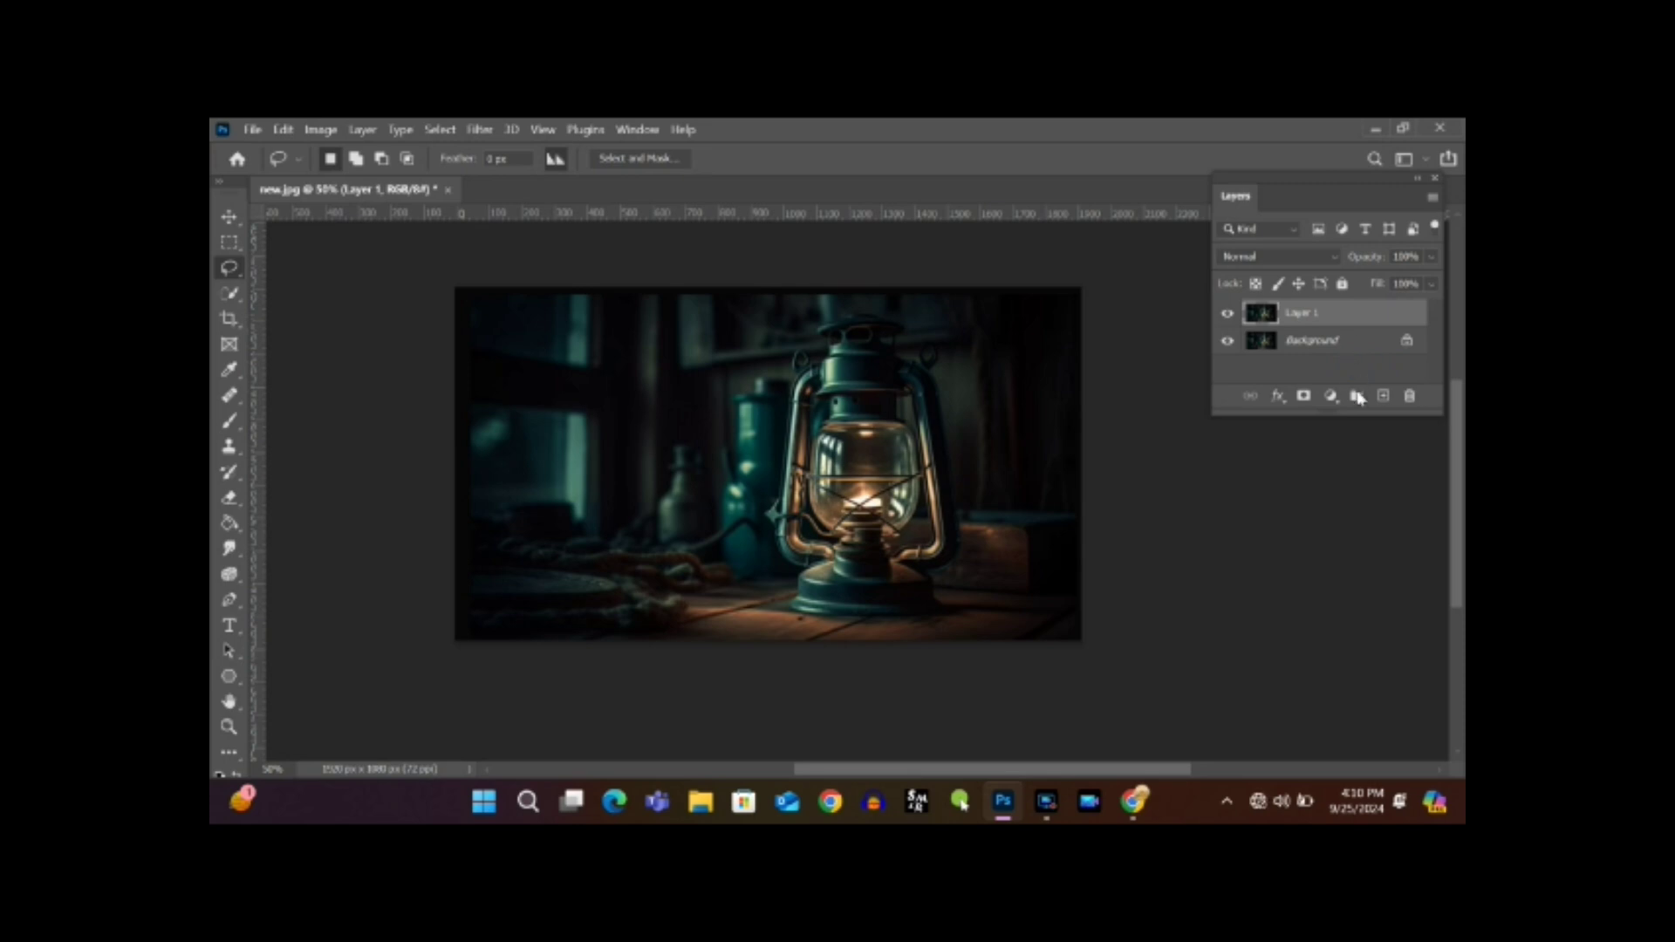
Add a Brightness/Contrast adjustment with brightness 69 and contrast 38, and clip it to Layer 1.
click(1331, 397)
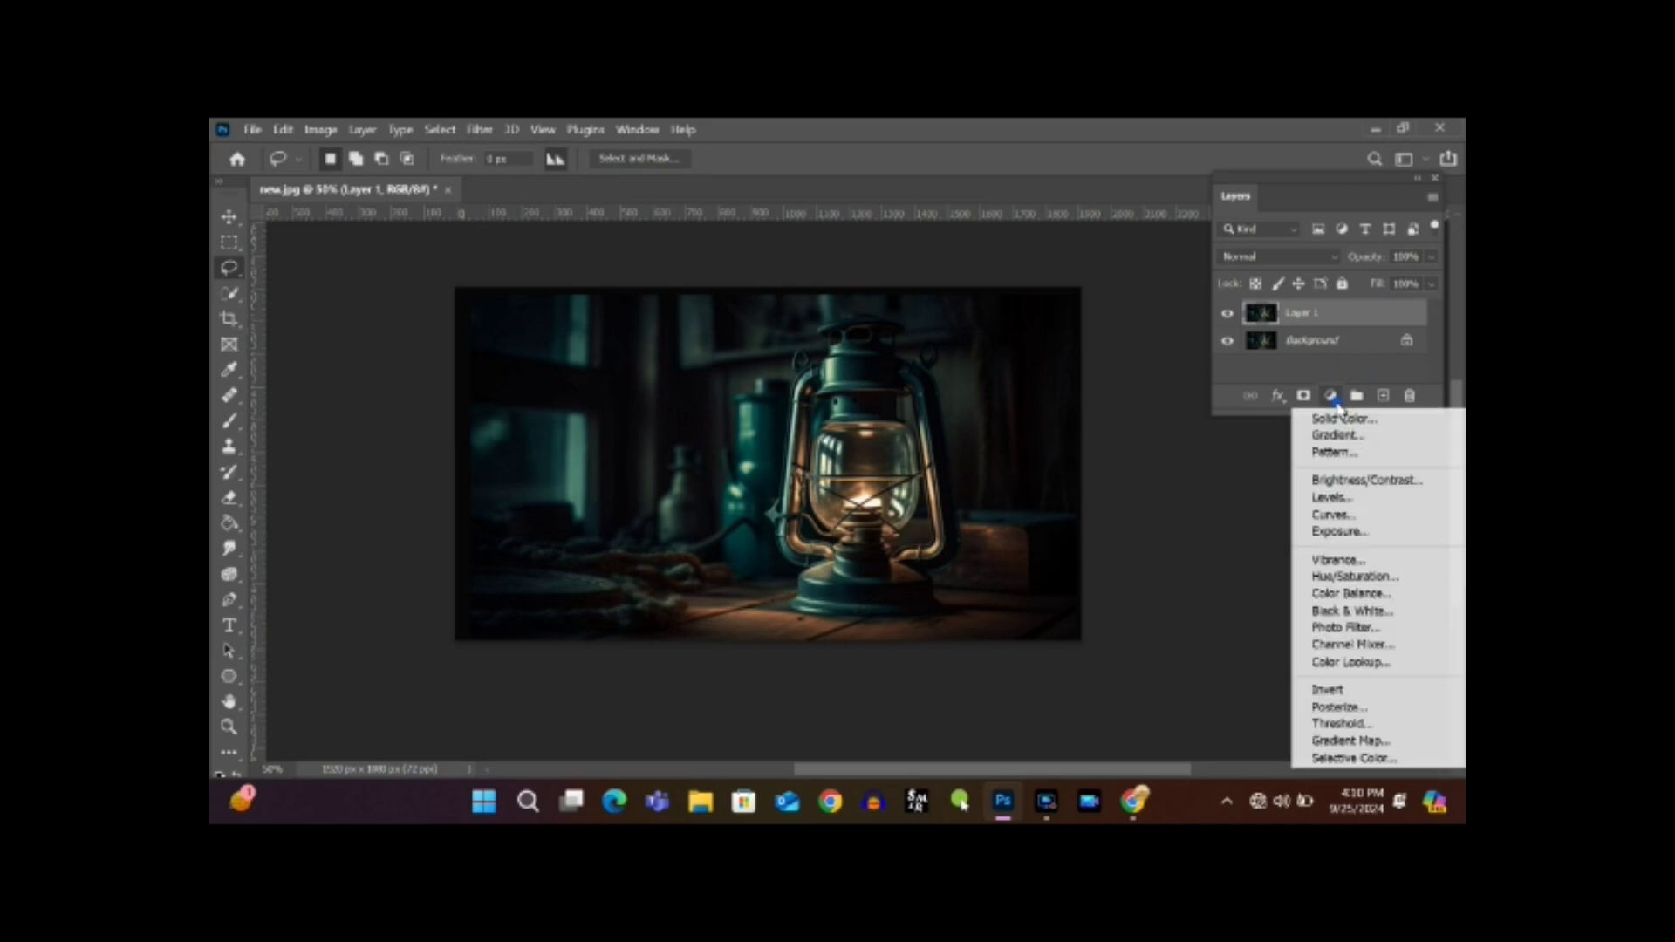
click(1345, 480)
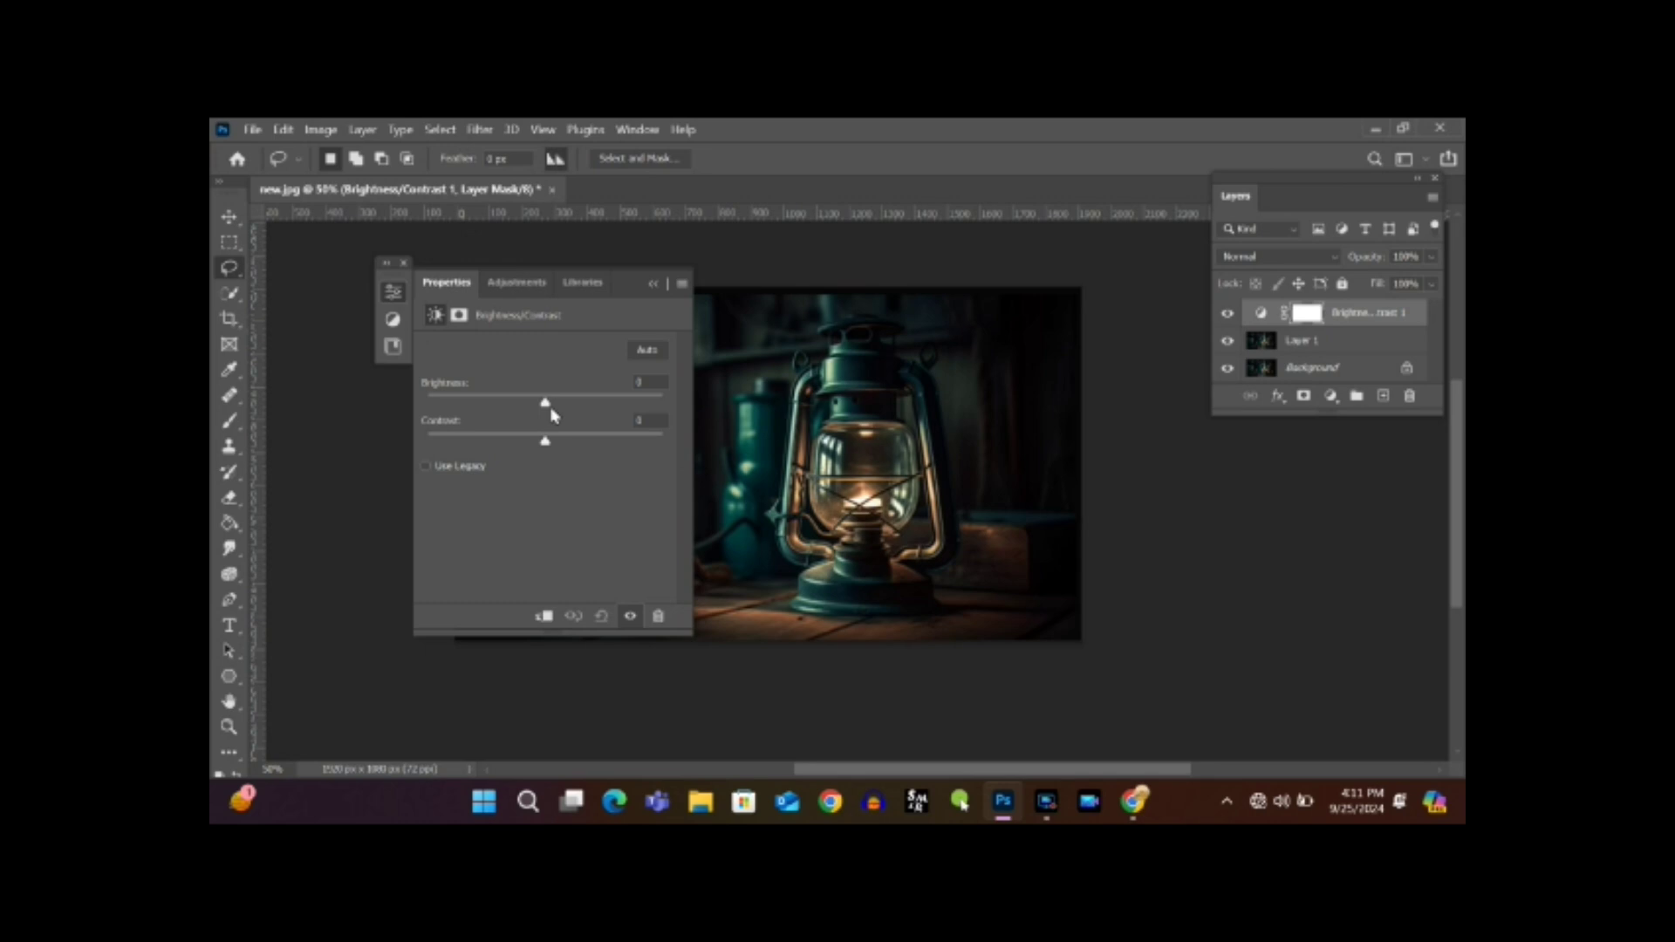
drag(545, 402, 599, 402)
drag(545, 441, 593, 443)
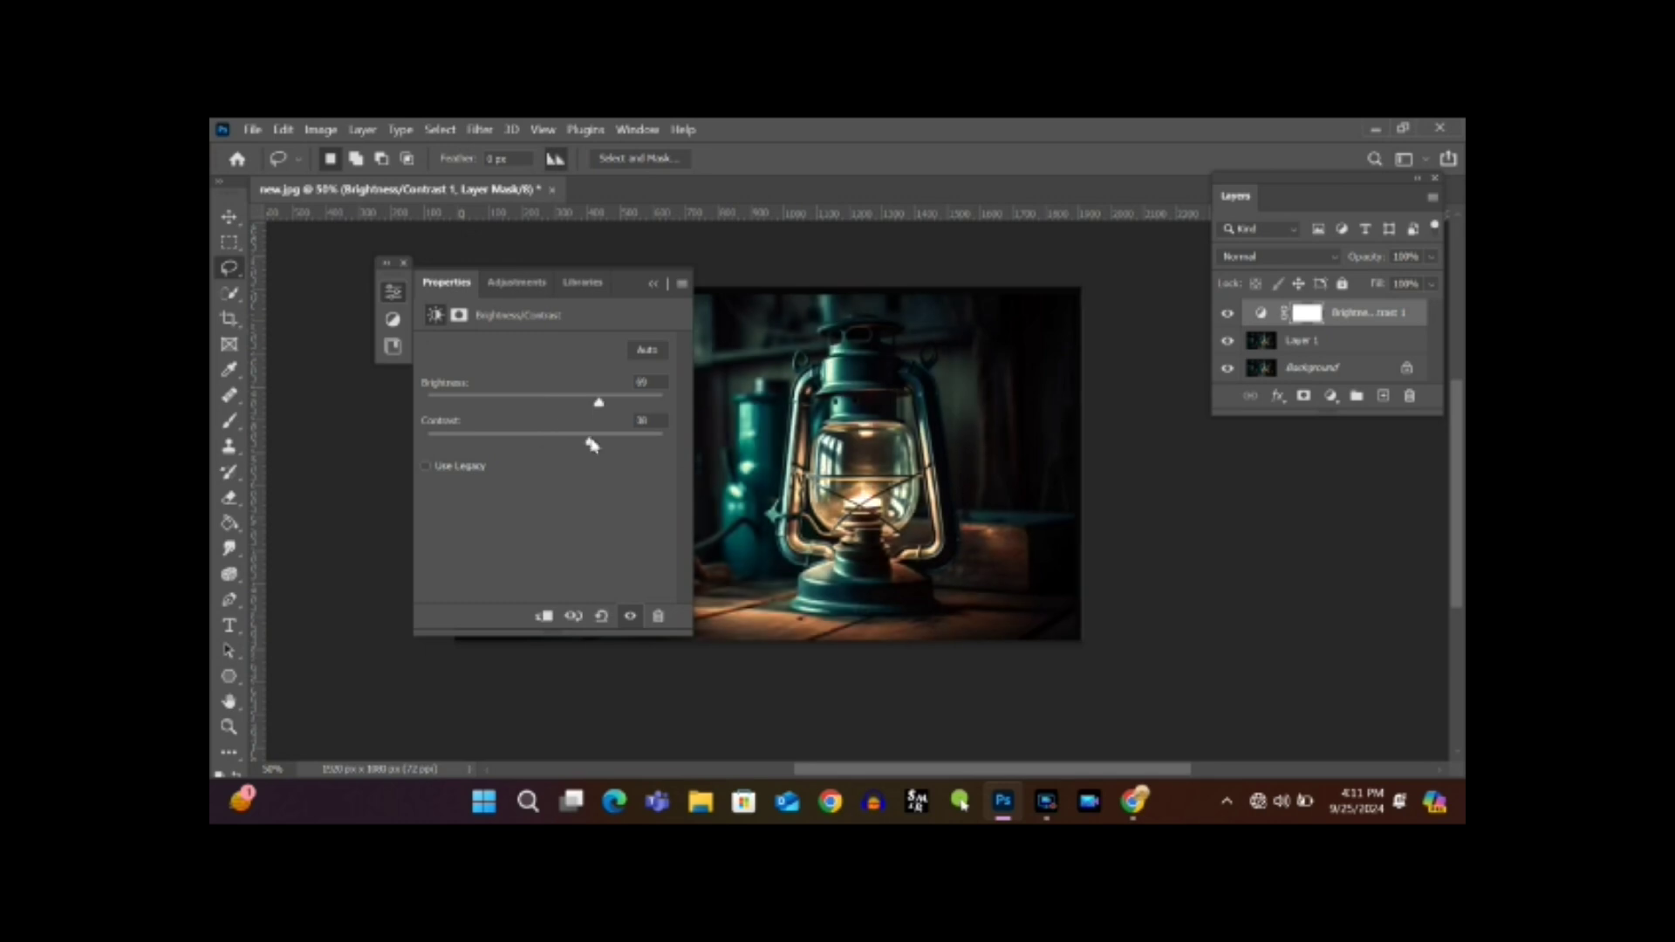
click(545, 616)
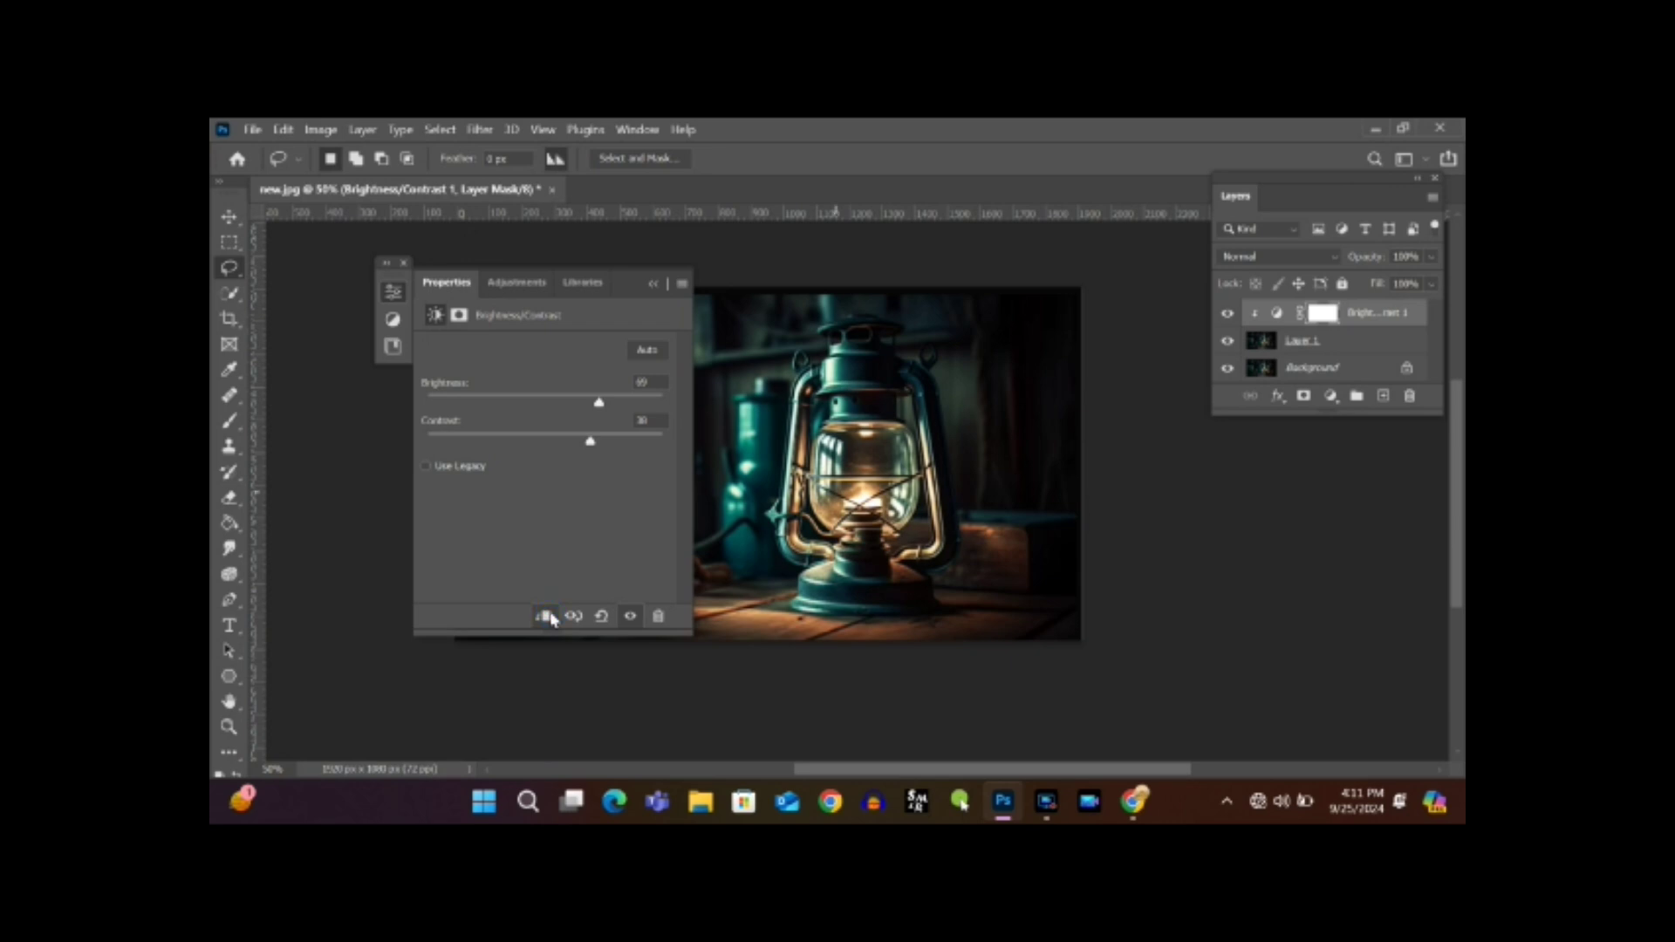
Lower the clipped adjustment's brightness to about -35 and reduce its contrast to darken the scene.
drag(600, 407, 519, 407)
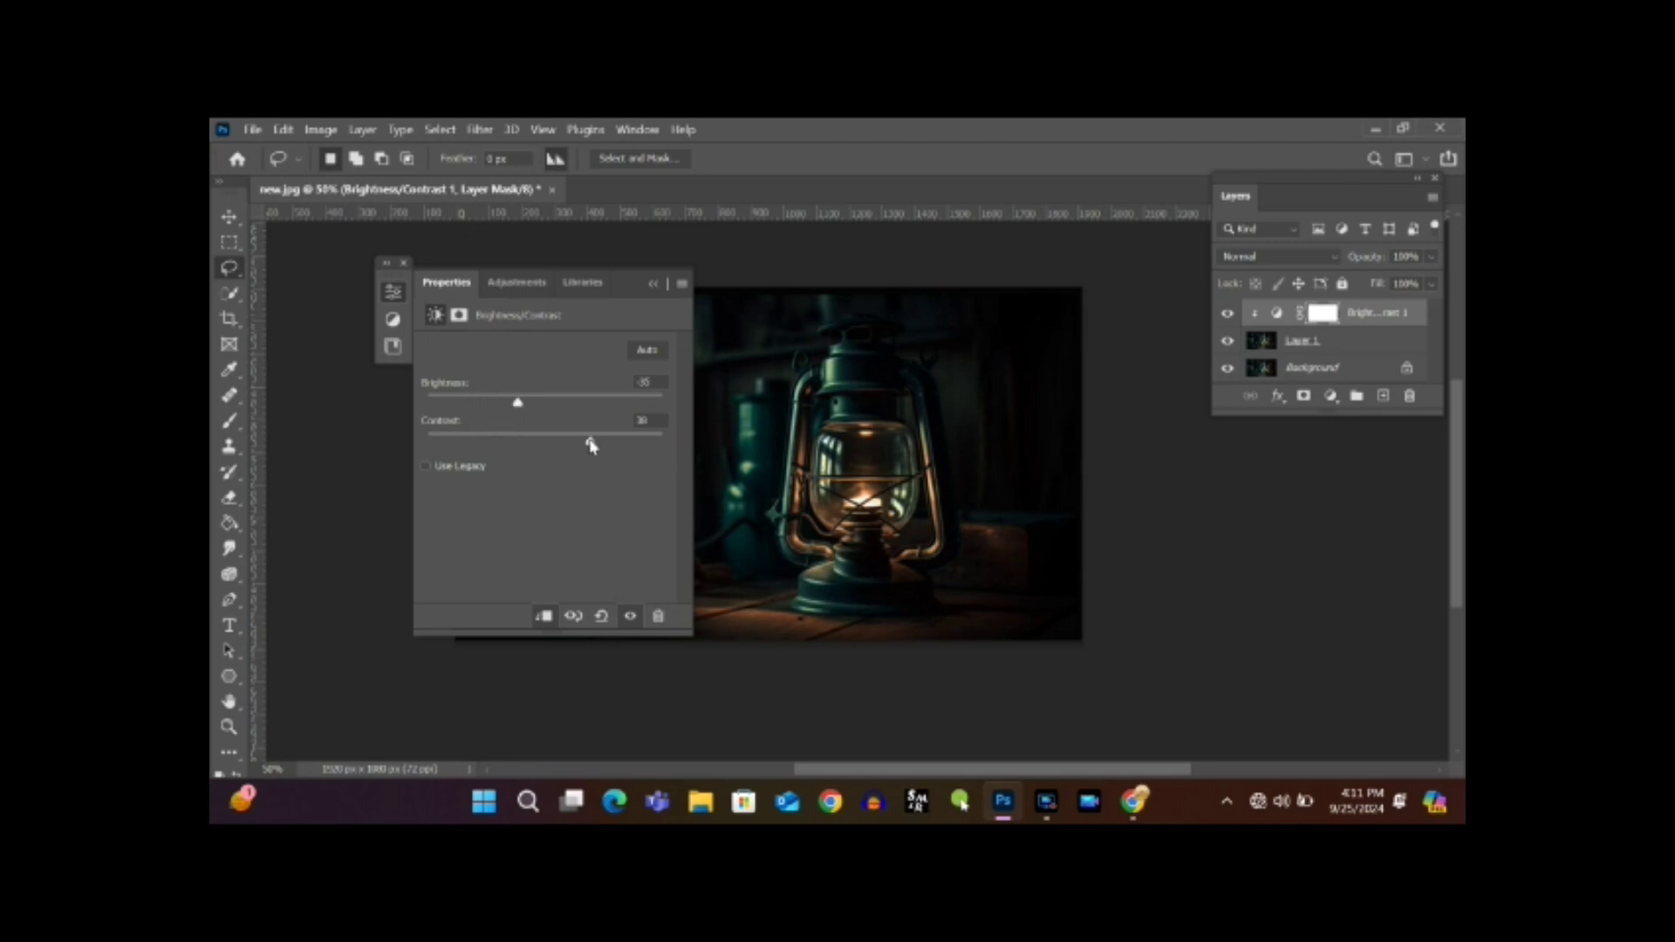
drag(601, 447, 563, 445)
click(651, 287)
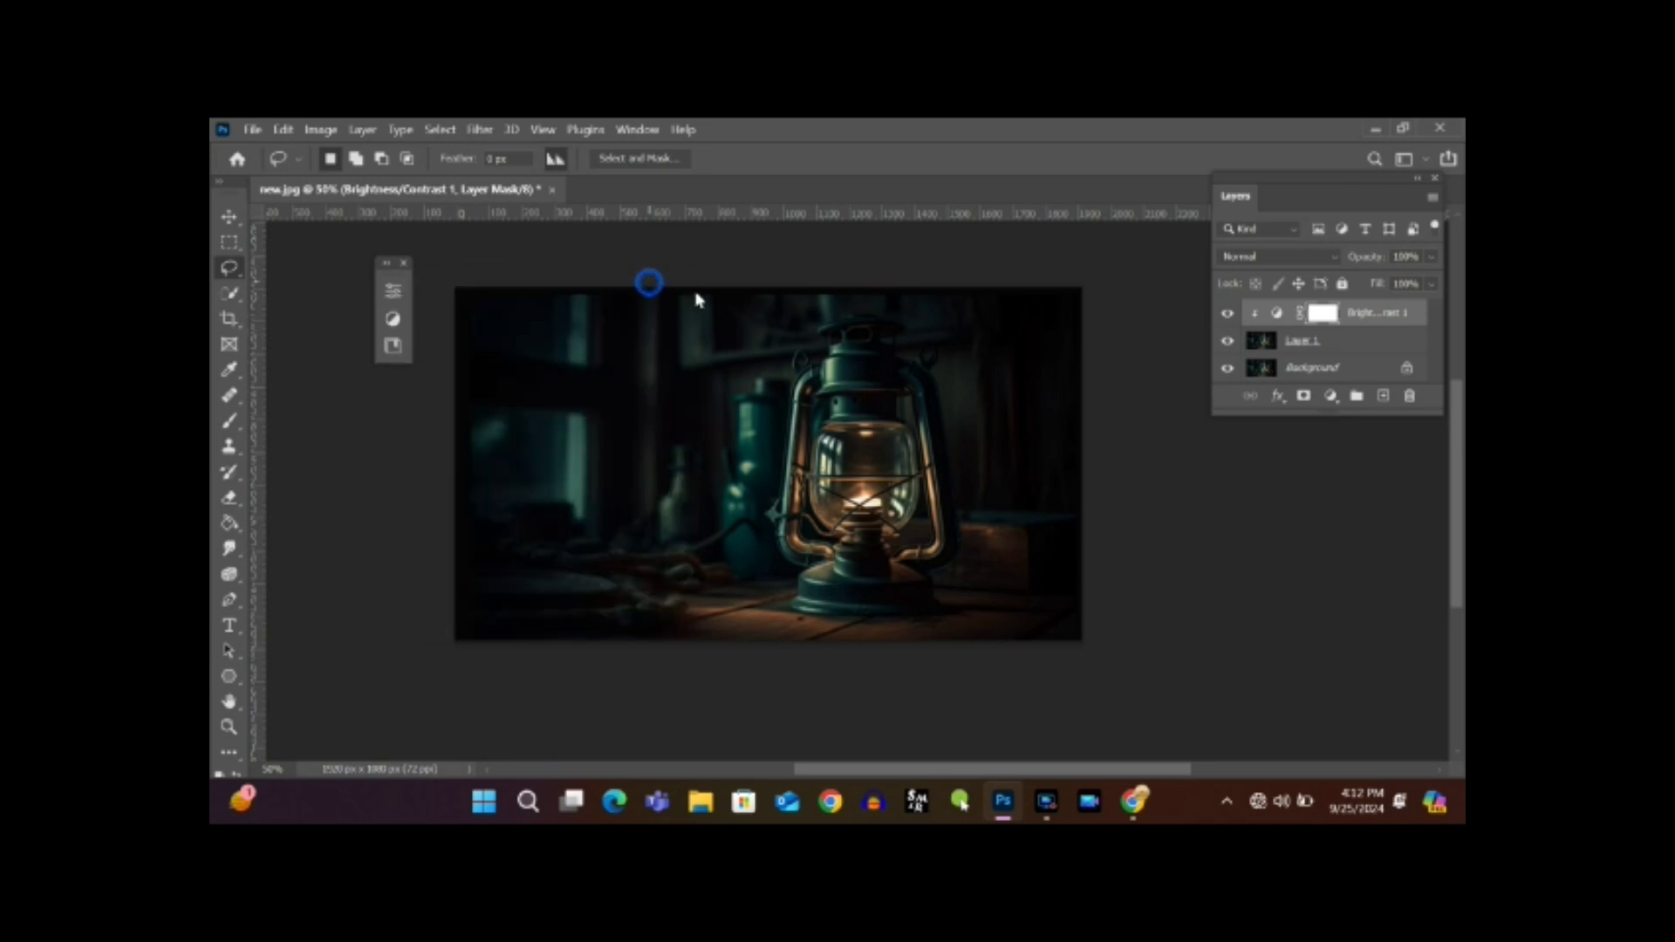
Add a Curves adjustment on top, moving the RGB white point inward and raising the midpoint slightly.
click(1332, 397)
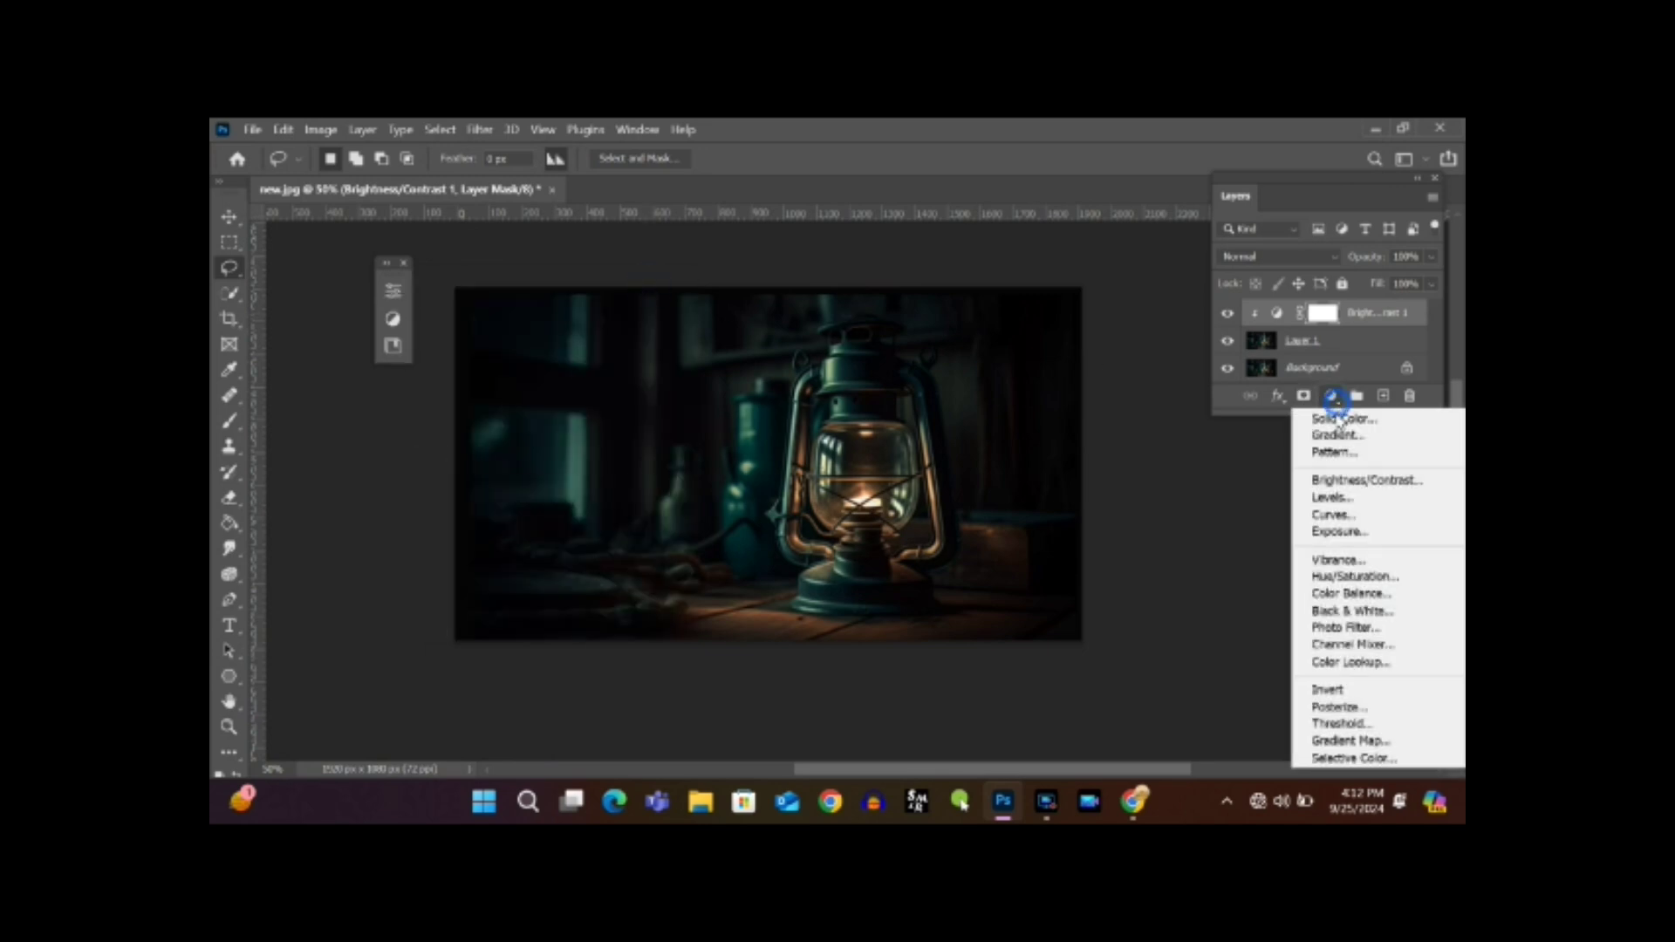
click(1341, 520)
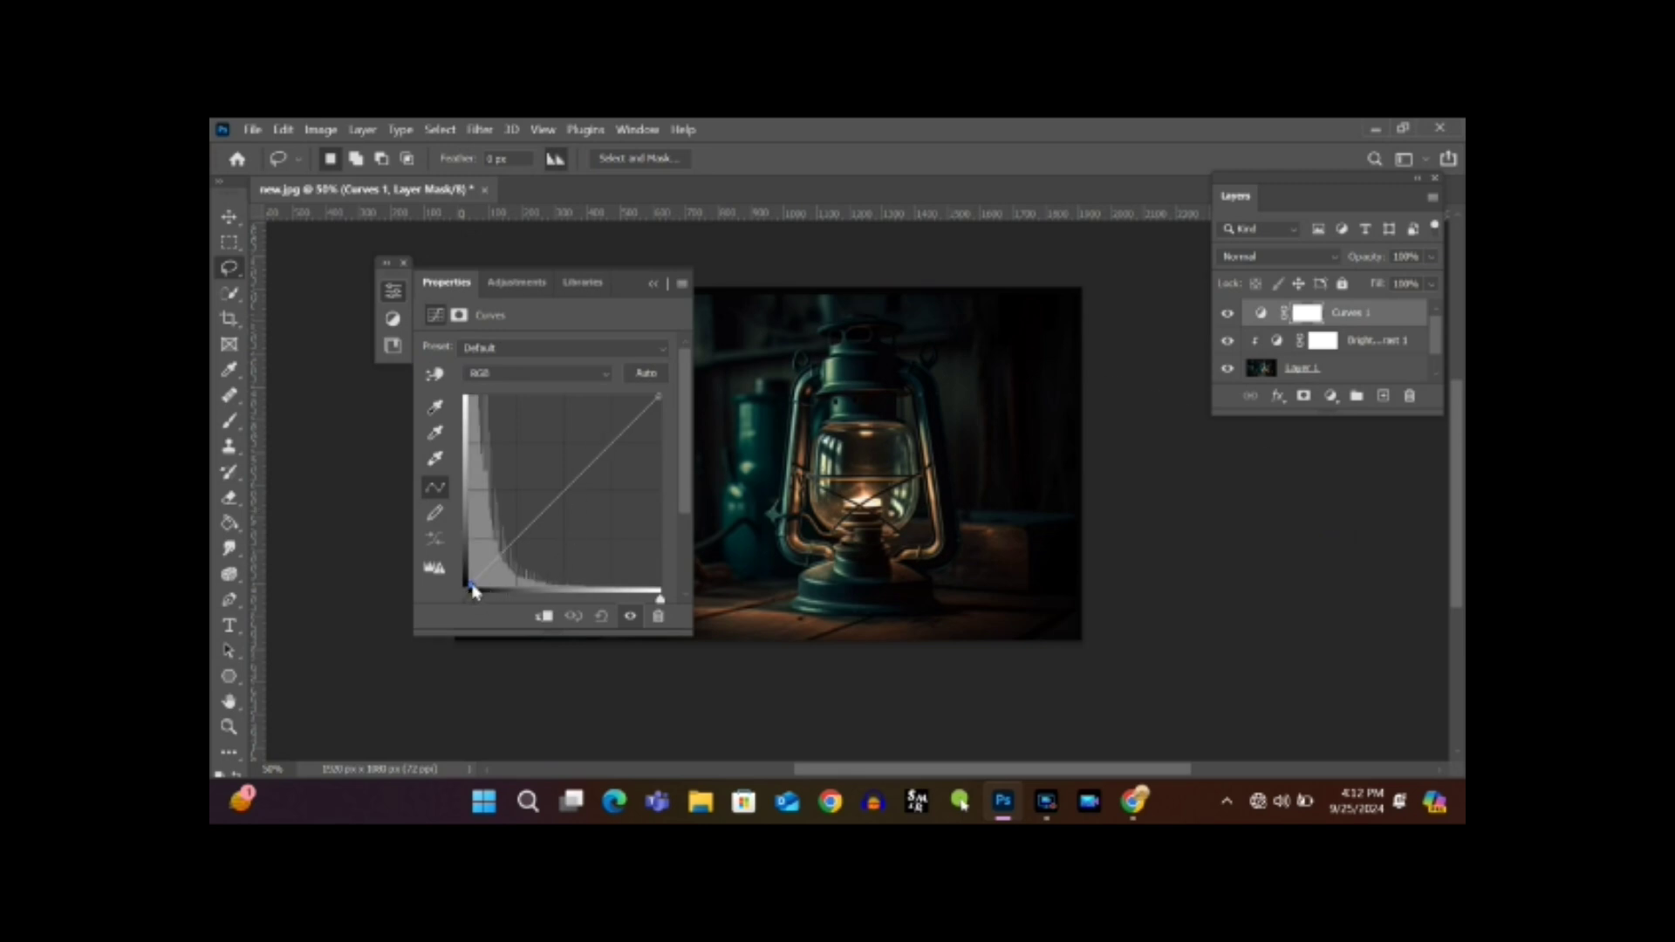
mouse_move(474, 590)
mouse_down()
mouse_move(494, 591)
mouse_move(478, 590)
mouse_up()
drag(658, 400, 625, 398)
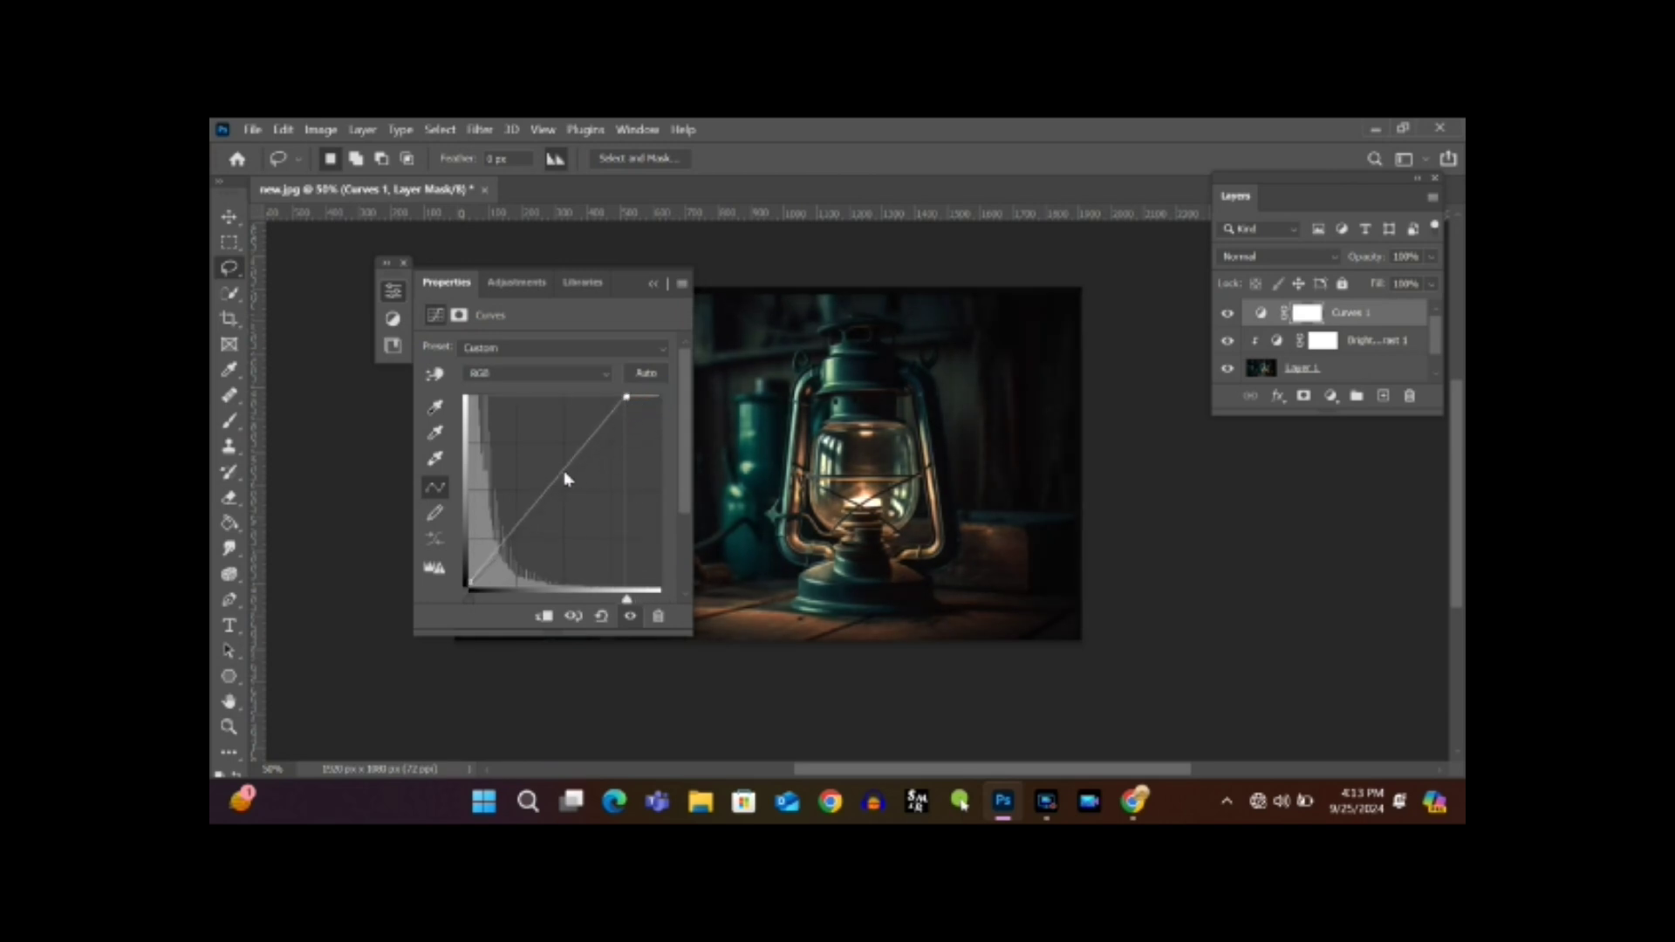
drag(567, 478, 558, 475)
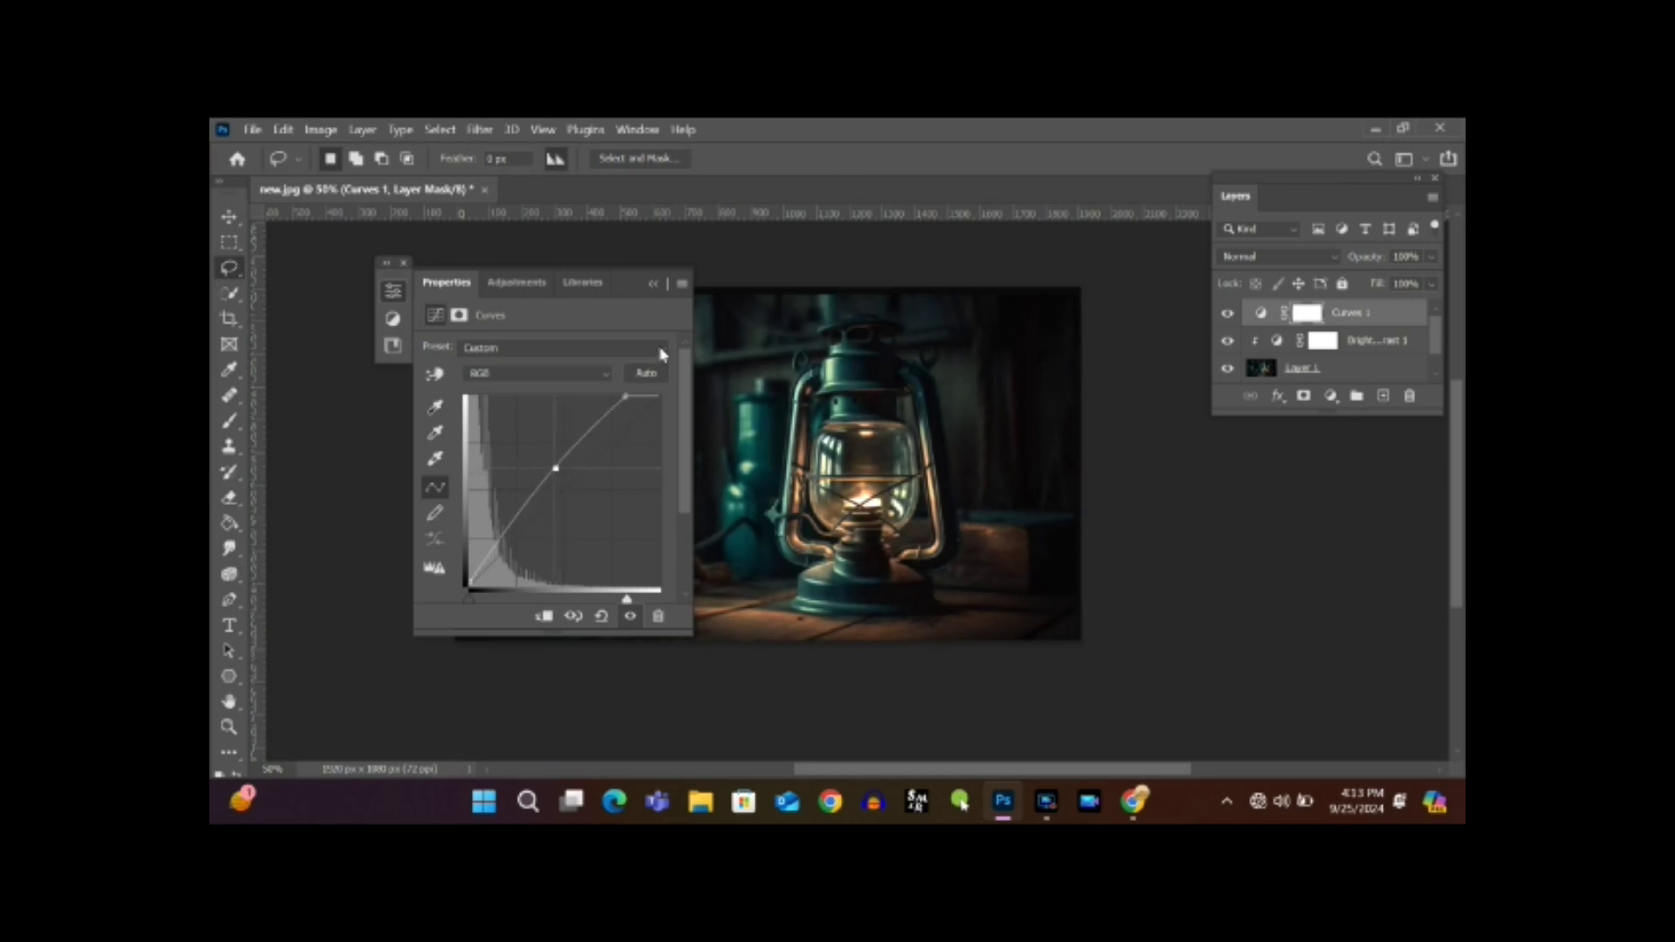
click(653, 283)
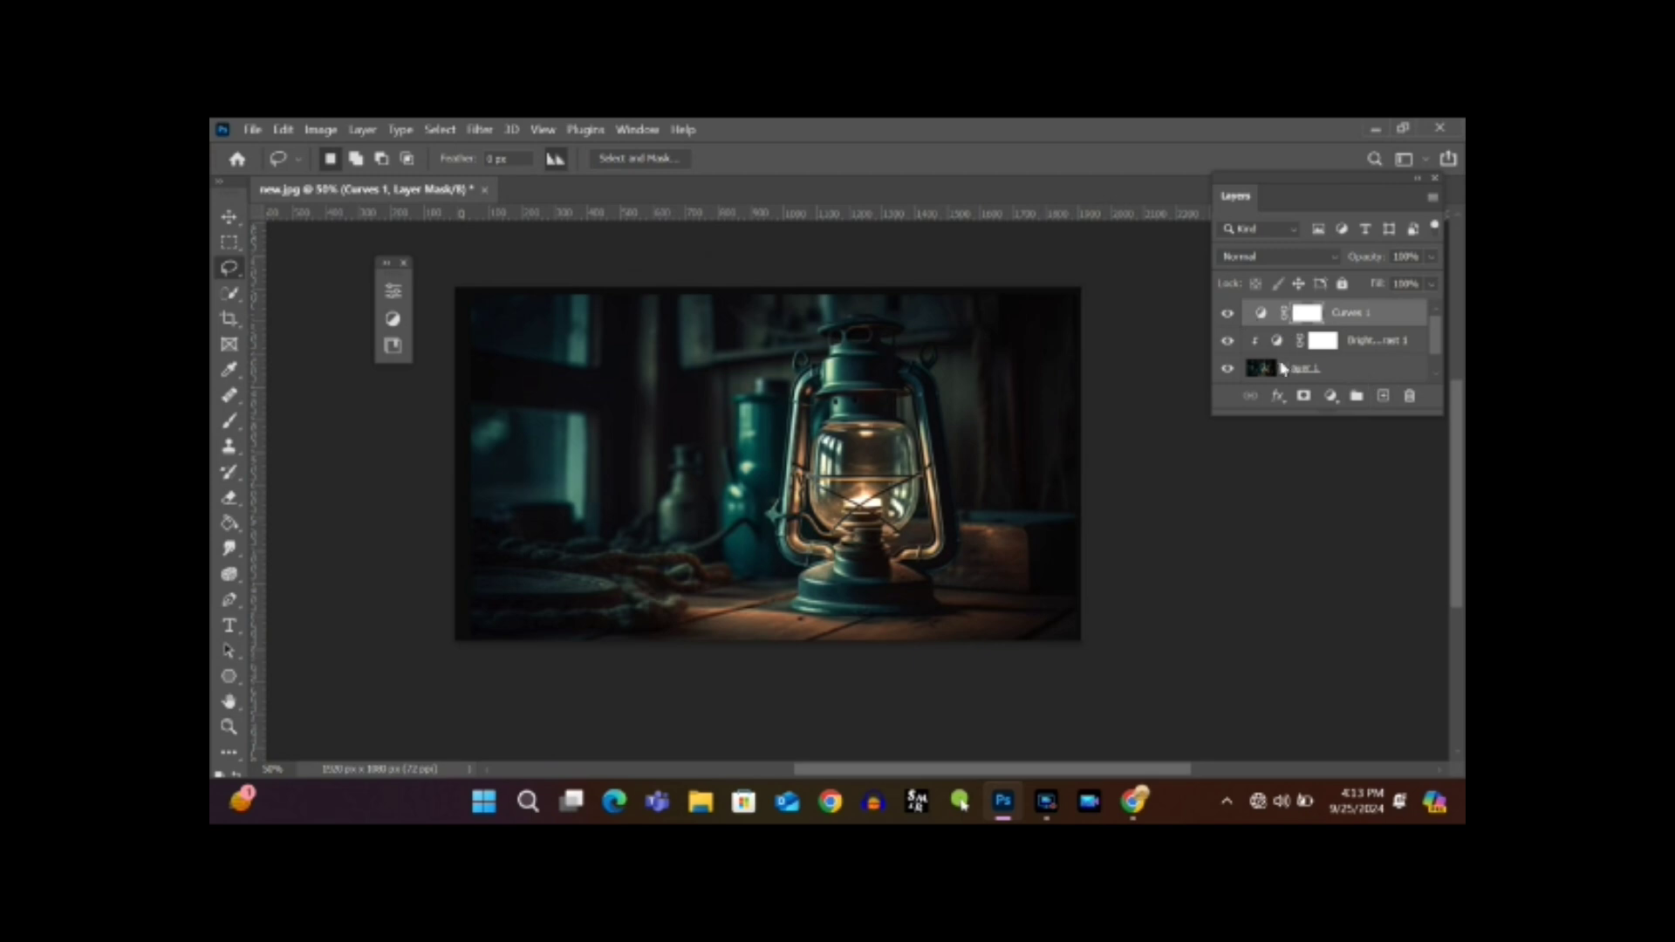
On Layer 1, trace a closed Pen path around the lantern glass above the horizontal wire.
click(1285, 367)
key(p)
scroll(860, 492, up, 4)
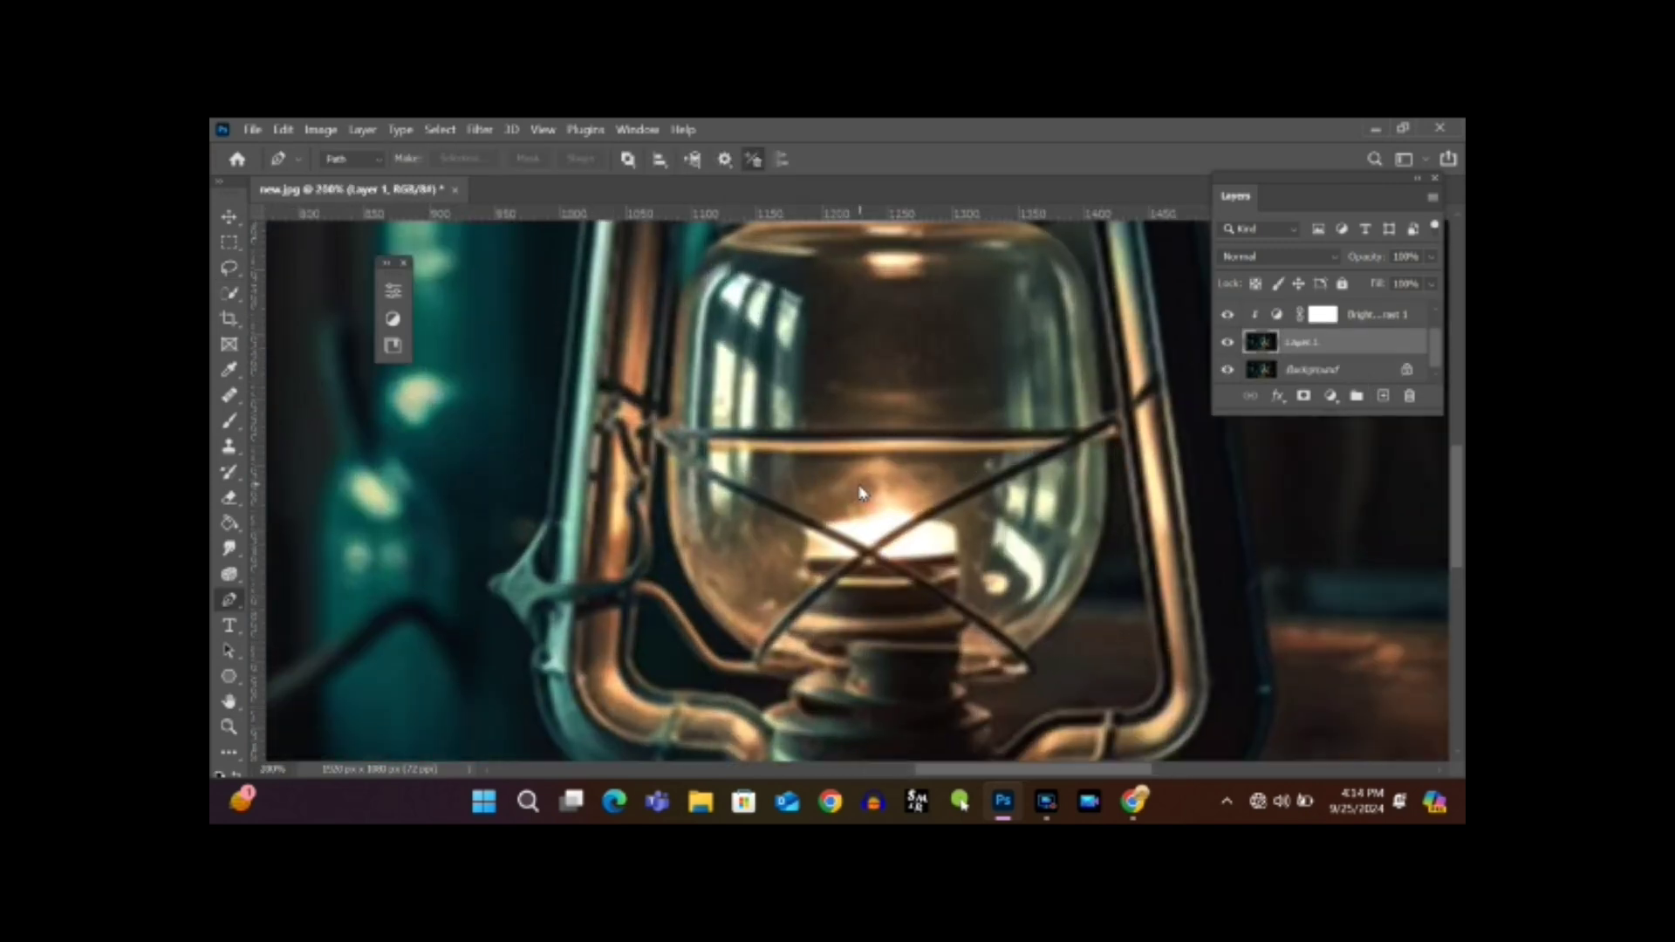
scroll(859, 493, down, 2)
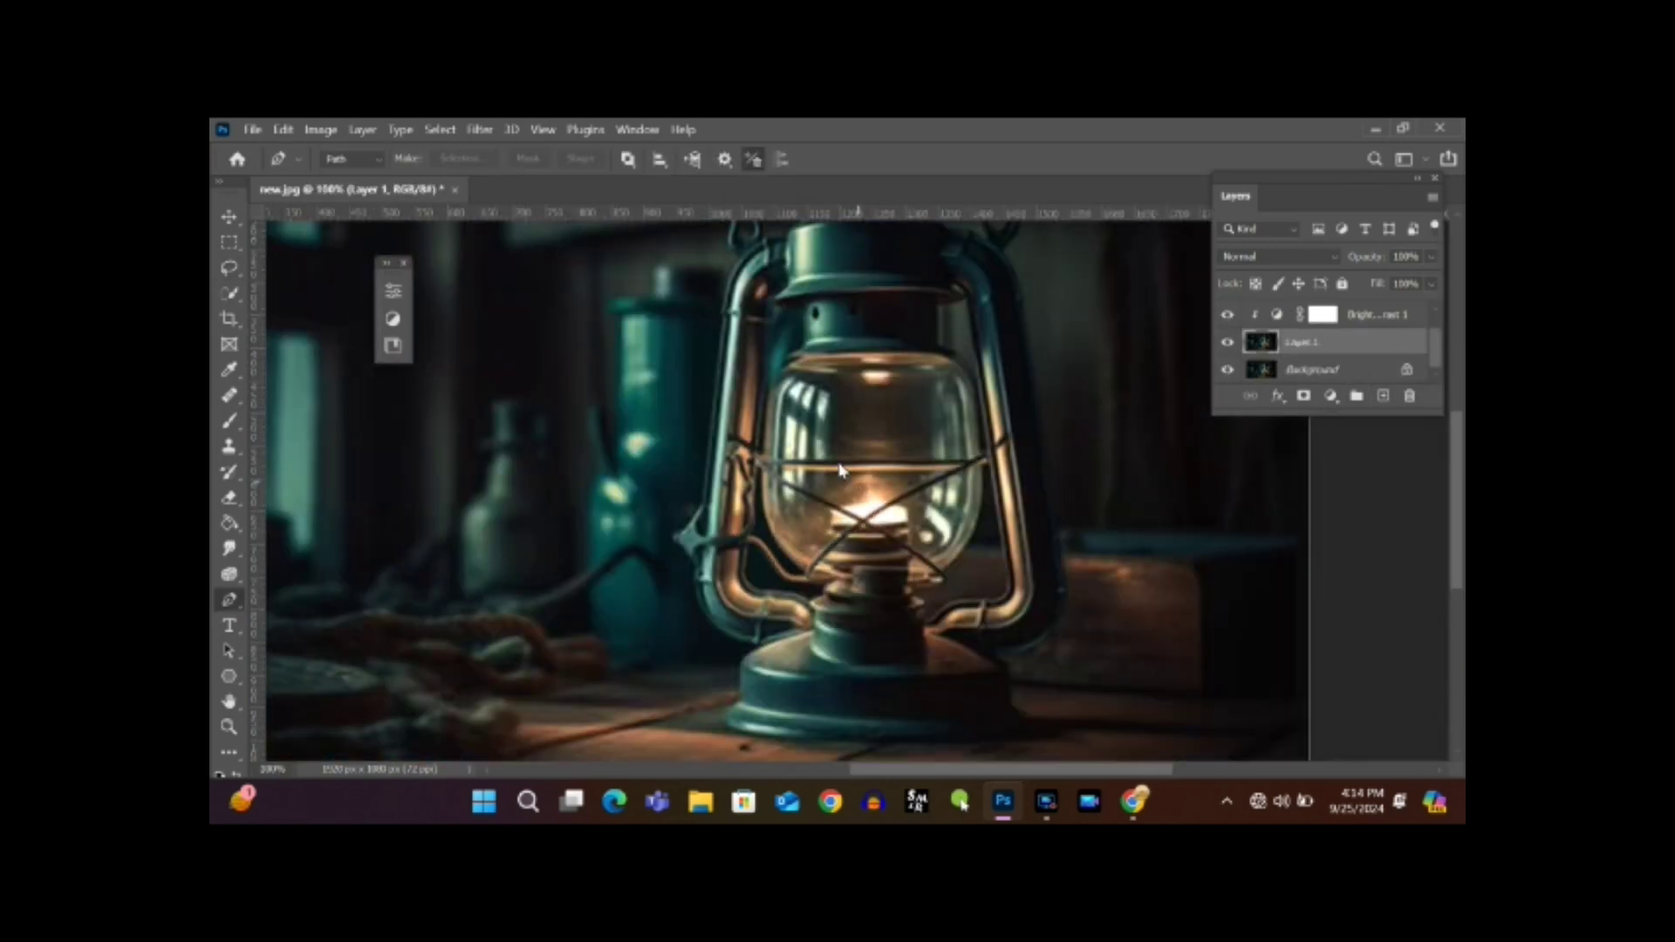
click(802, 358)
click(861, 357)
click(915, 356)
click(940, 357)
click(959, 361)
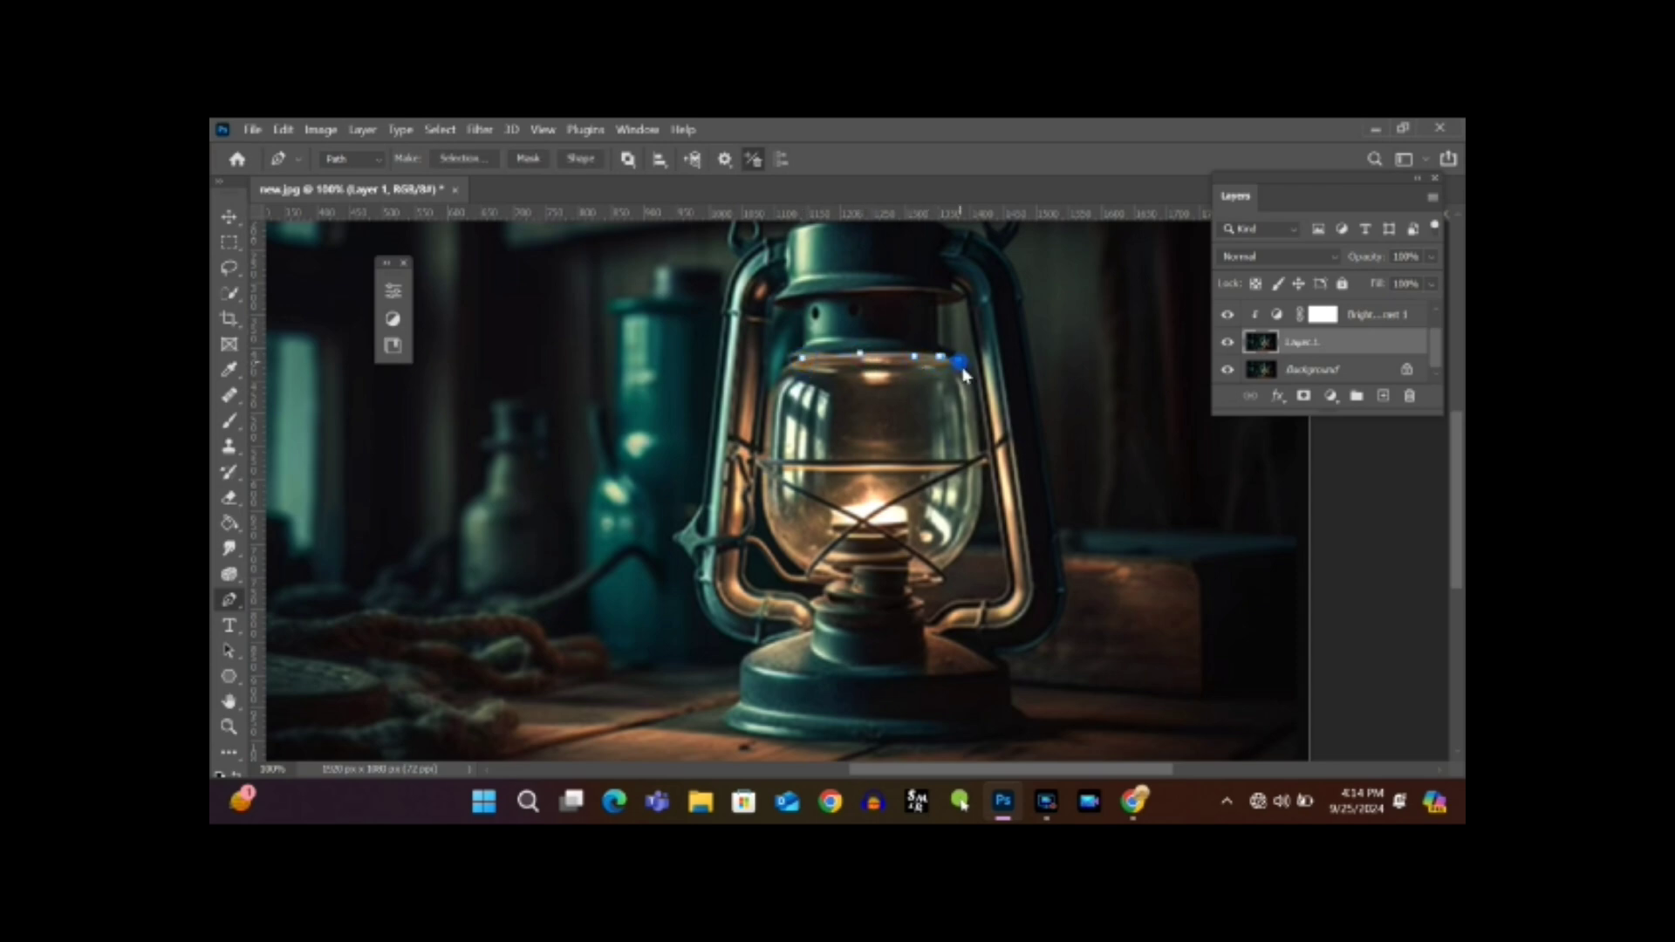
click(980, 422)
click(983, 446)
click(772, 459)
click(765, 414)
click(765, 393)
click(777, 385)
click(800, 365)
click(800, 365)
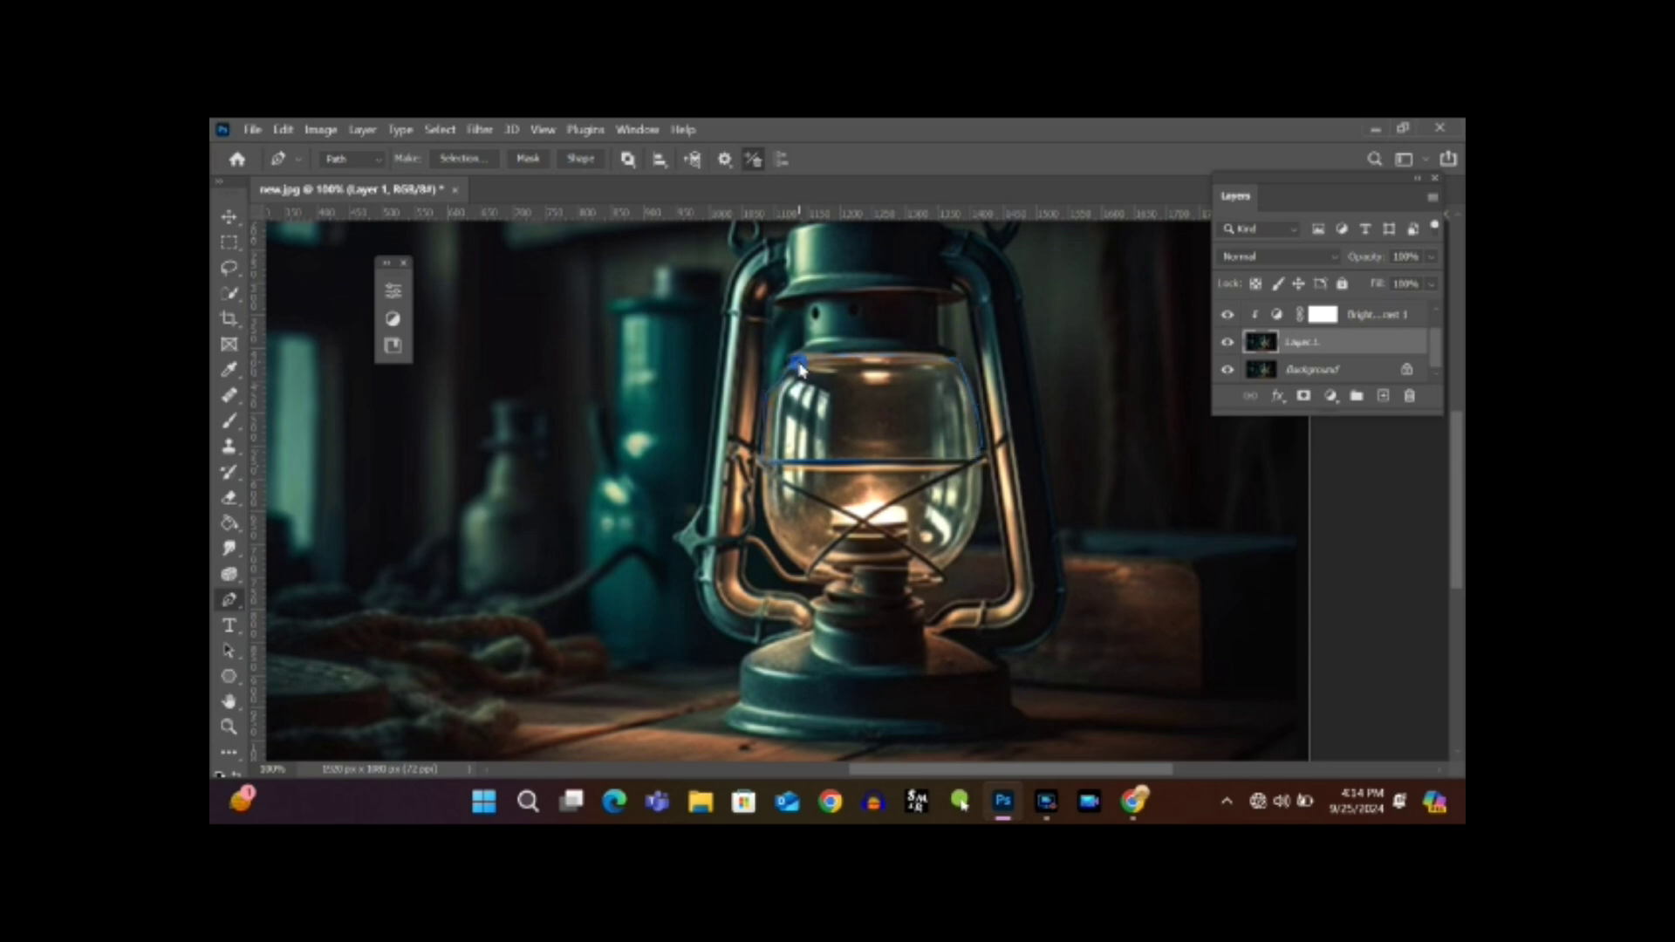
Trace Pen paths around the triangular glass section under the horizontal wire and the left section beside the crossed wires.
click(777, 472)
click(952, 470)
click(953, 467)
click(774, 469)
click(772, 469)
click(857, 523)
click(807, 573)
click(777, 543)
click(769, 516)
click(761, 495)
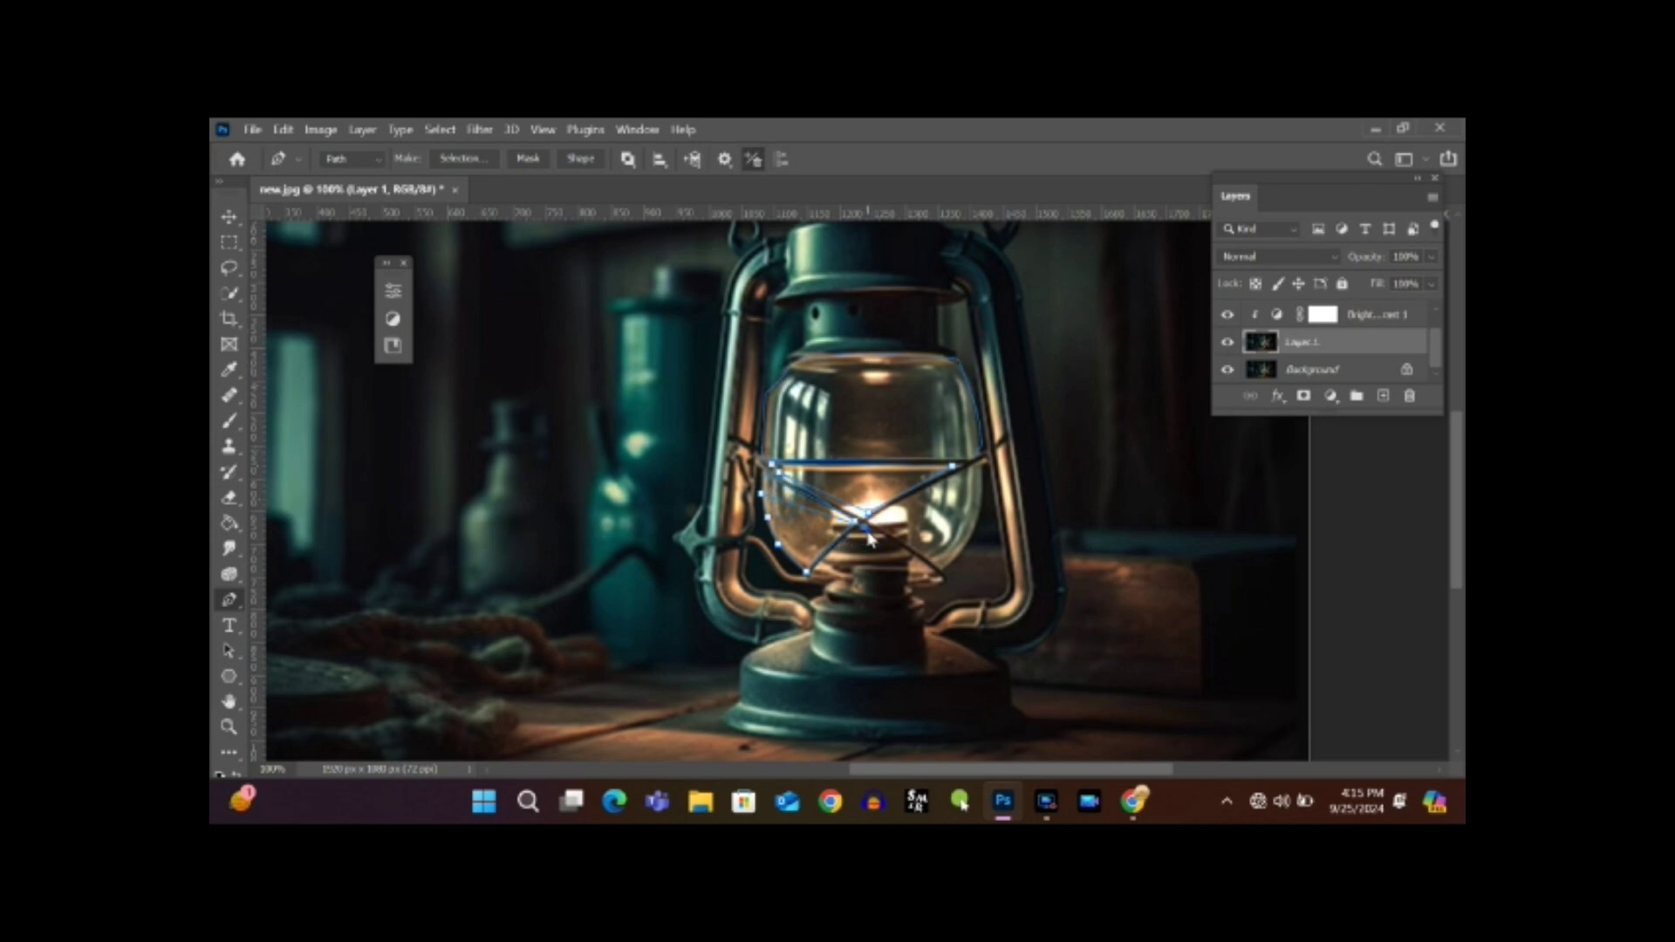
Trace the bottom and right glass sections between the wires, and copy all the traced glass areas to a new layer.
drag(923, 563, 812, 582)
key(Return)
drag(960, 476, 983, 469)
click(977, 521)
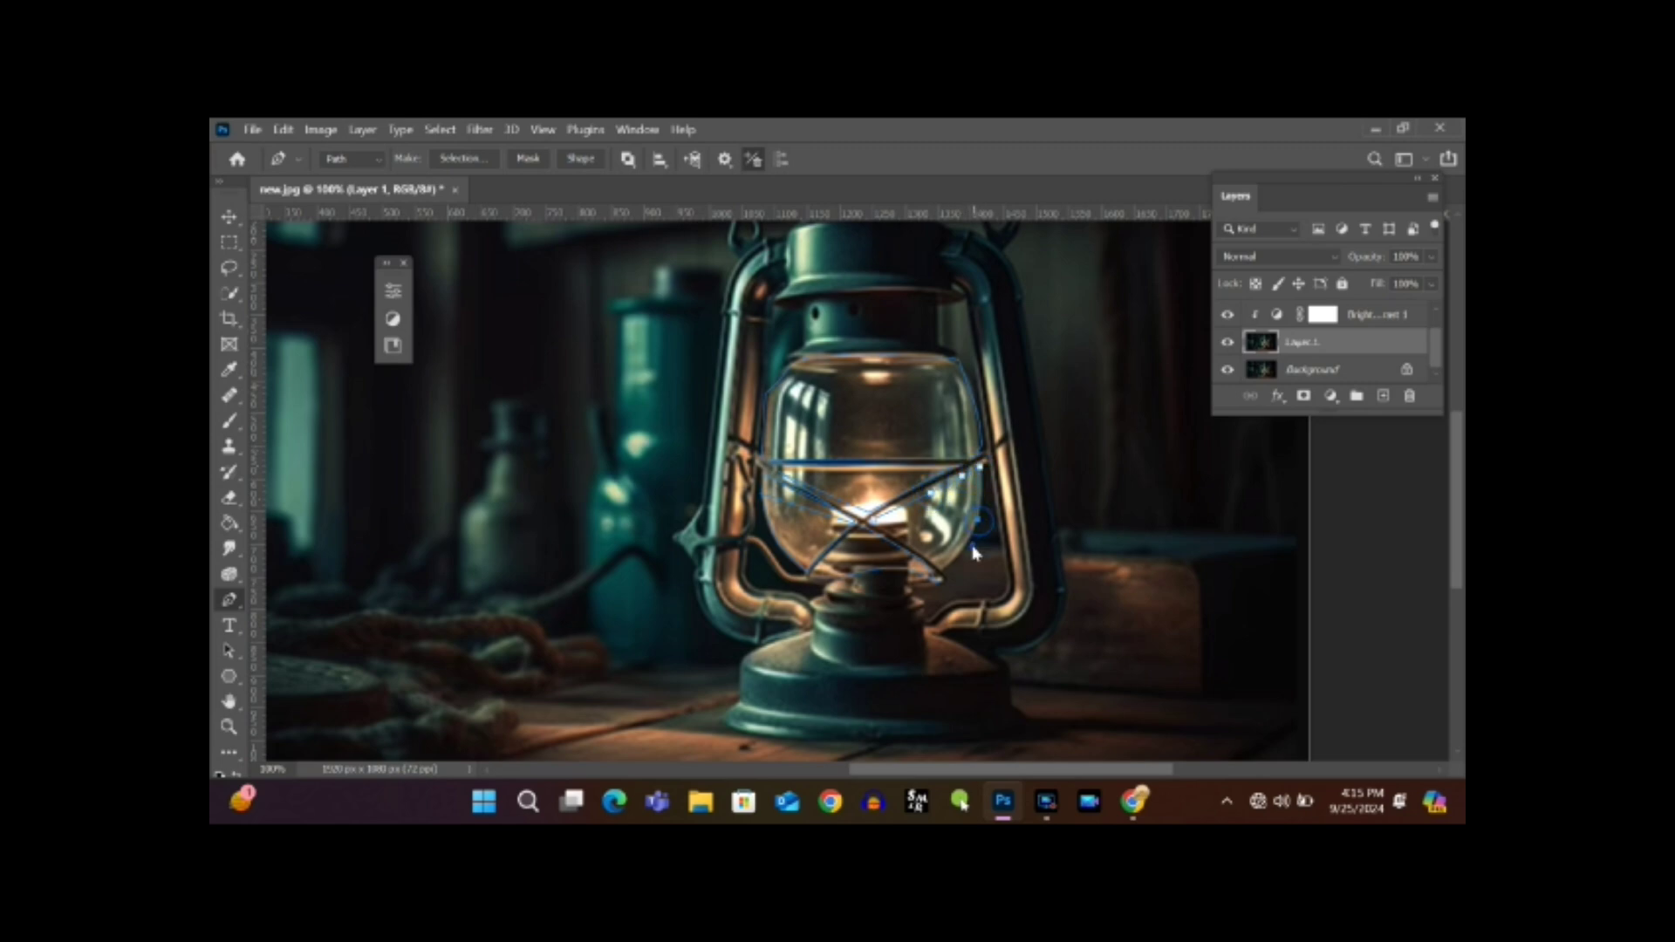
drag(958, 560, 954, 571)
key(ctrl+Return)
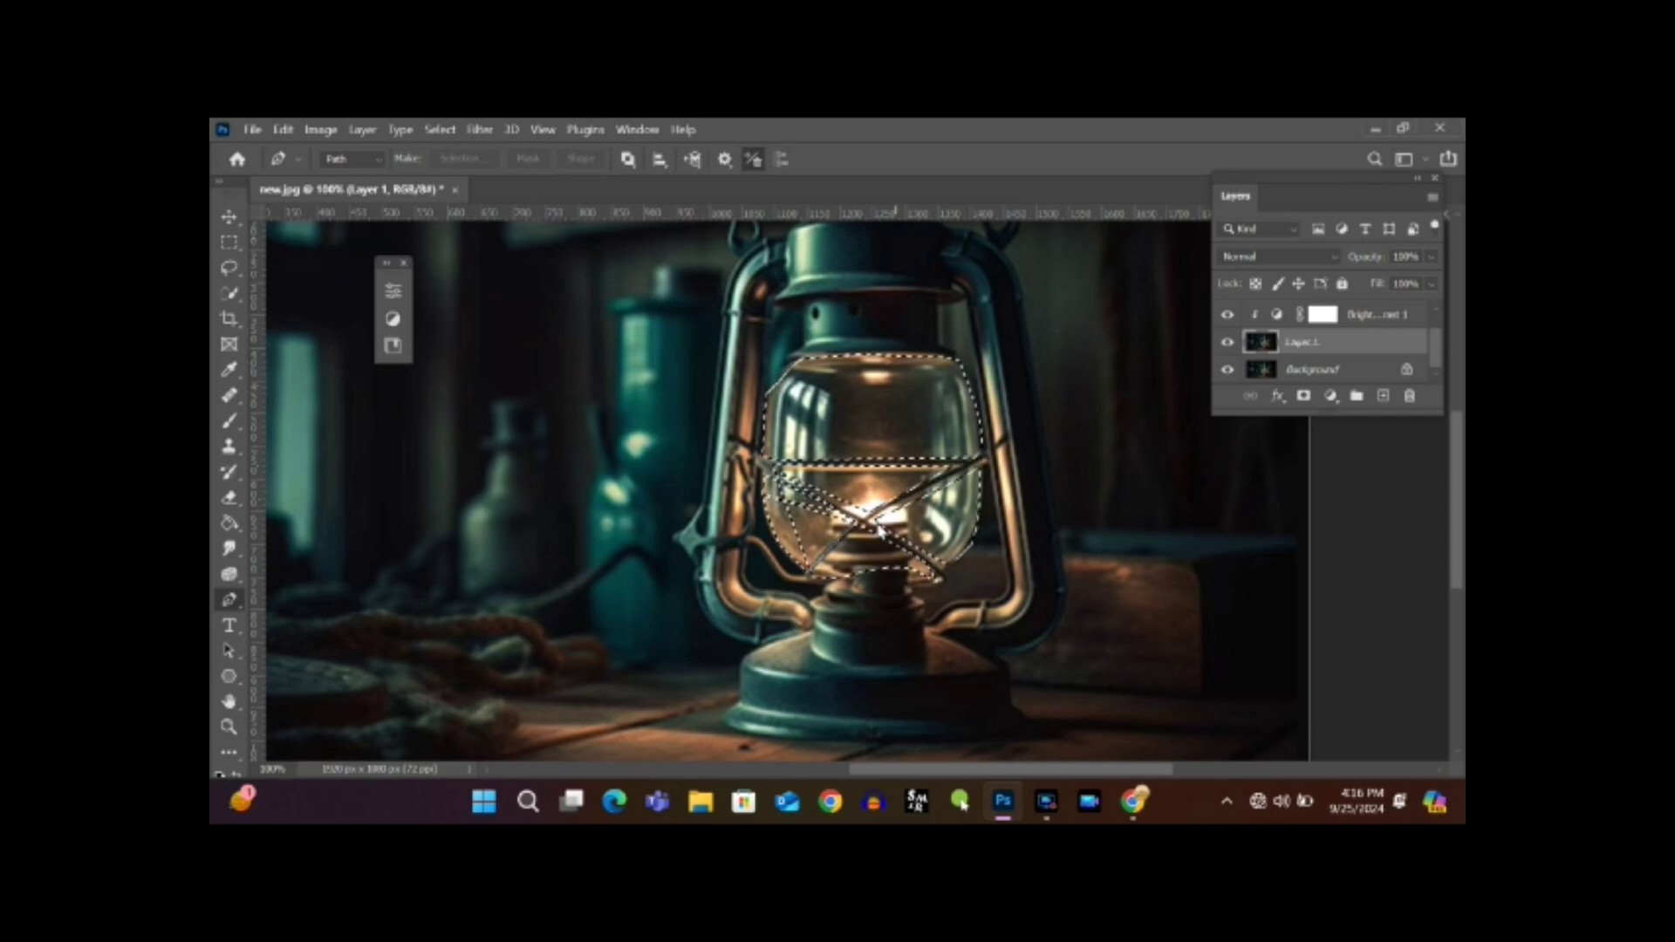
key(ctrl+j)
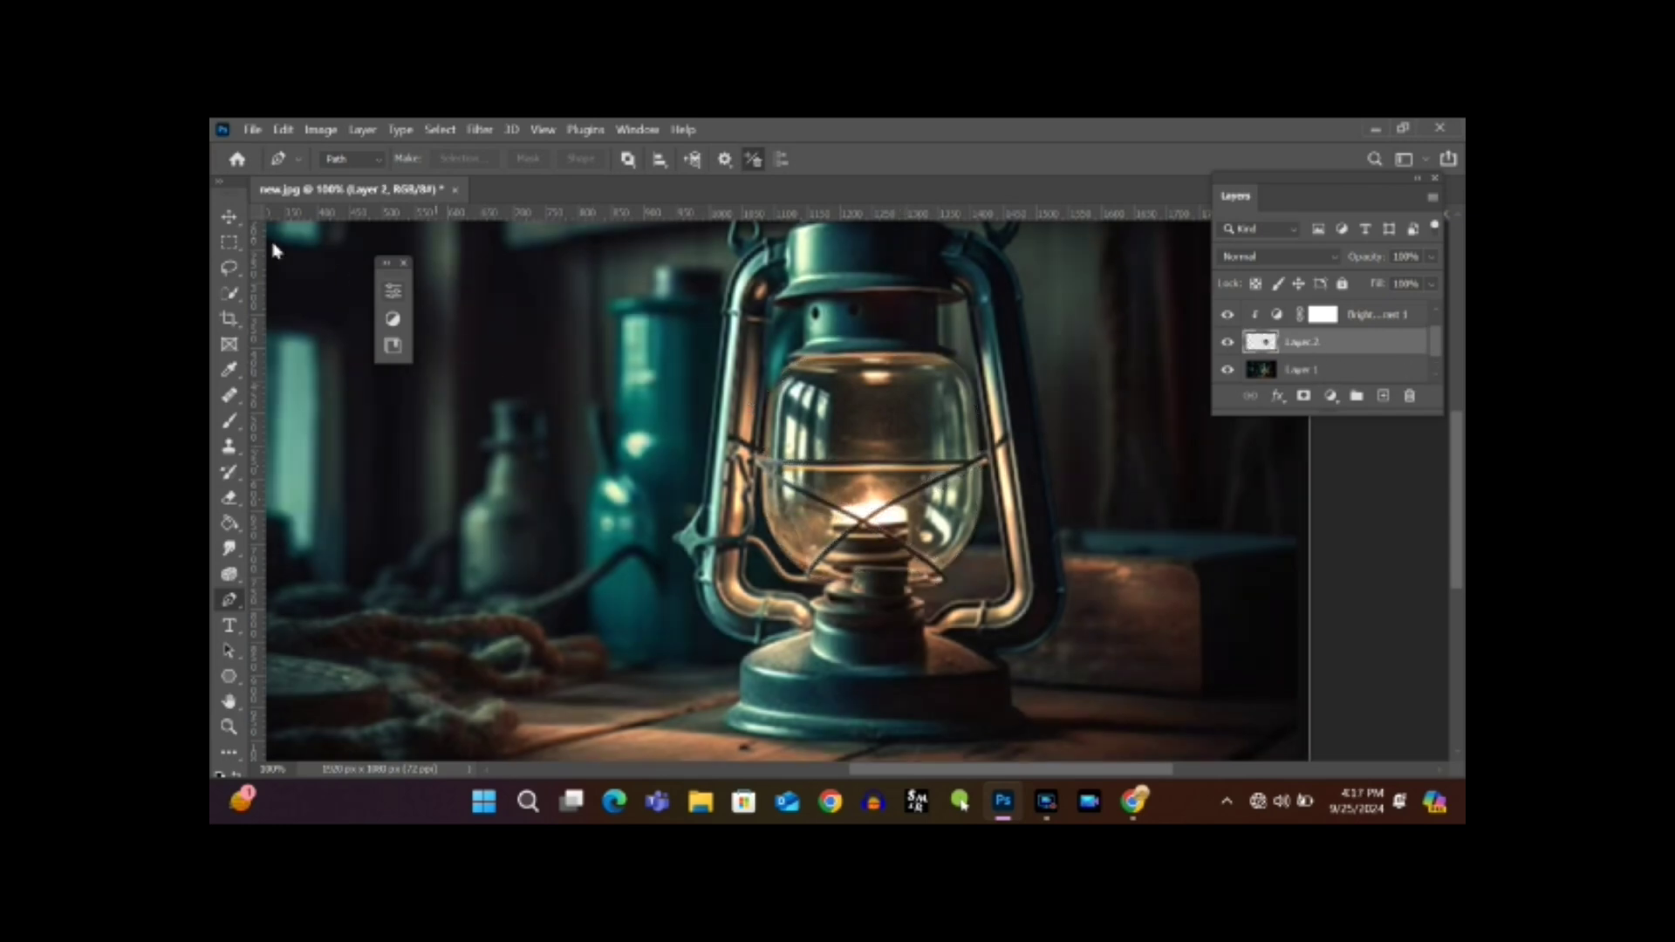
Move the copied glass layer above the Curves adjustment and set its blend mode to Linear Dodge (Add).
click(227, 218)
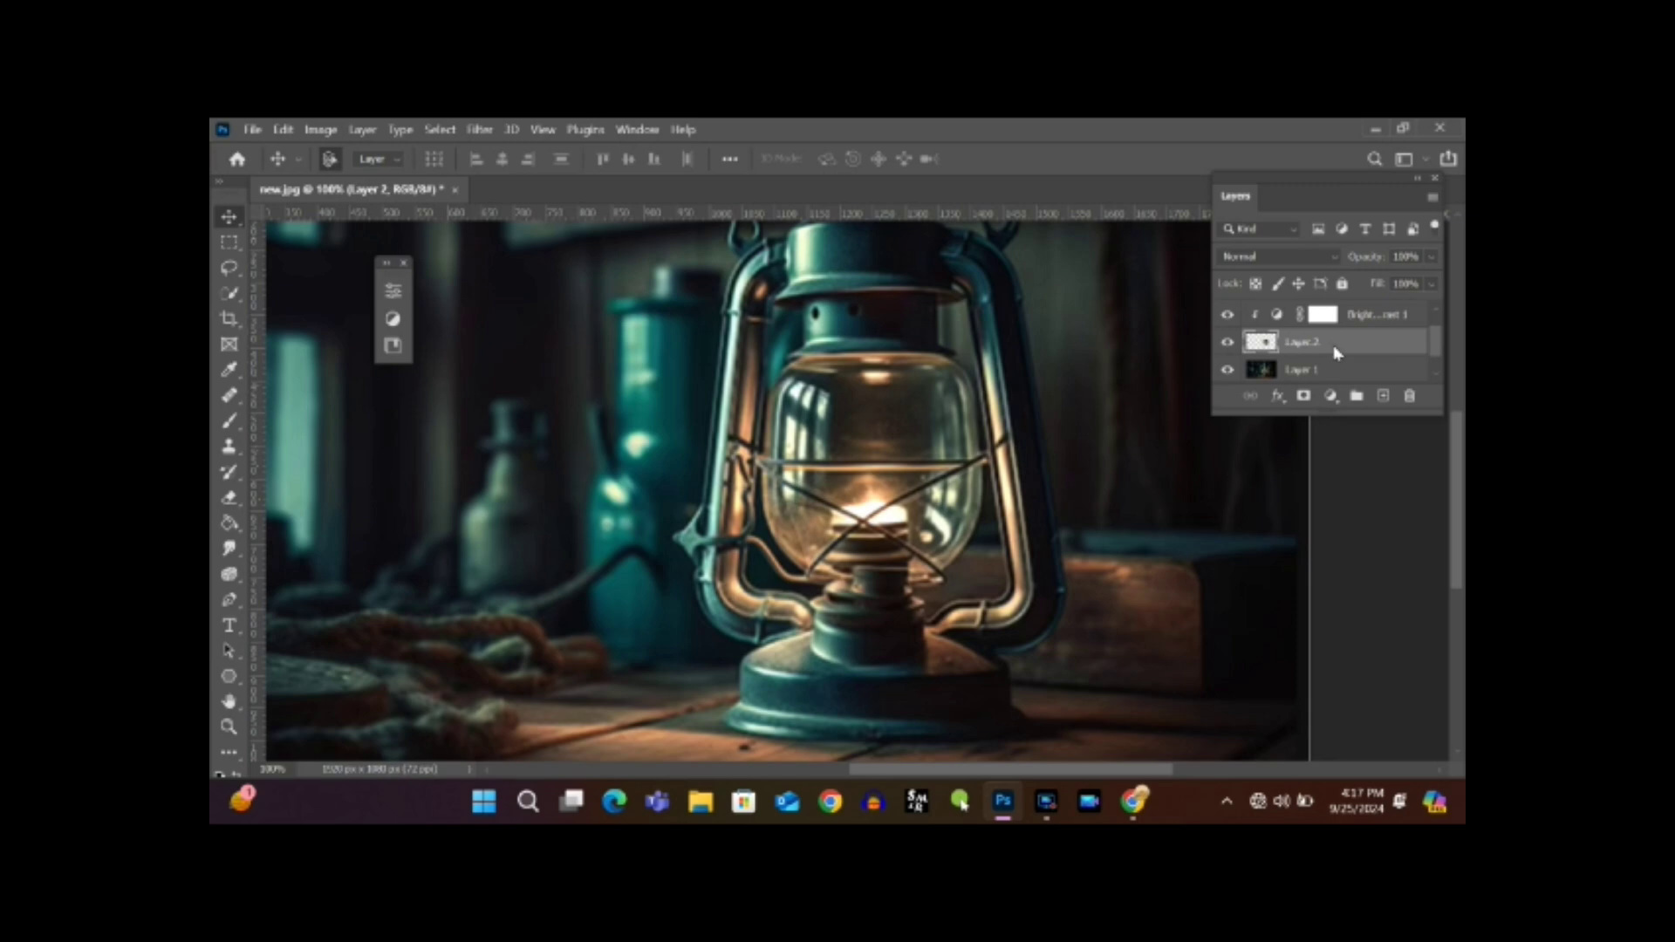
drag(1338, 353, 1317, 313)
click(1306, 257)
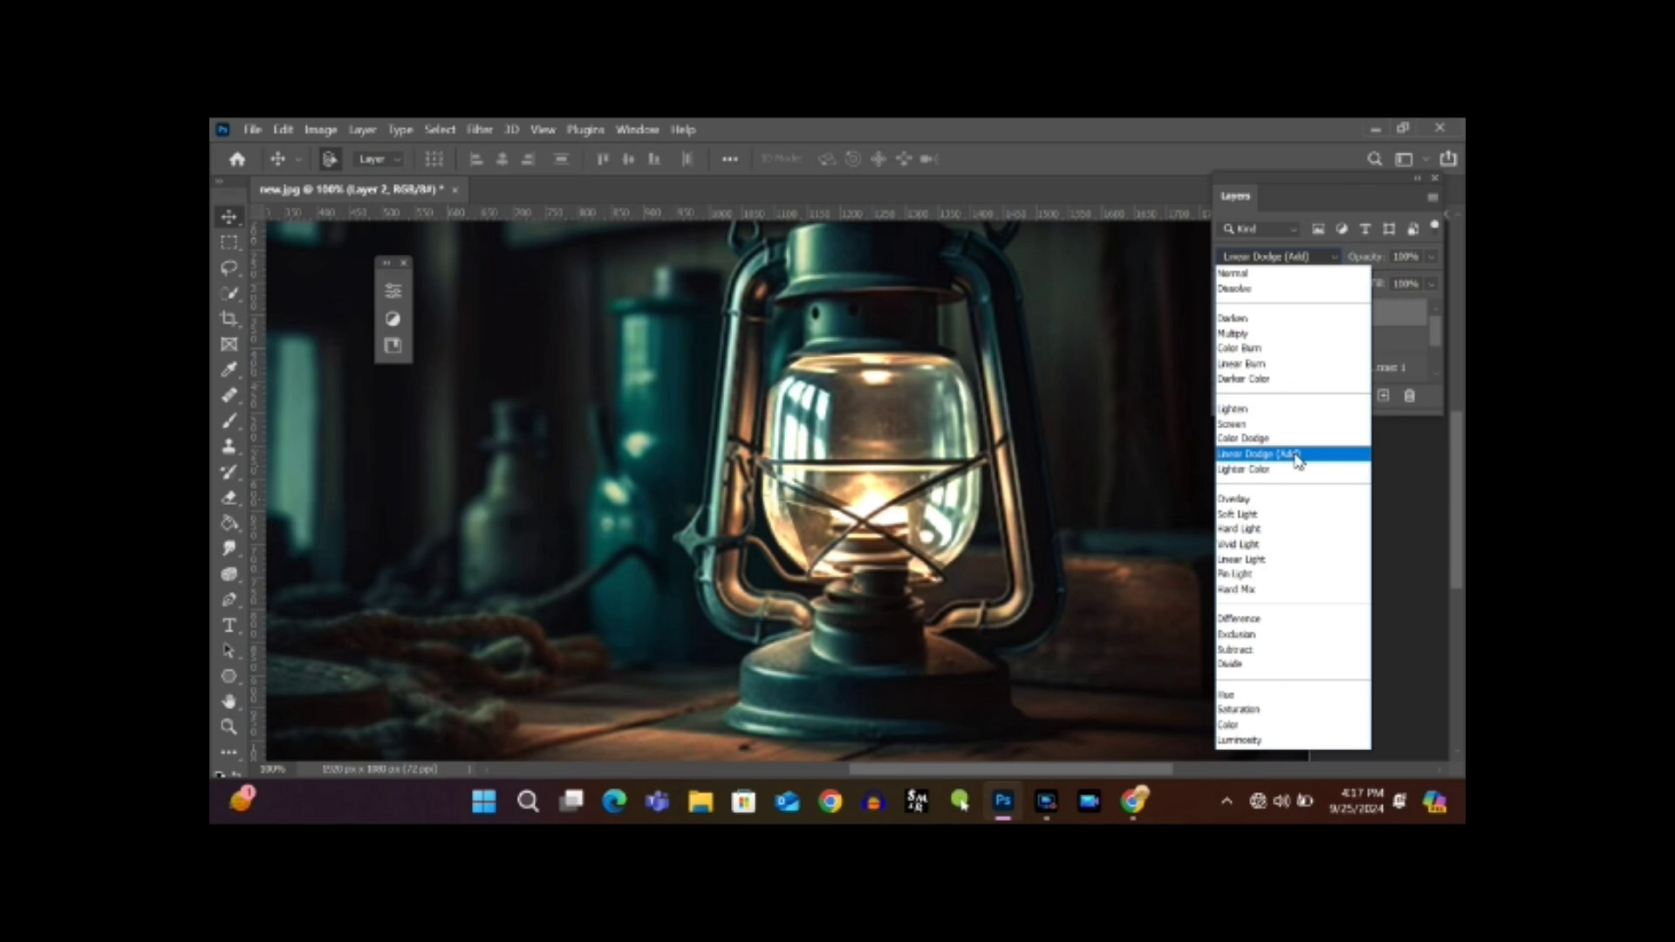
click(1297, 457)
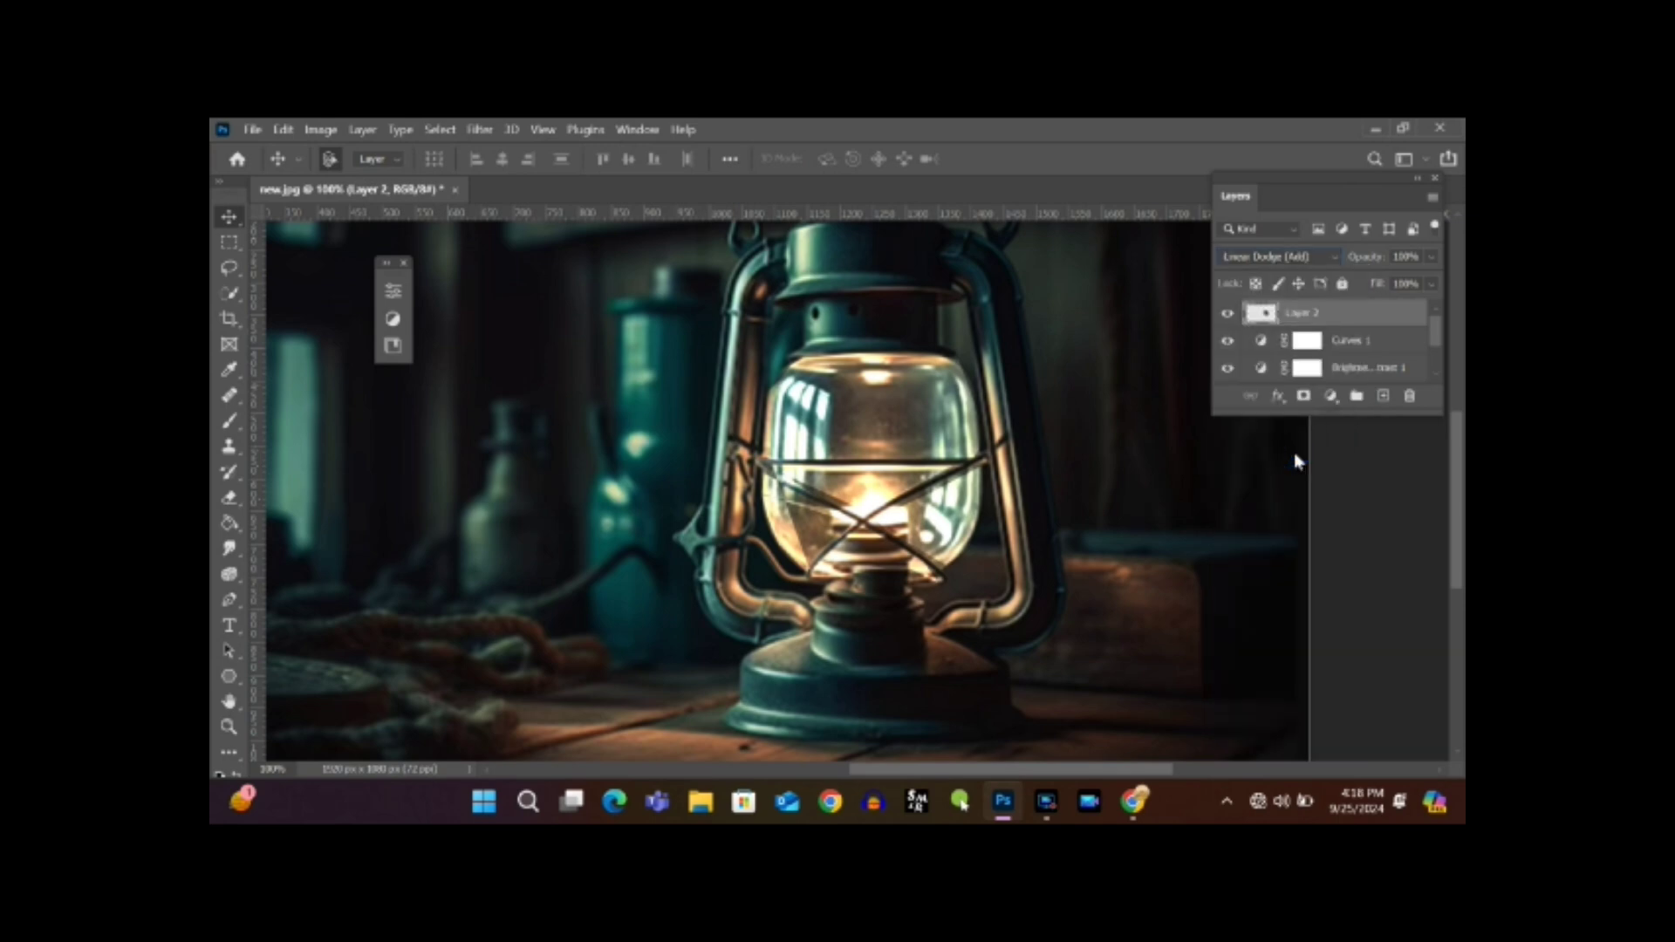
Add a Brightness/Contrast adjustment clipped to the glass layer, with brightness about 130 and contrast about -34.
click(1334, 403)
click(1346, 482)
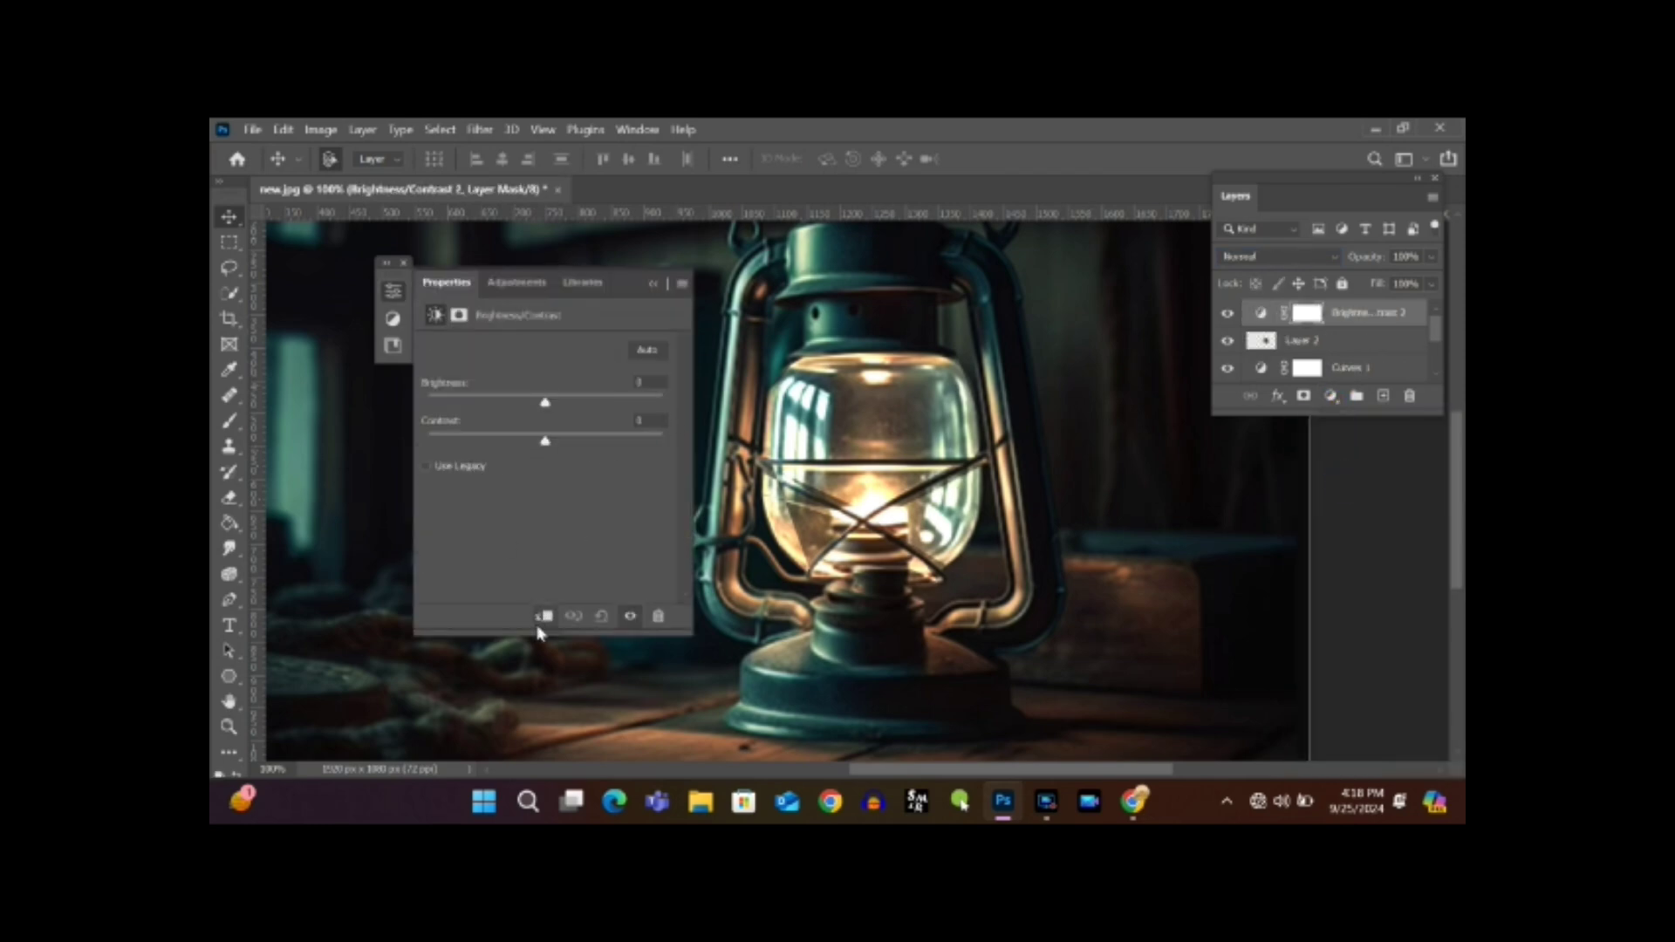
click(543, 616)
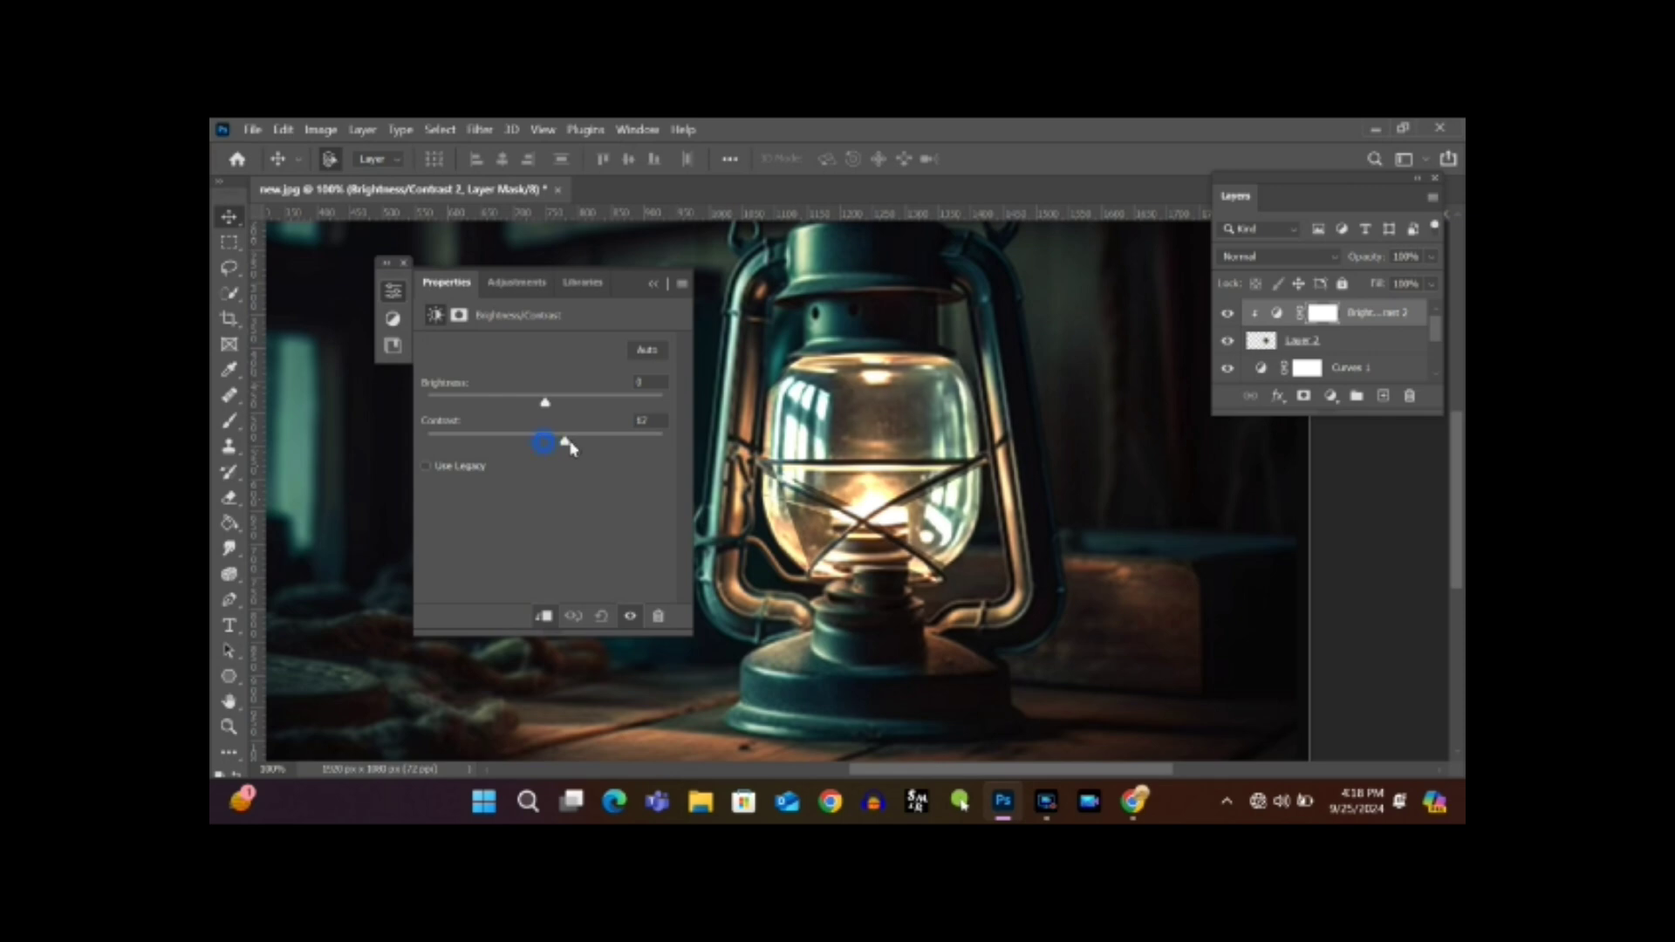
drag(567, 444, 465, 442)
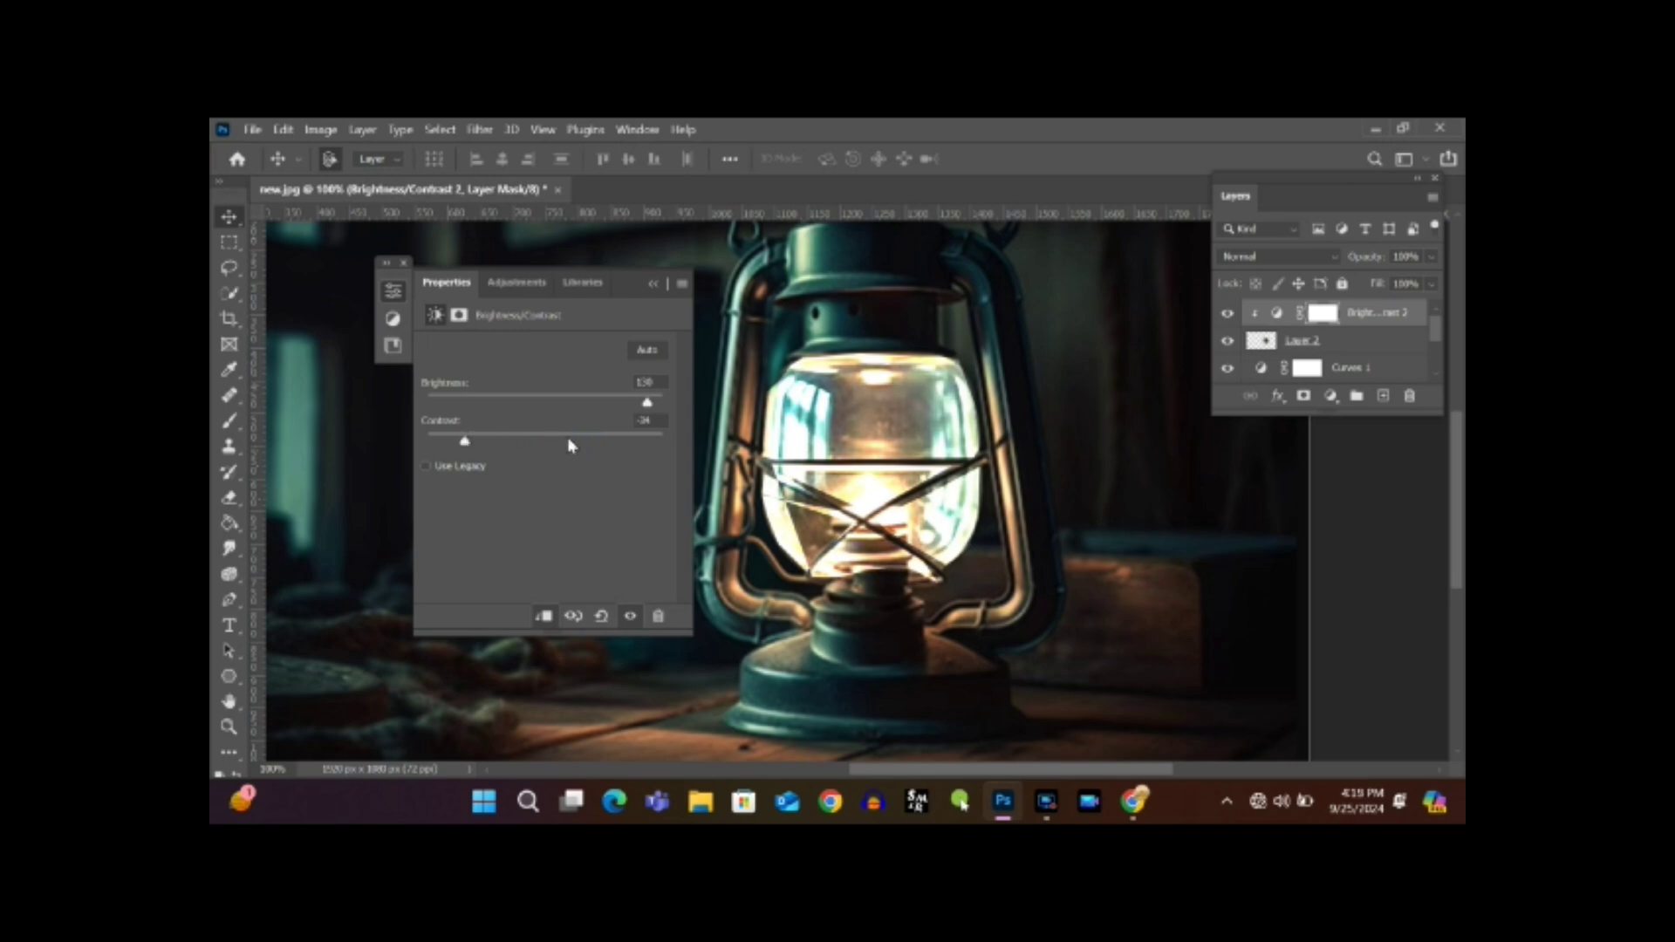
click(654, 284)
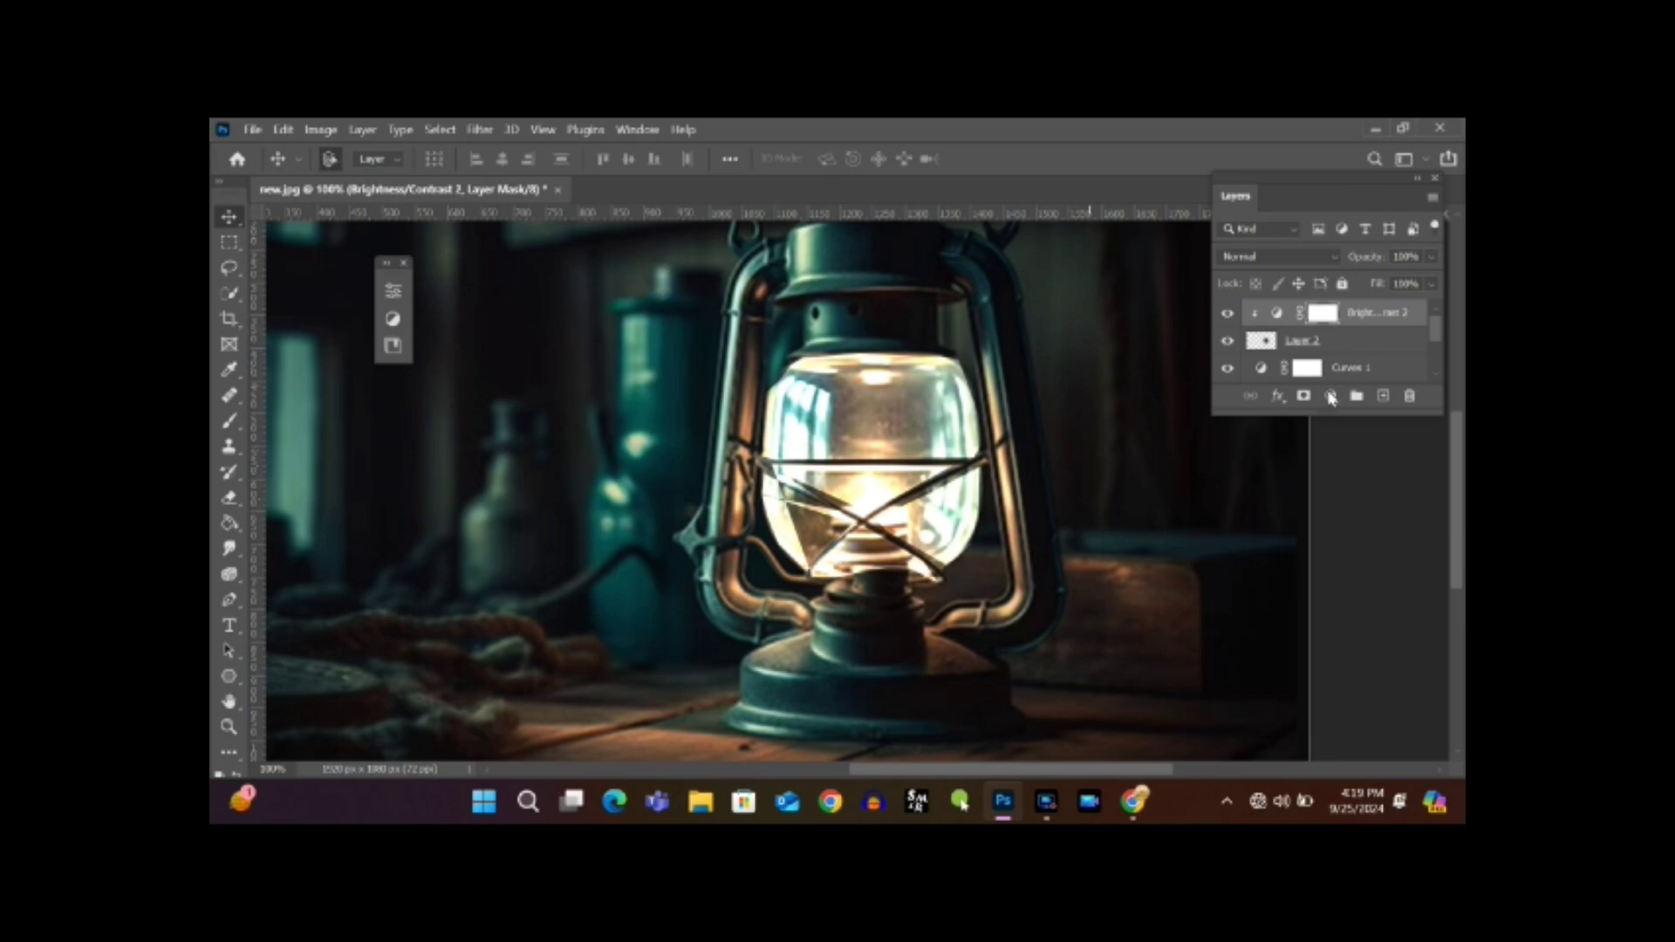
Convert the glass layer, Layer 2, to a smart object.
click(1315, 343)
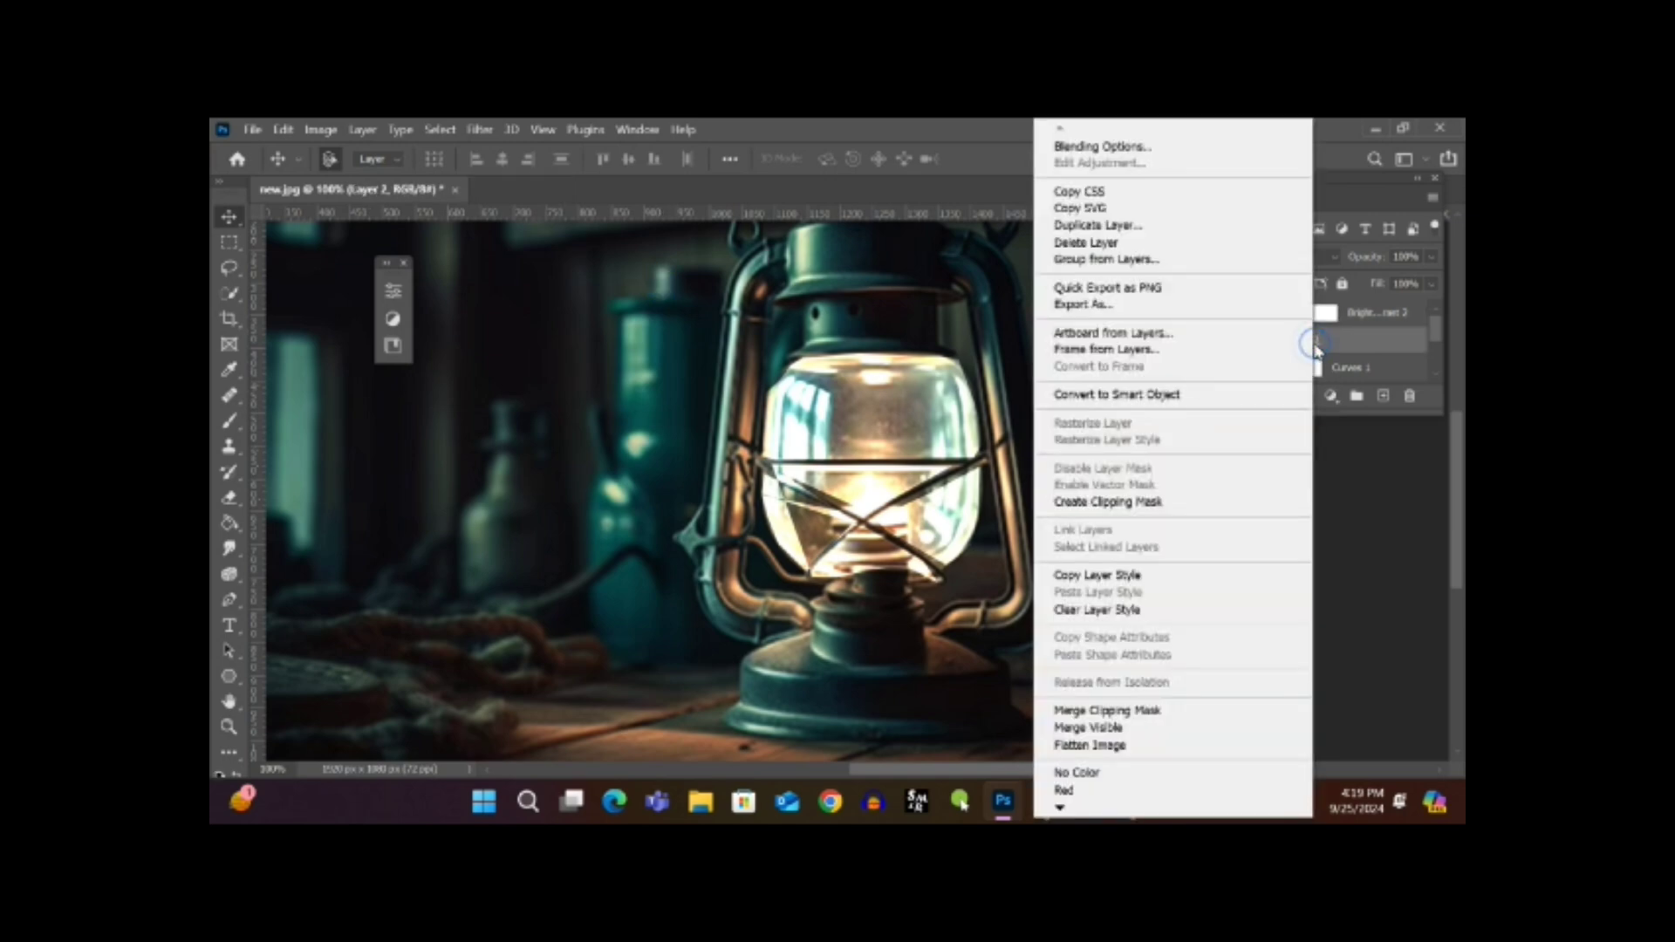
click(1112, 399)
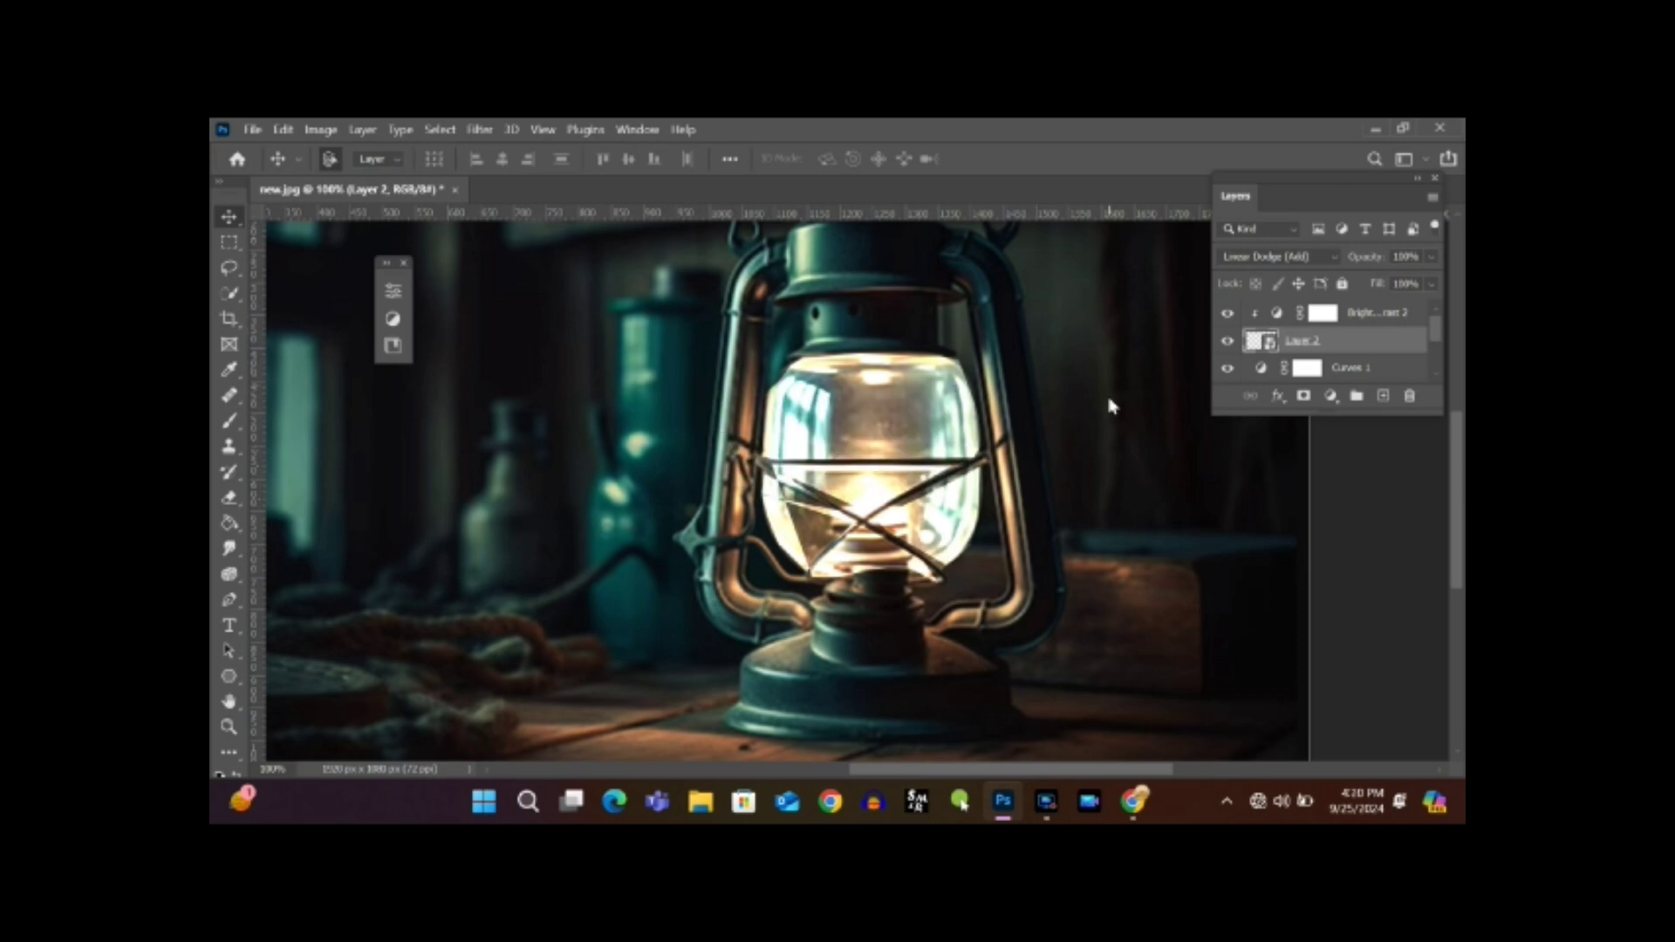
right_click(1320, 353)
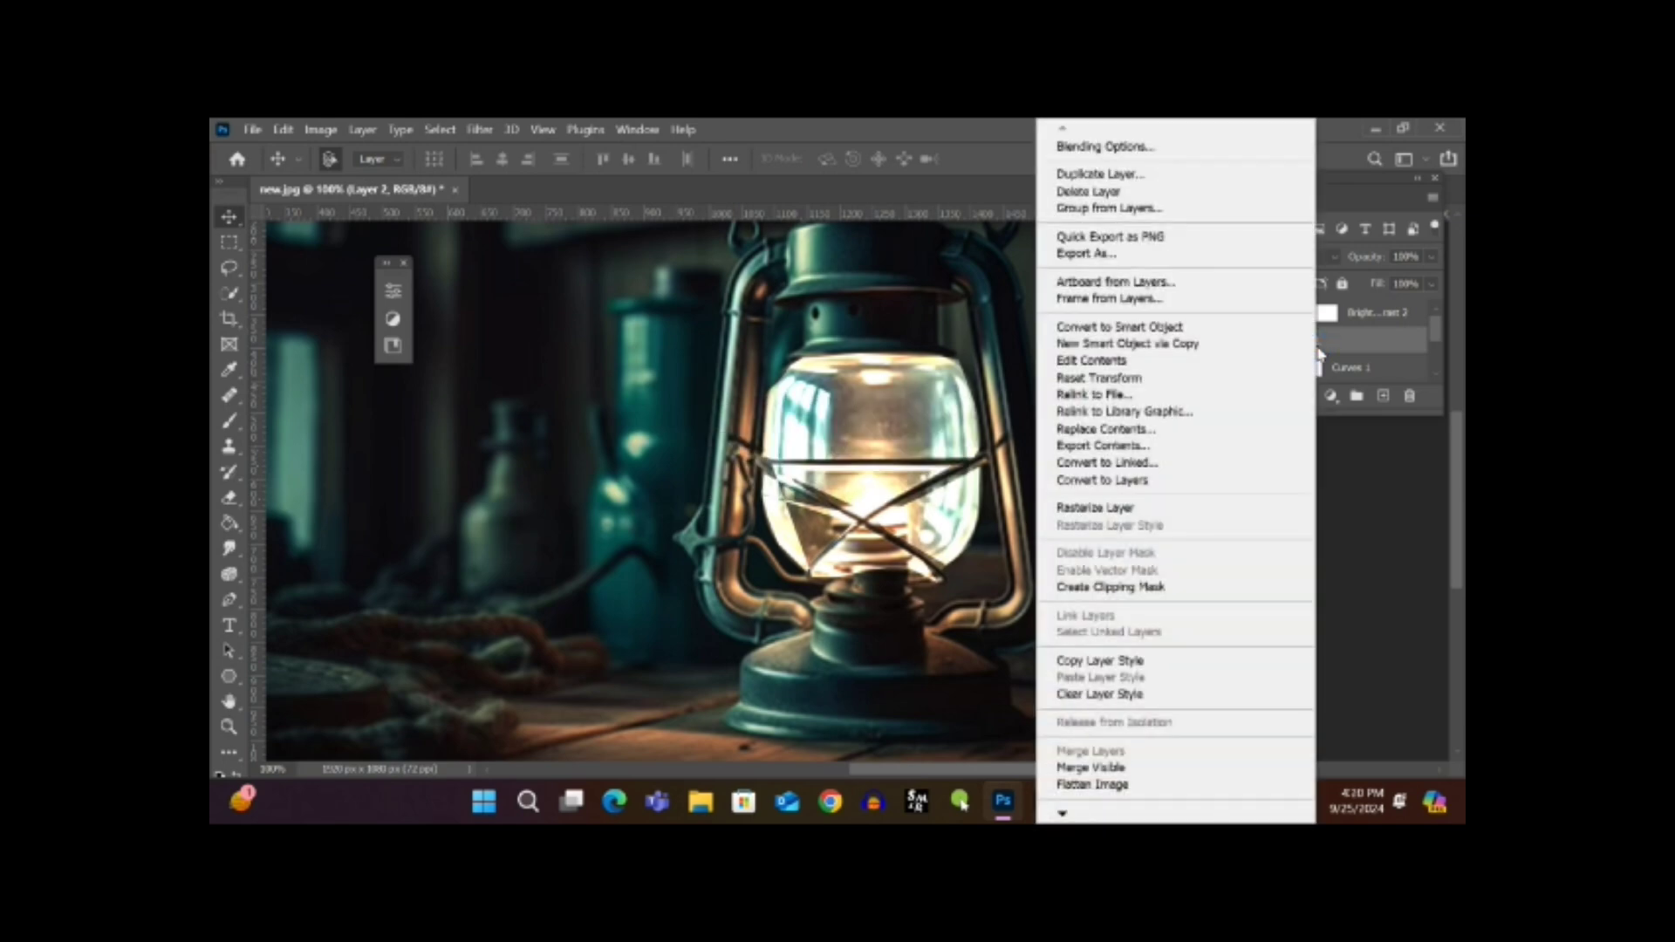
click(1320, 351)
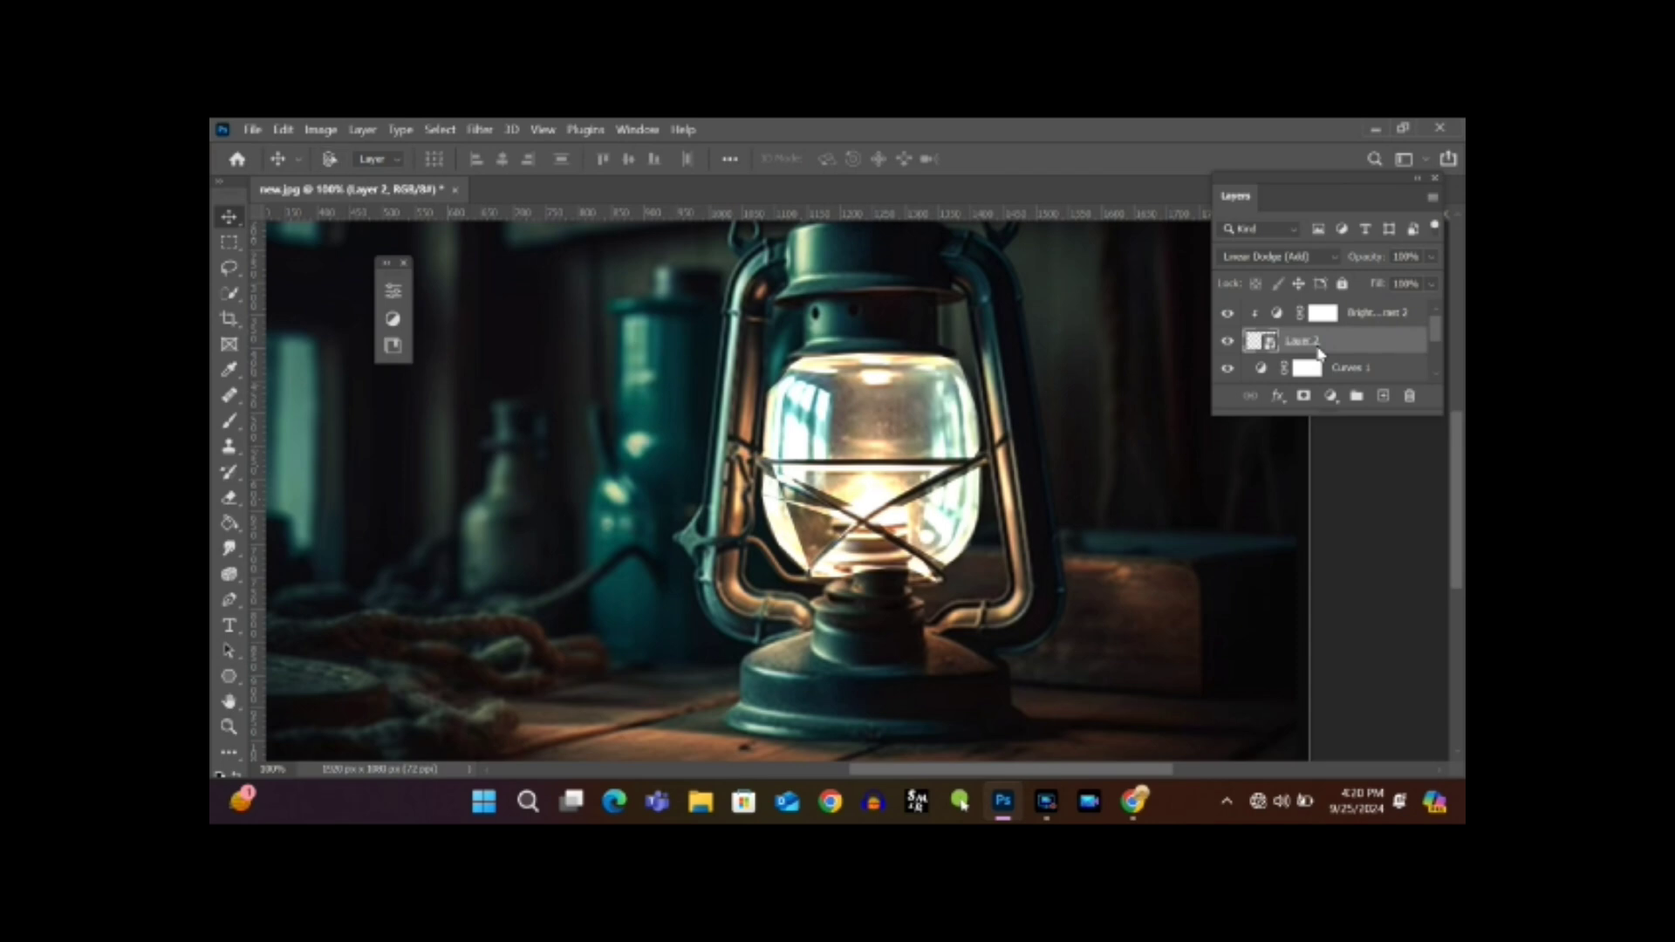
Group the glass layer with its clipped adjustment, expand the group, and toggle its visibility to compare the glow.
key(ctrl+g)
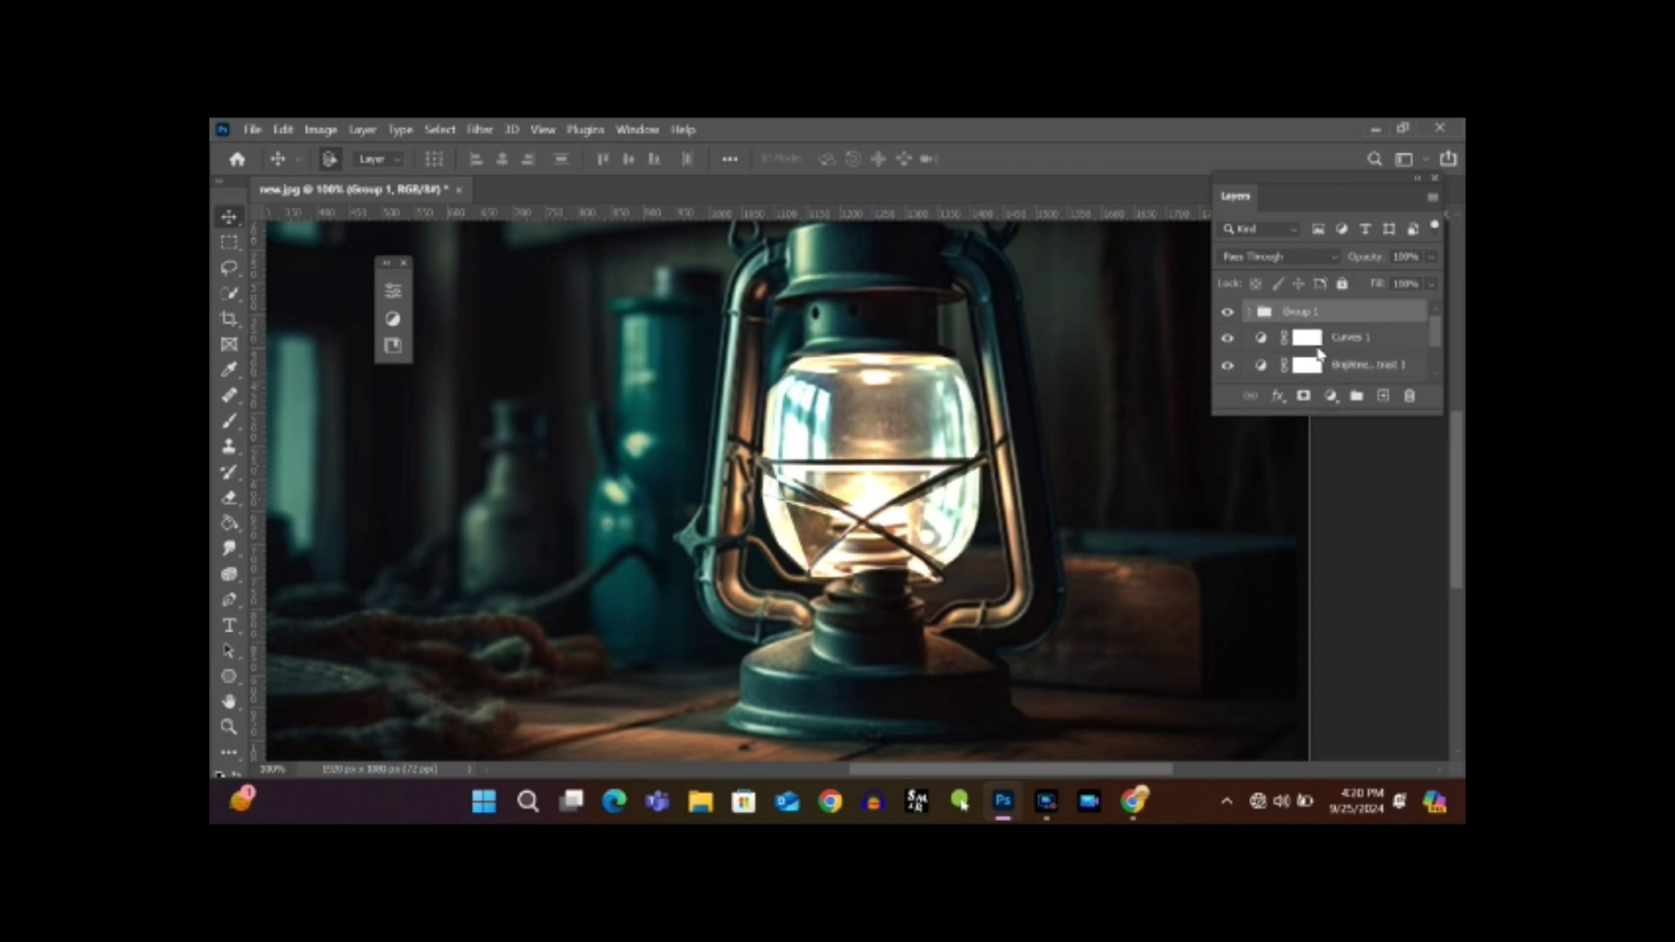
click(1249, 311)
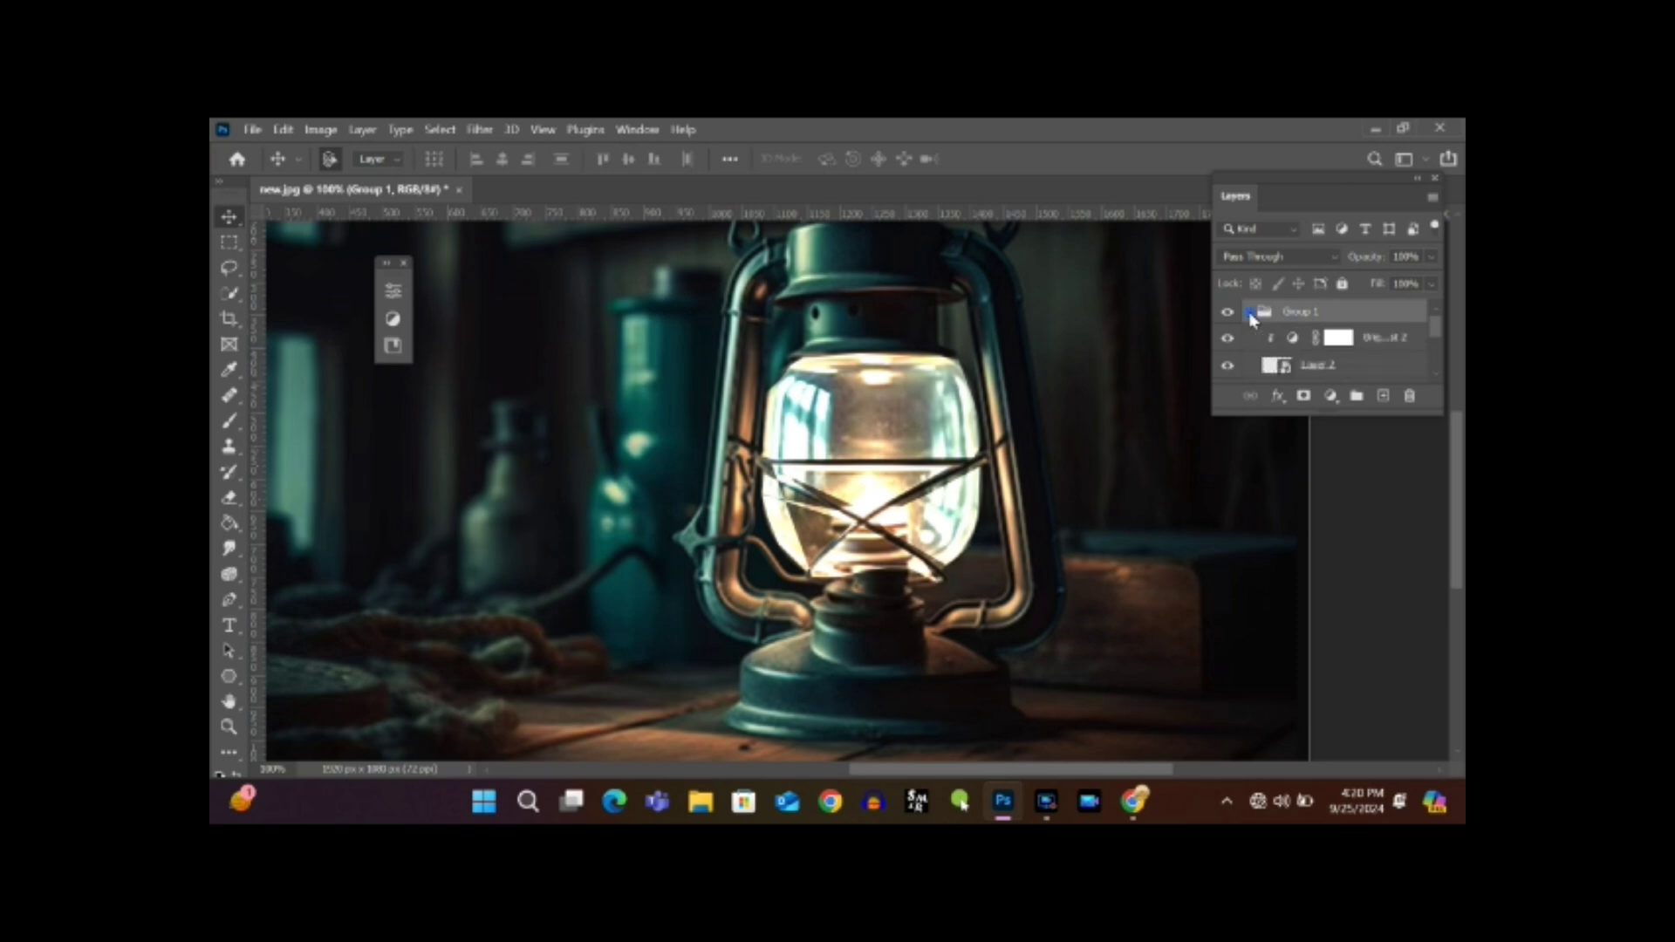
click(1226, 313)
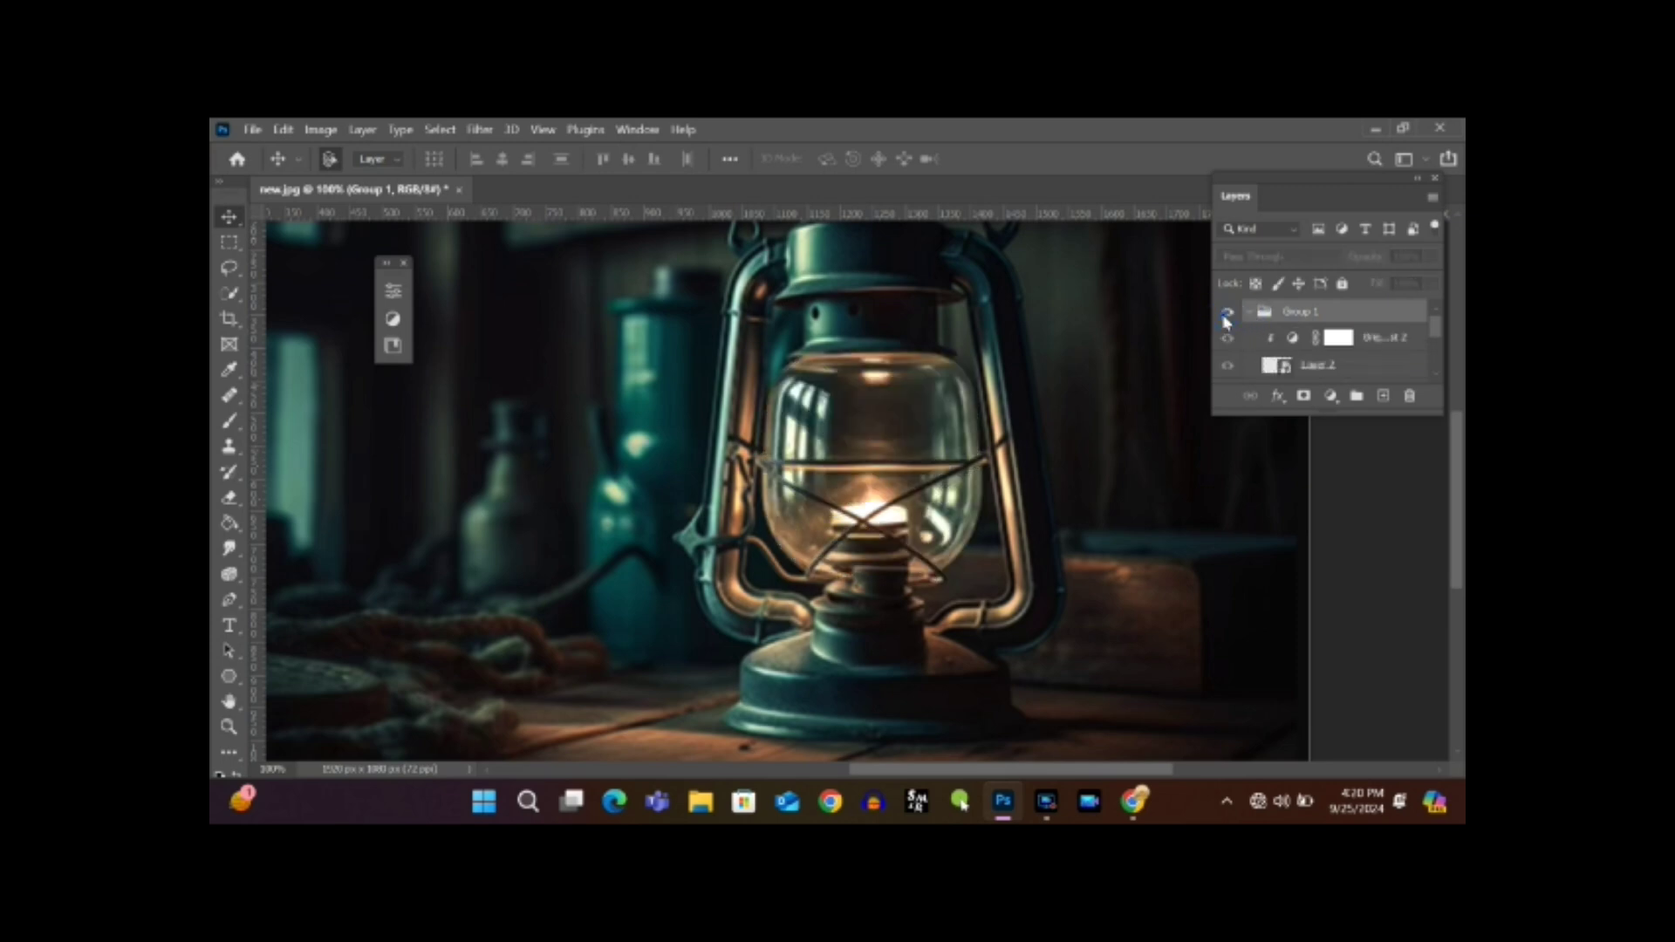
click(1226, 314)
Apply a Gaussian Blur with a radius of 7 pixels to the glass smart object, Layer 2.
scroll(1350, 338, down, 1)
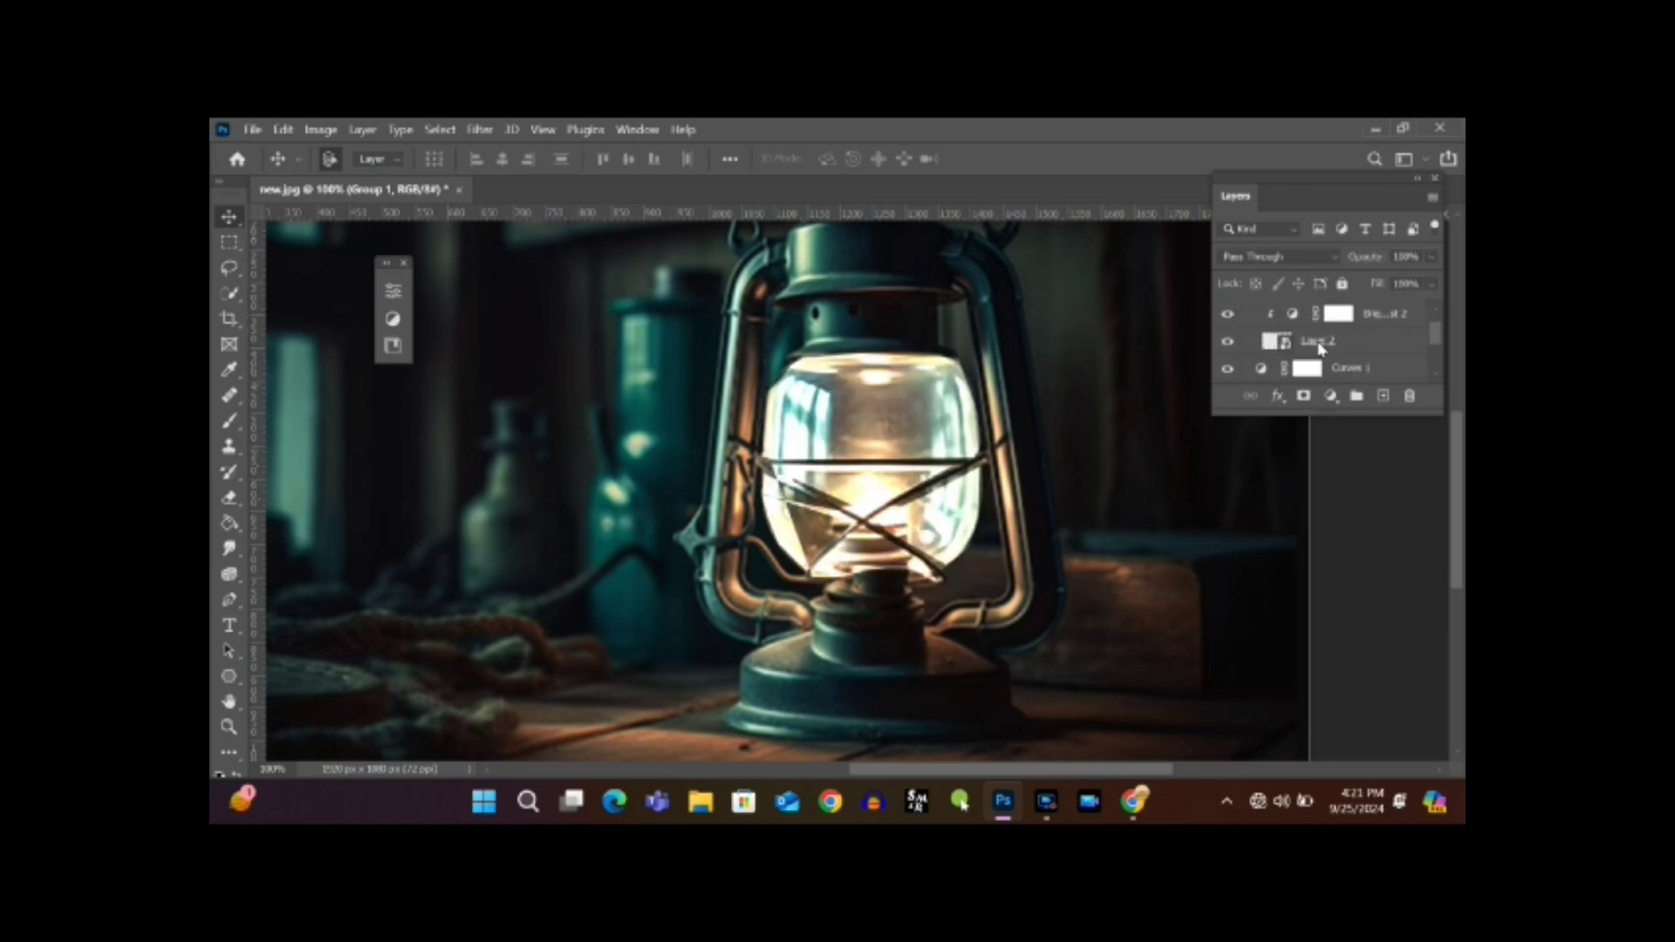
click(1317, 349)
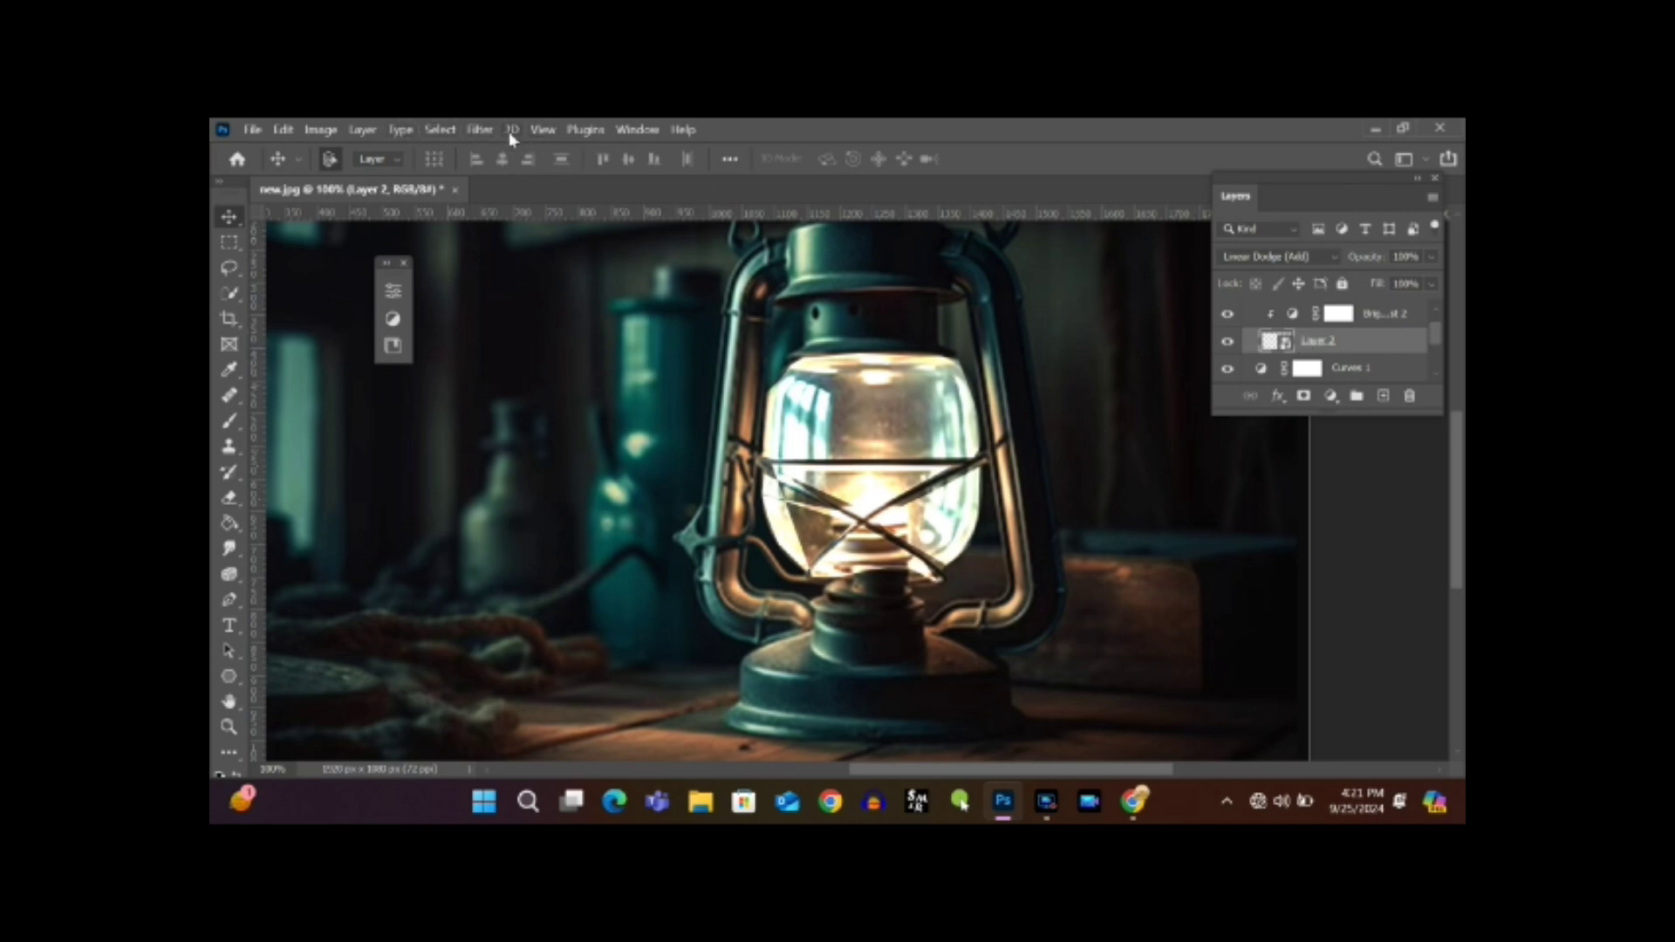
click(286, 130)
click(293, 135)
click(479, 129)
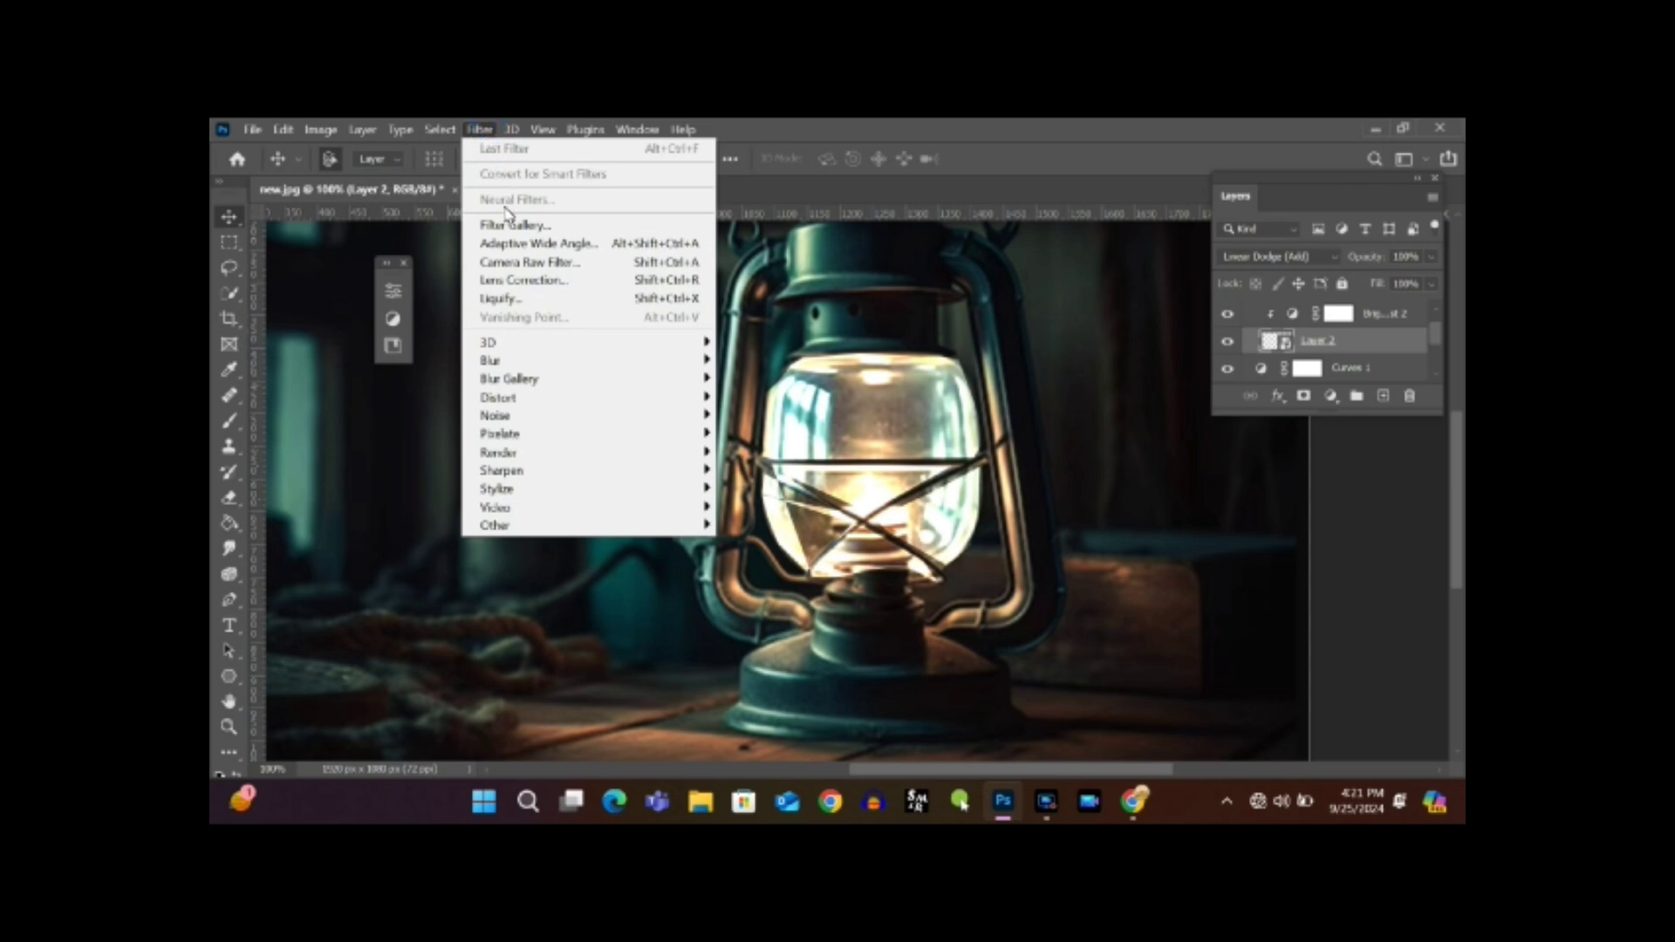
mouse_move(530, 365)
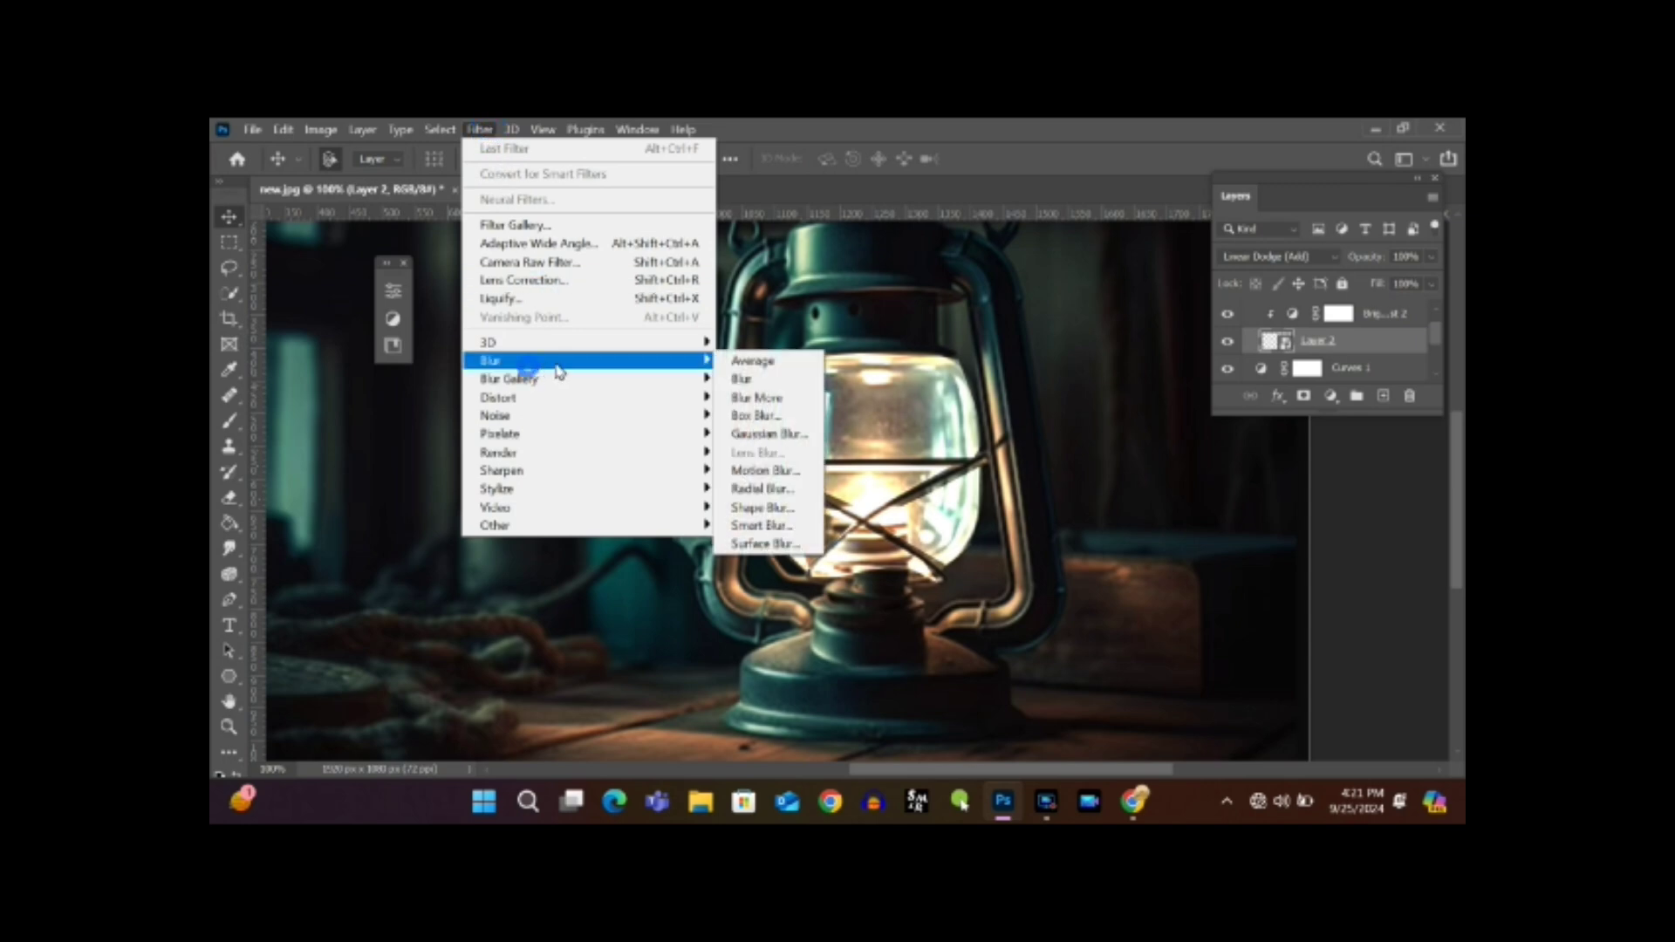
click(784, 439)
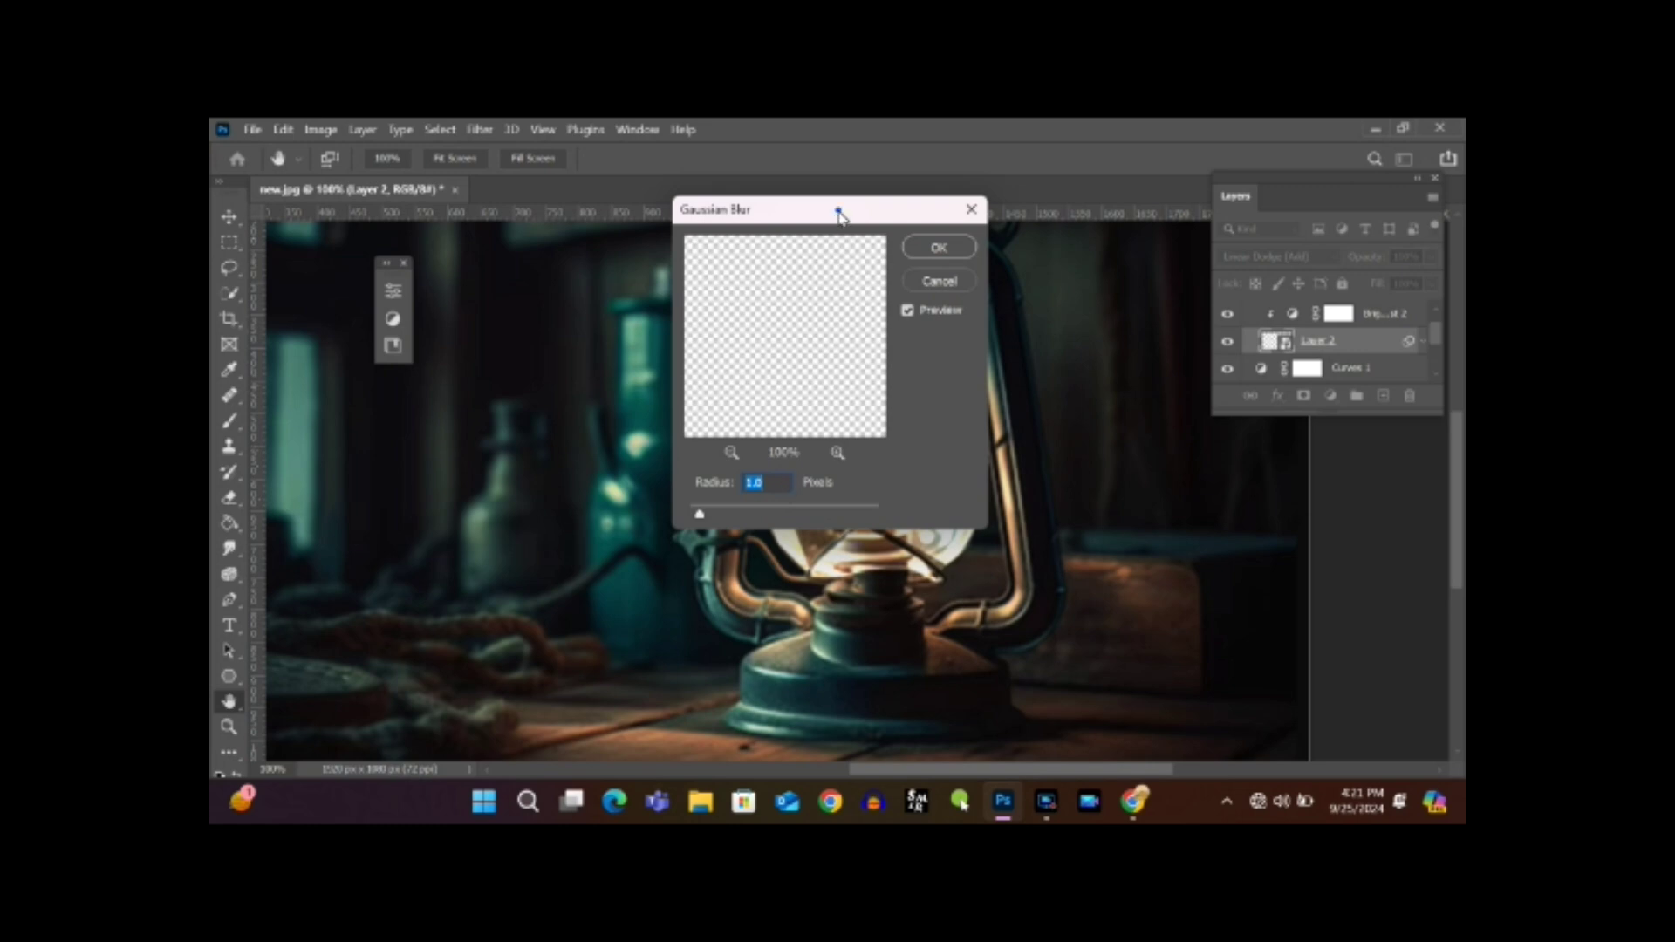
drag(839, 212, 371, 238)
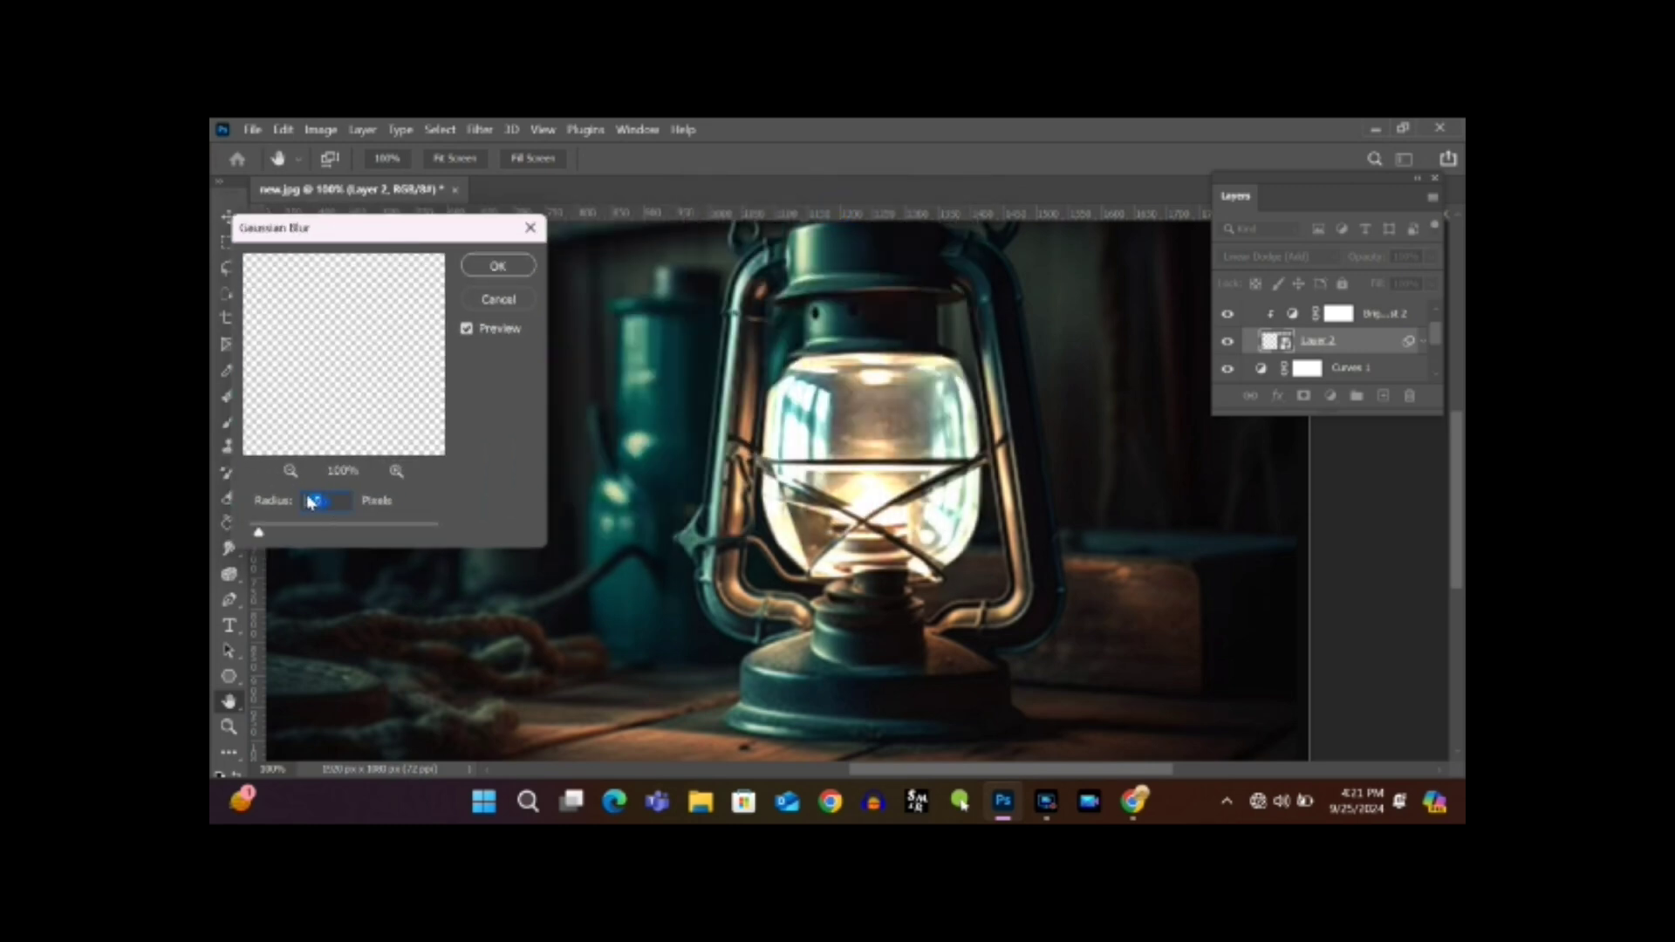
text(7)
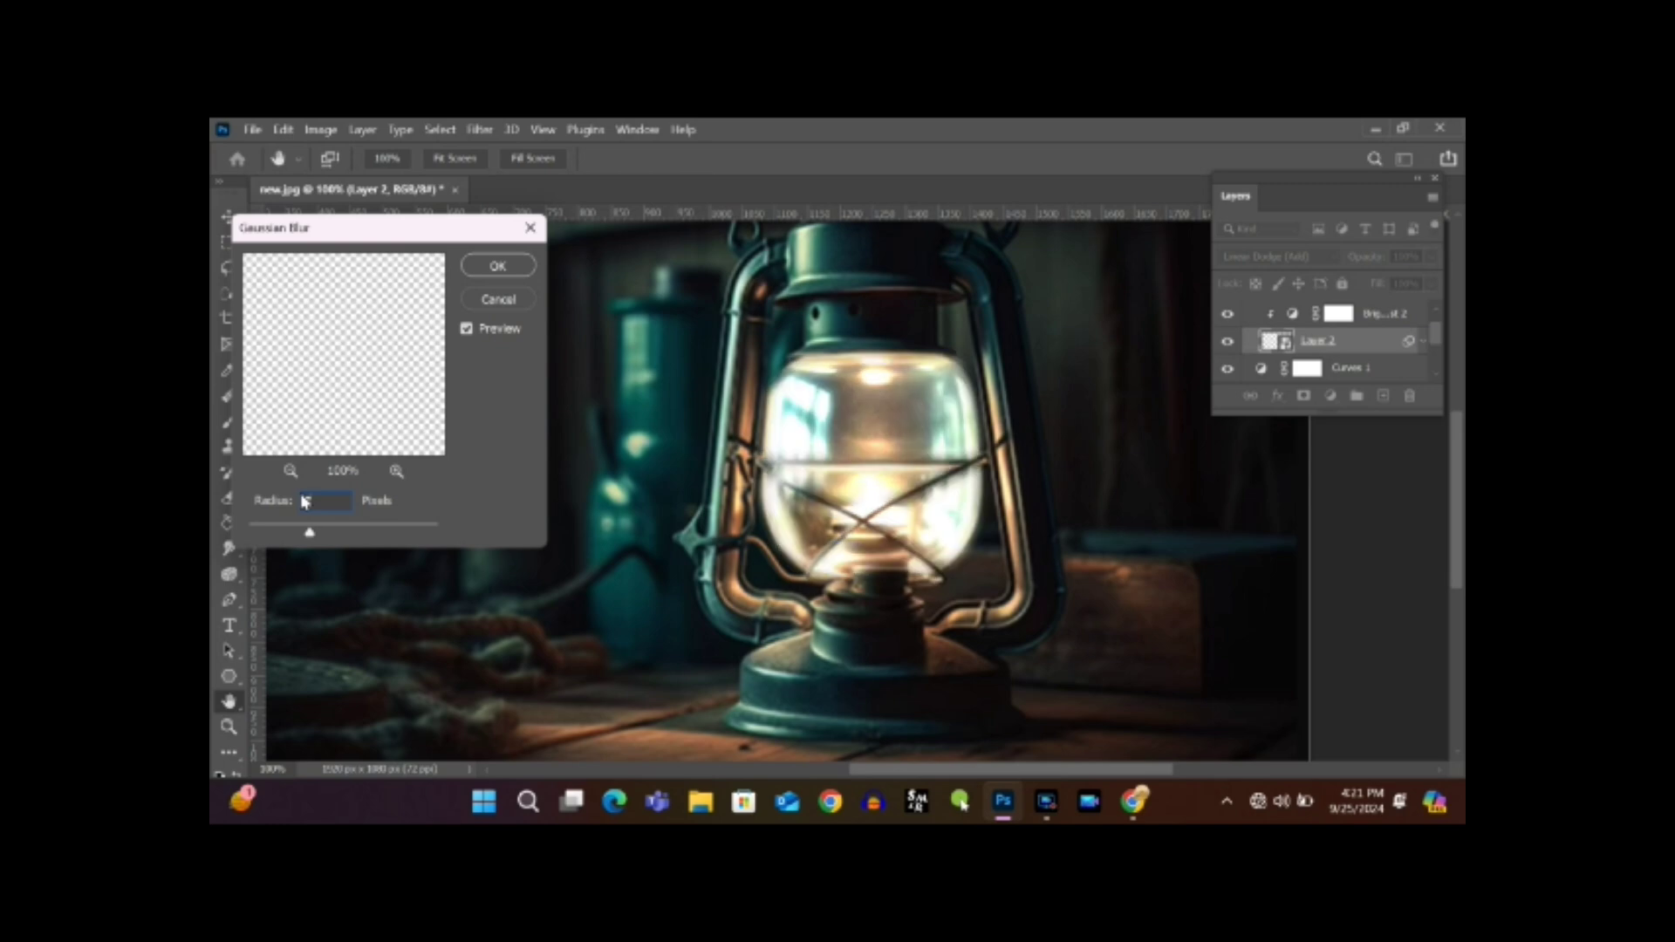
click(523, 267)
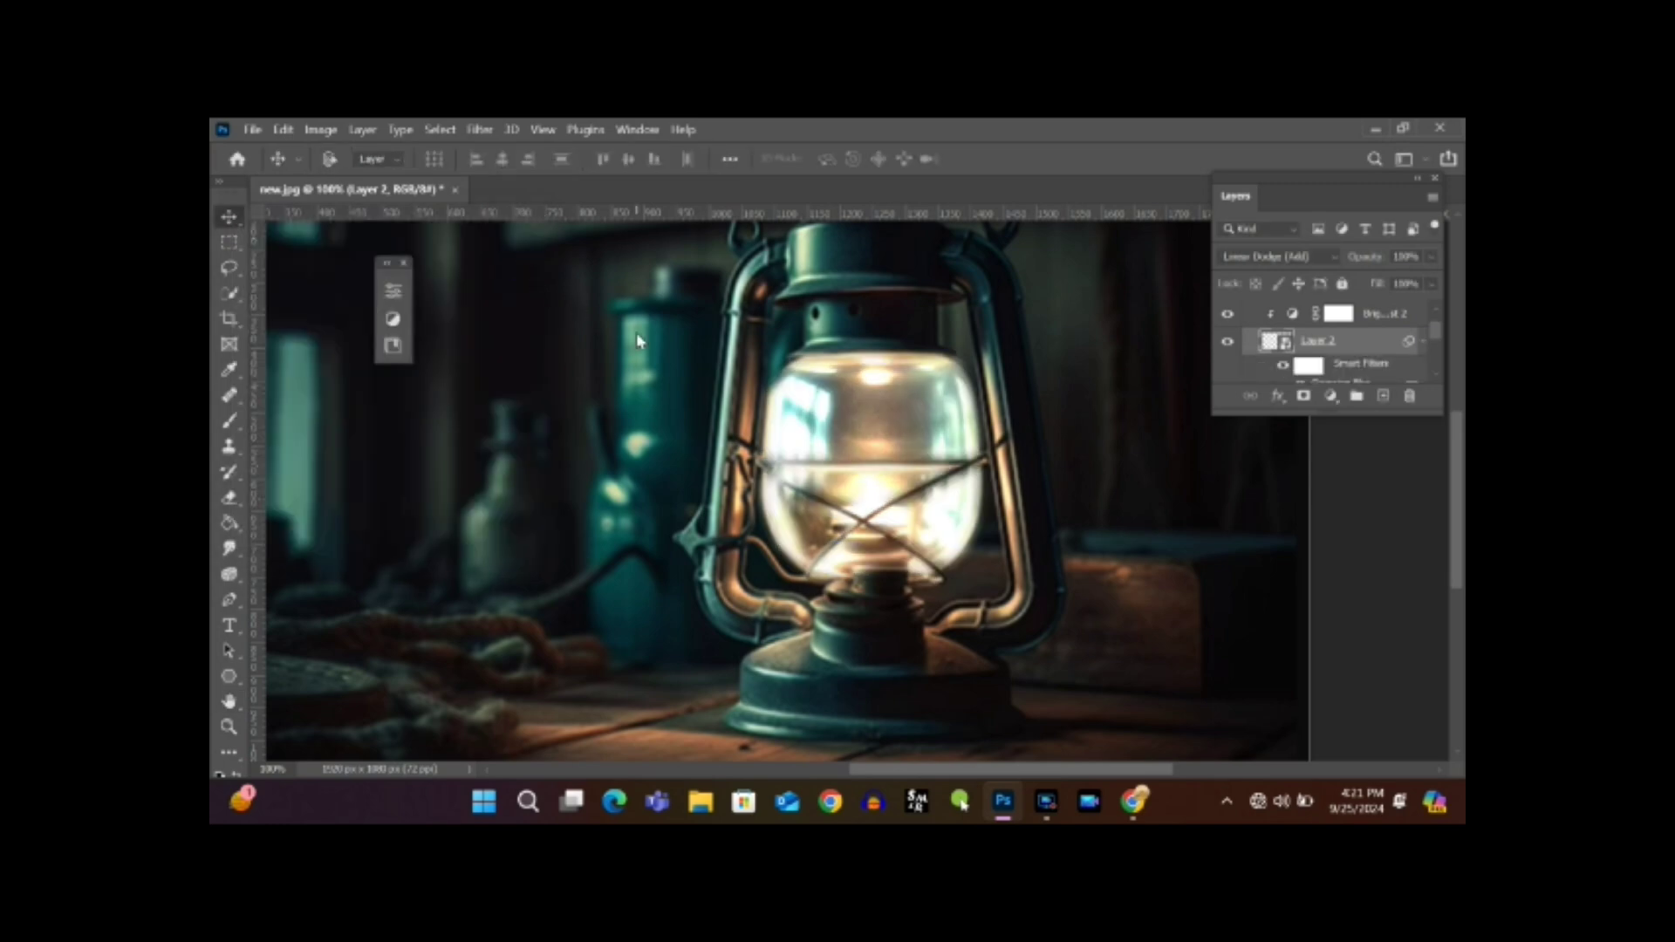
Duplicate the blurred glass layer and set the copy's Gaussian Blur radius to 300 pixels.
key(ctrl+j)
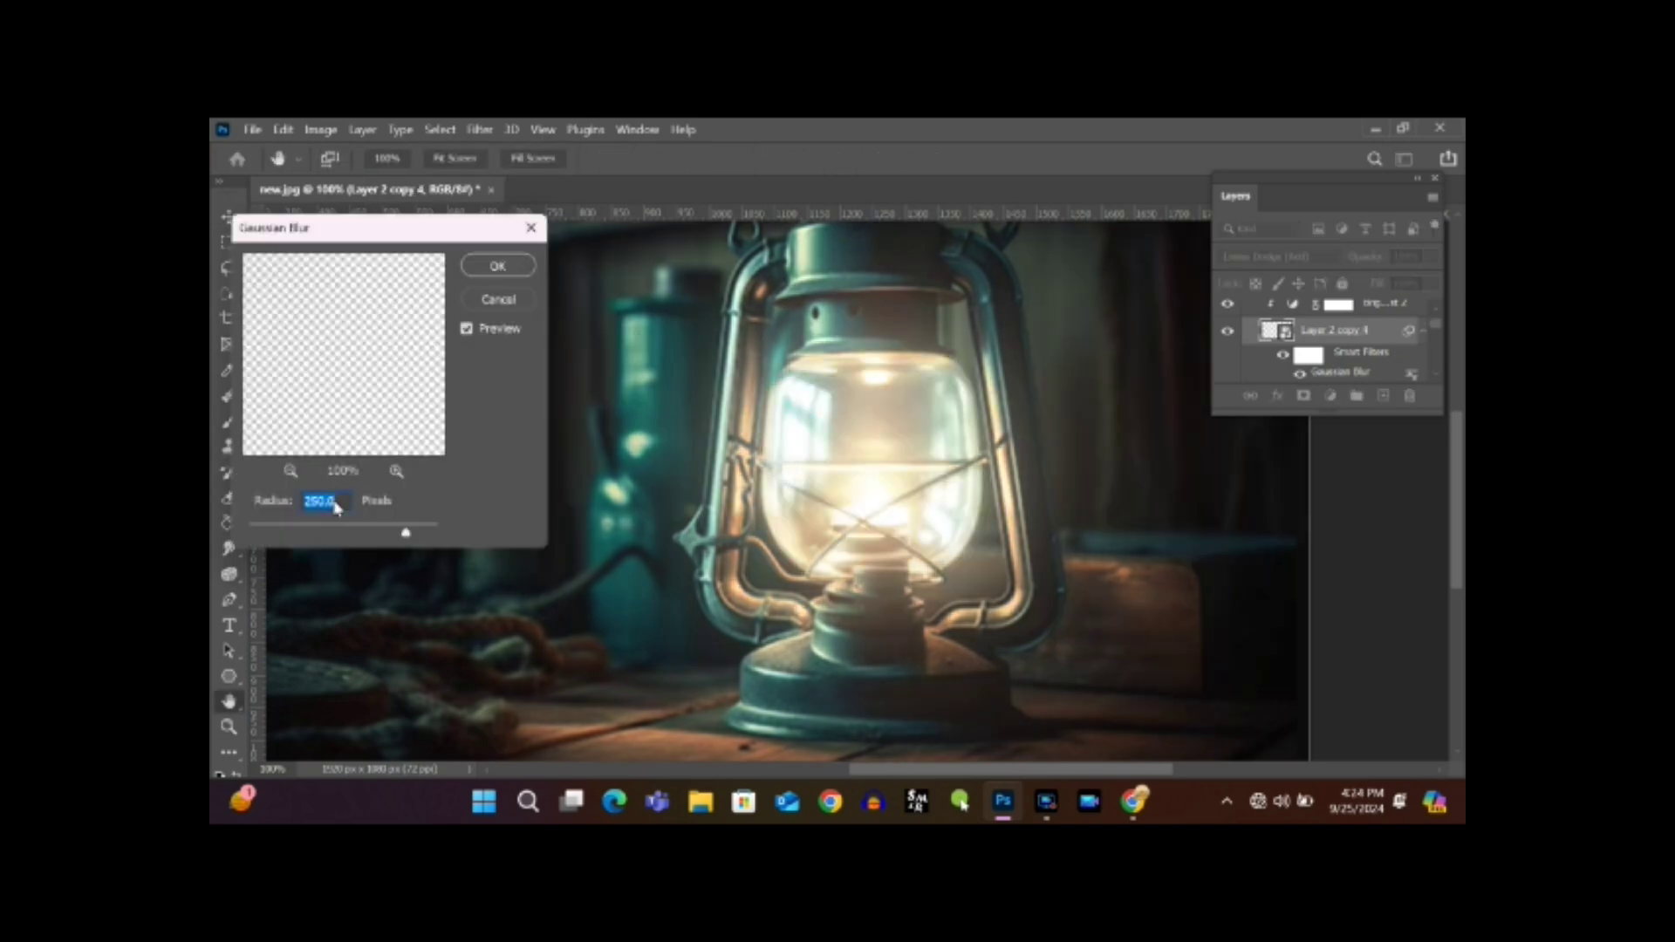
key(BackSpace)
text(3)
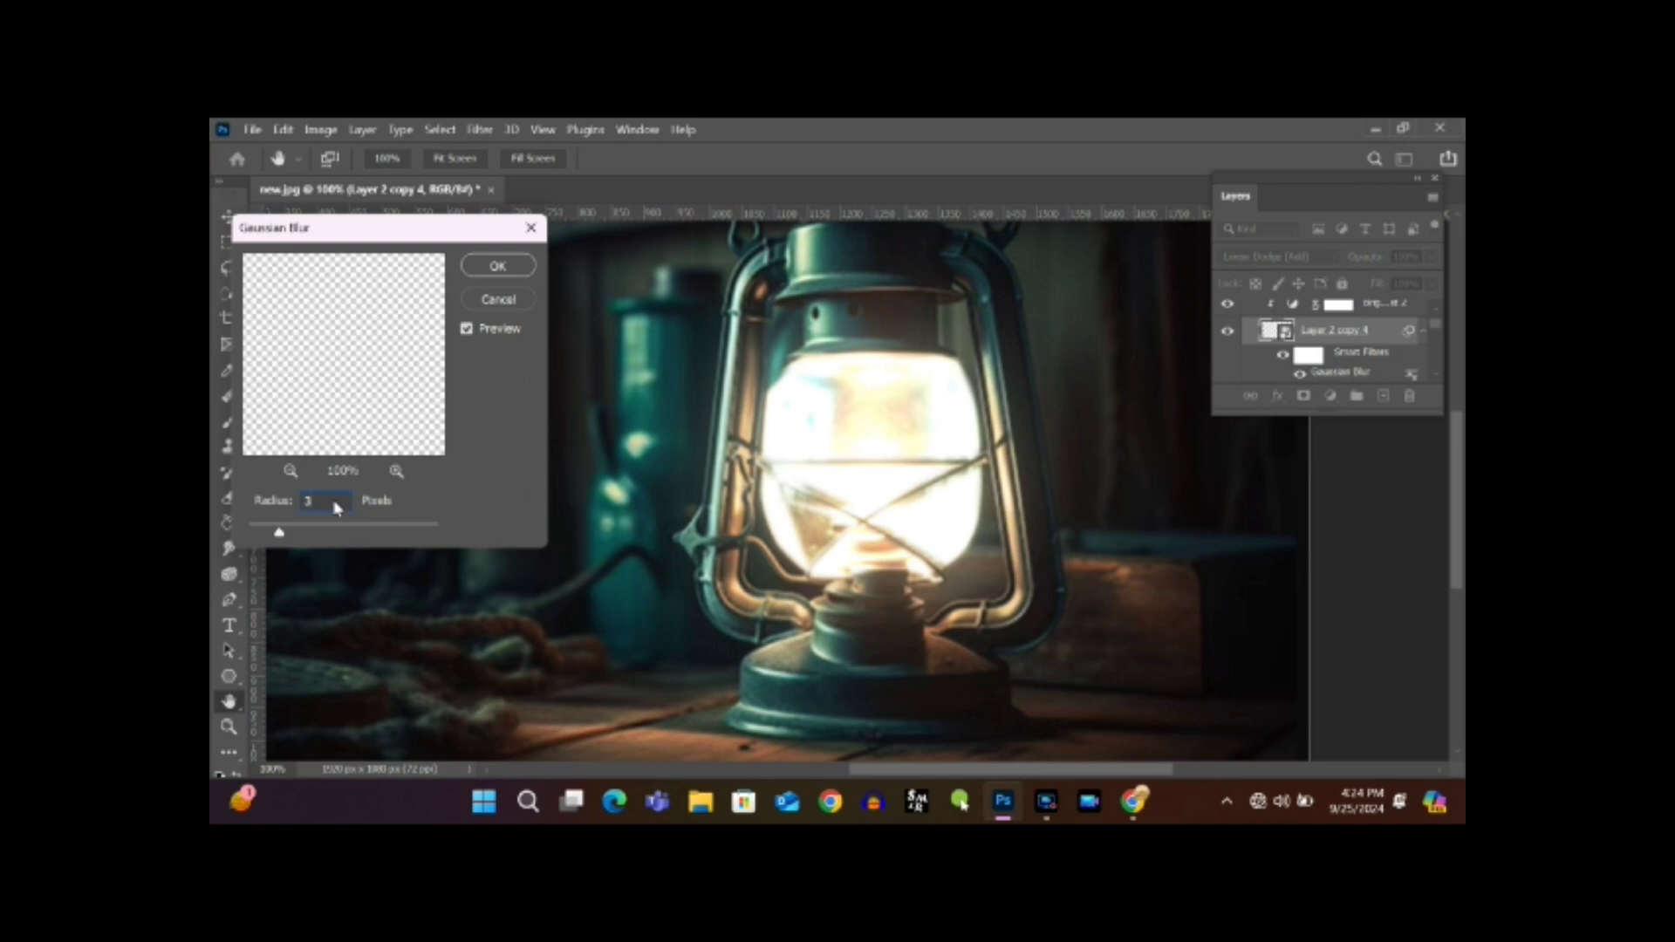
text(00)
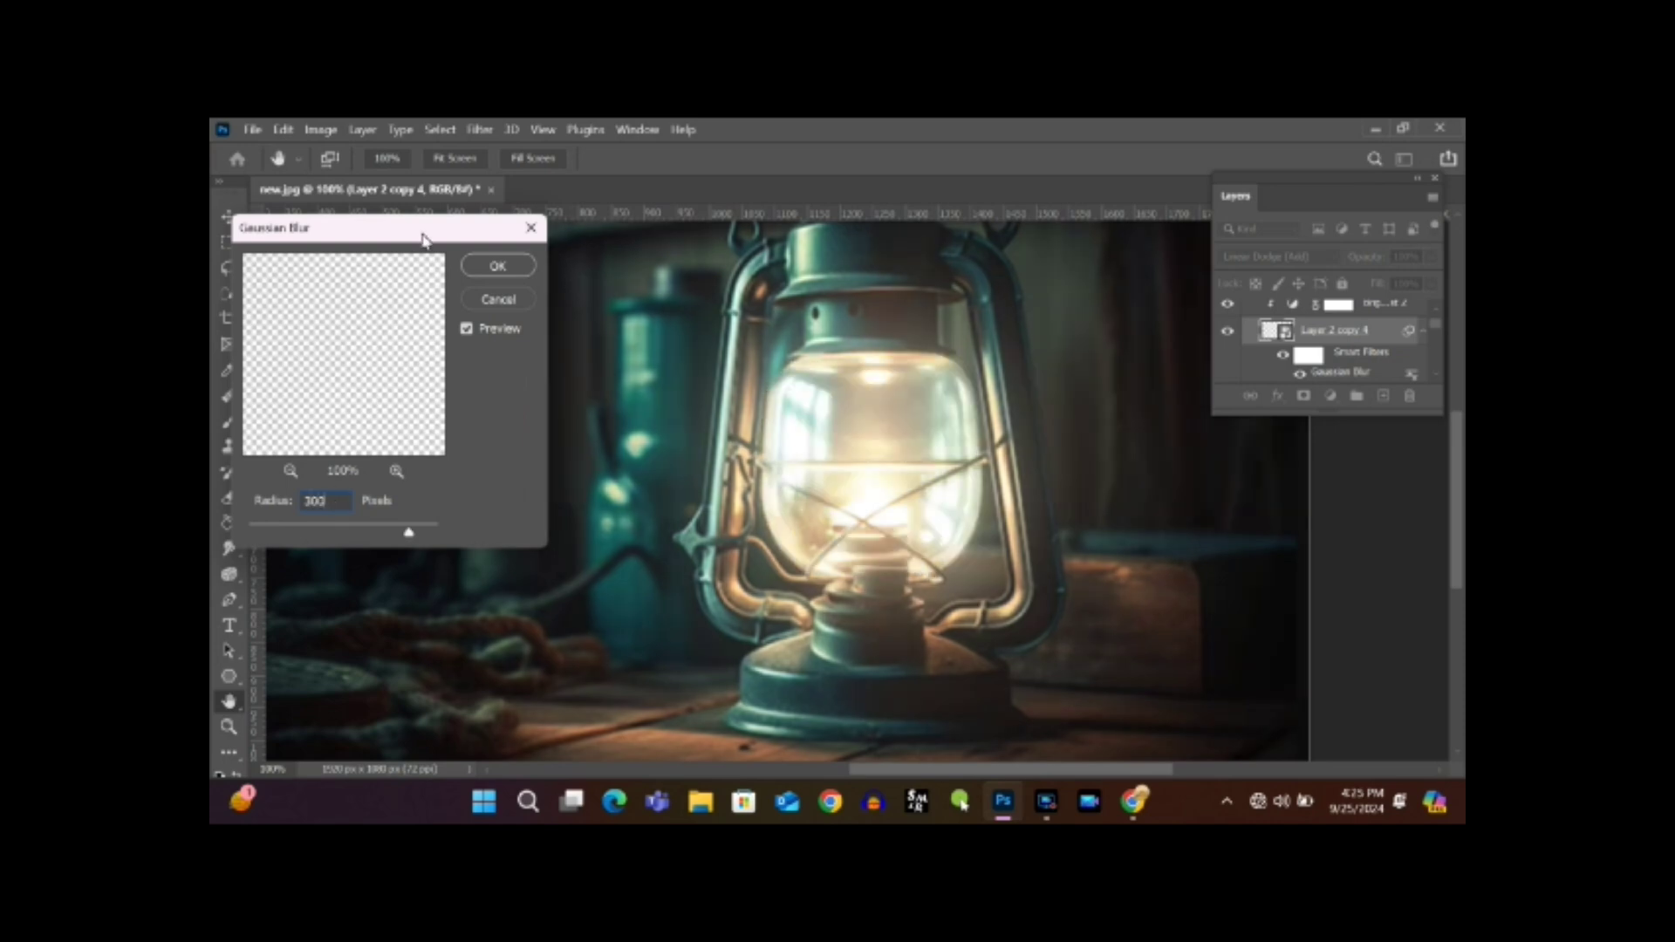
click(486, 260)
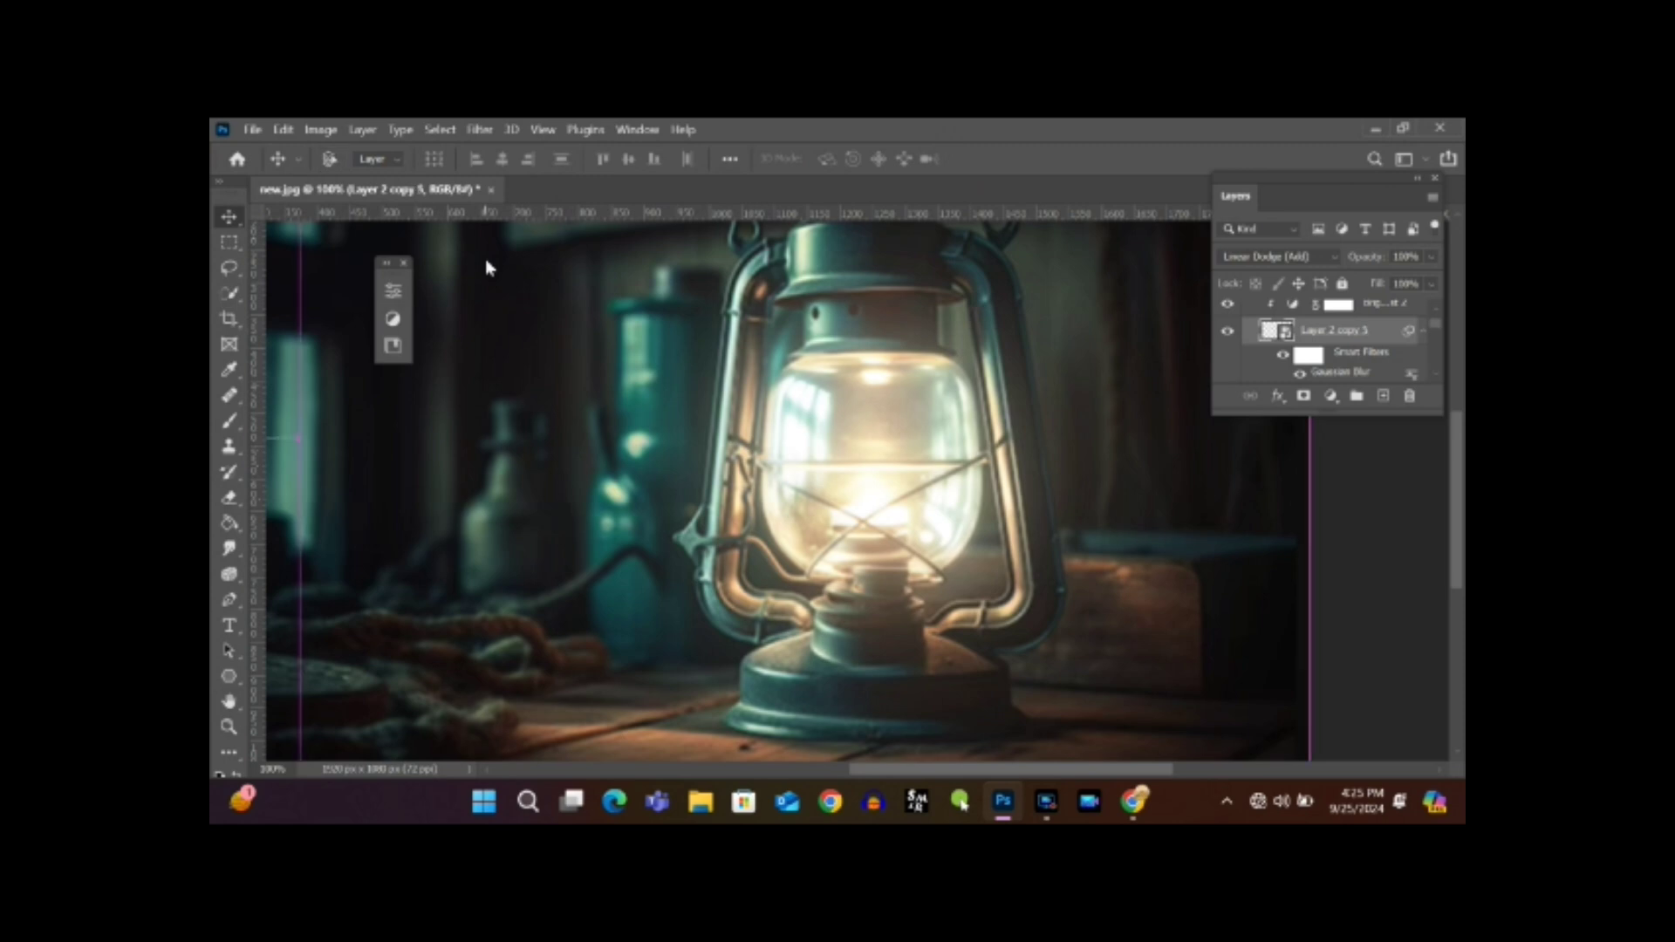
Duplicate the 300-pixel blurred glass layer and set the new copy's Gaussian Blur radius to 1000 pixels.
key(ctrl+j)
double_click(1348, 373)
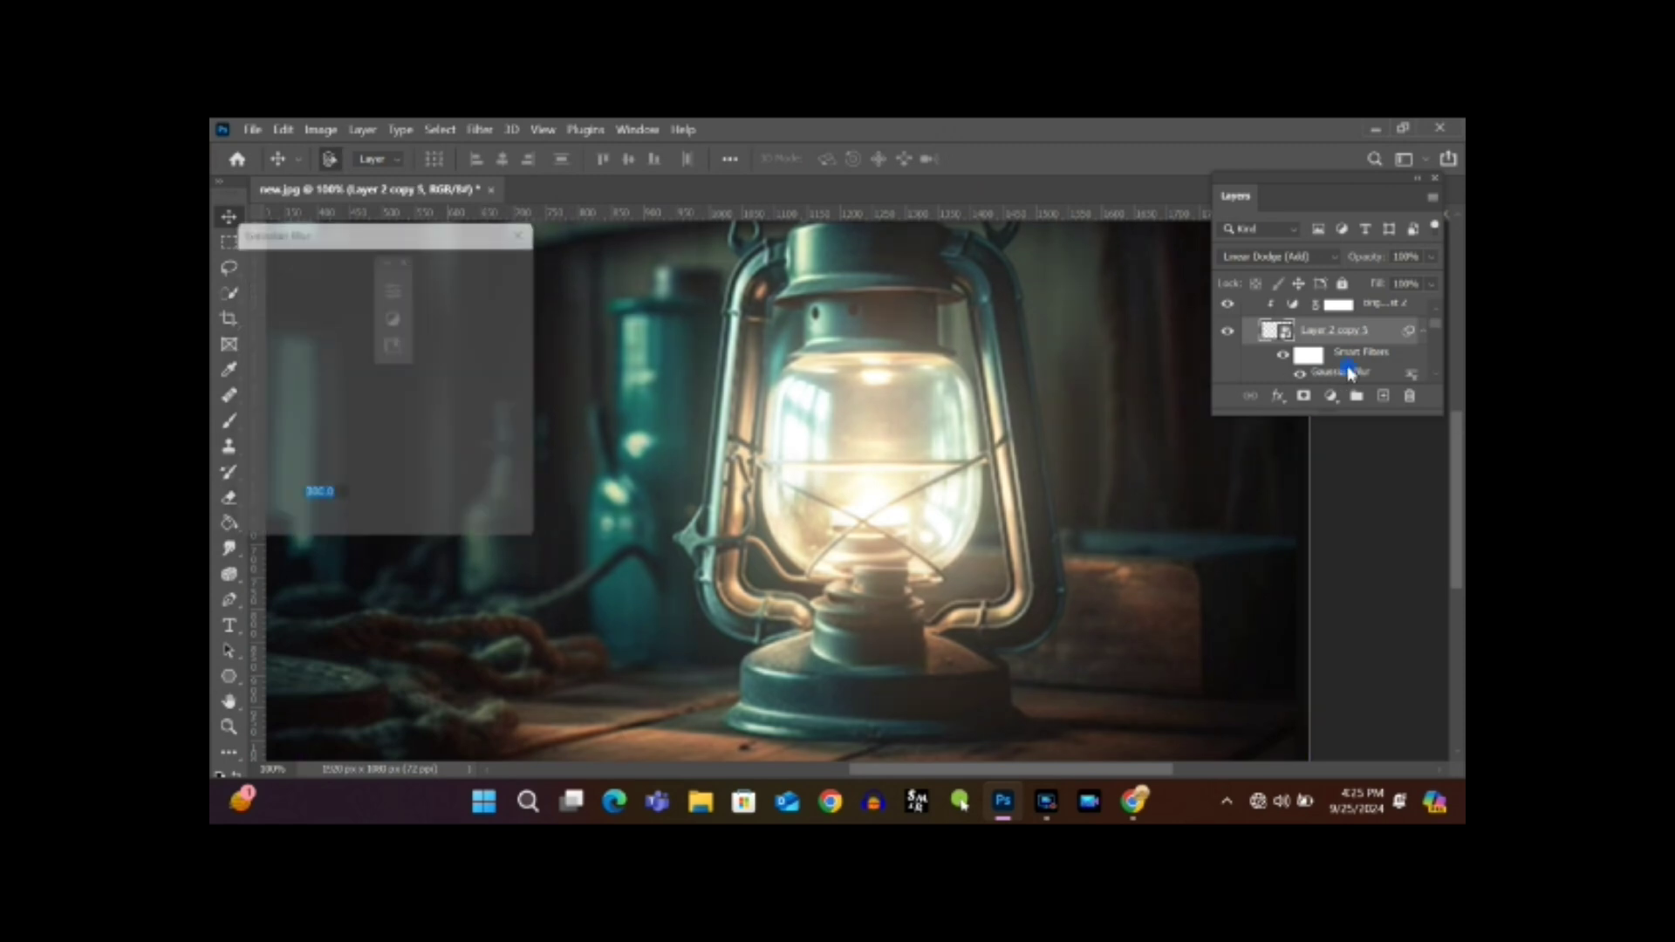
text(1)
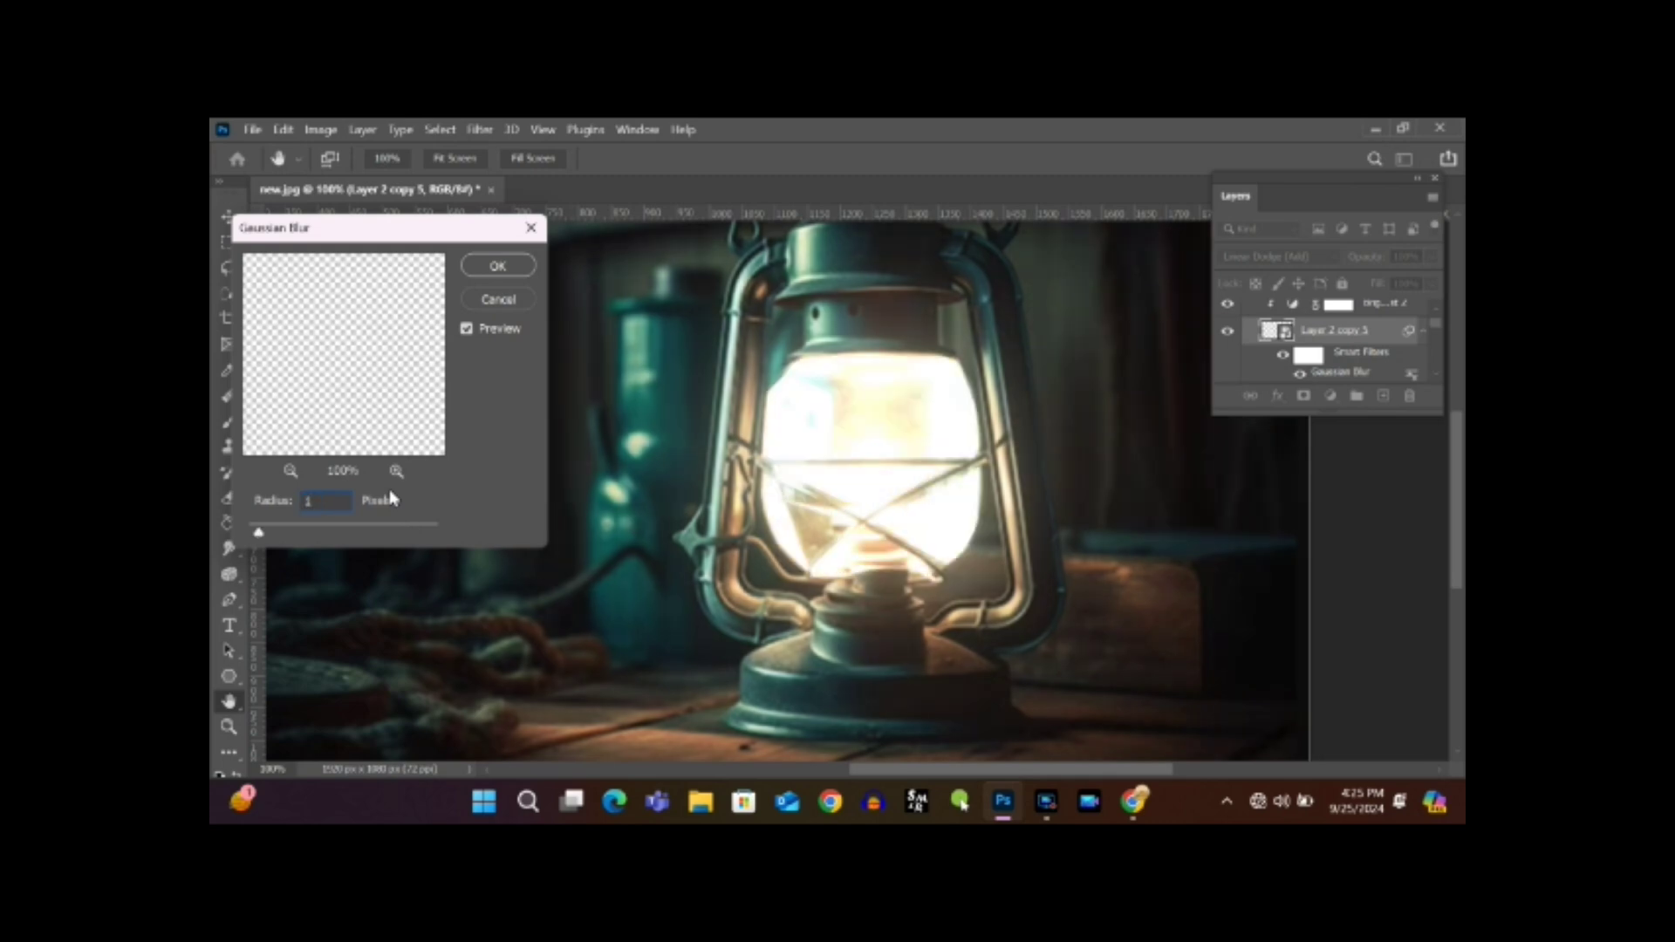
text(000)
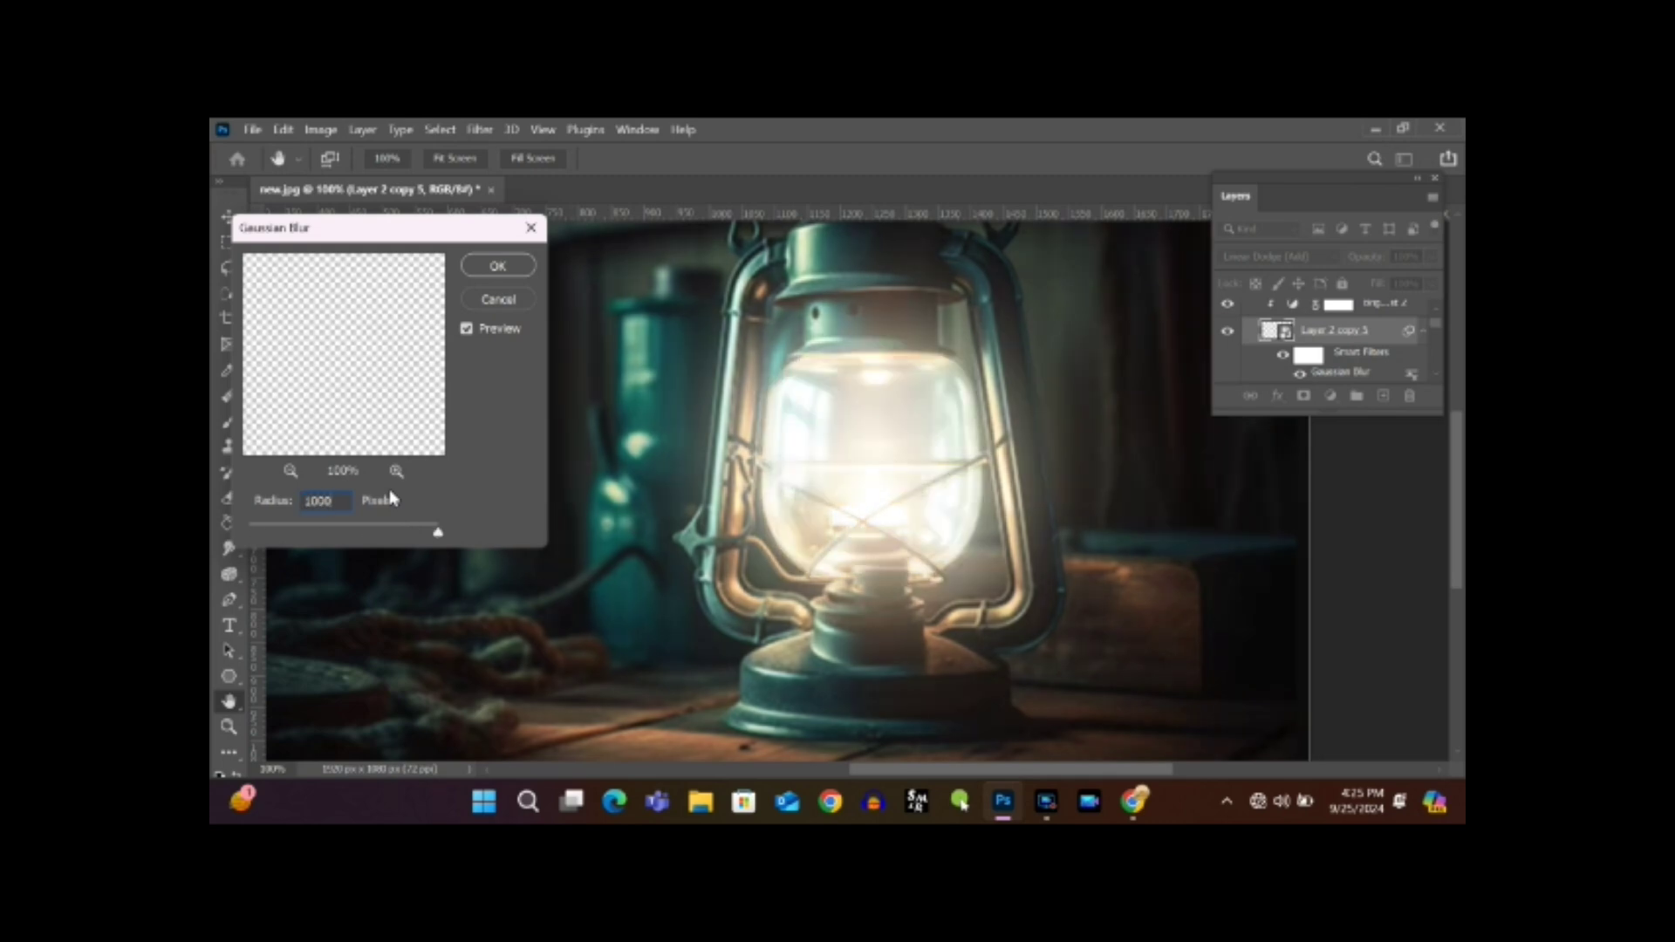
key(BackSpace)
key(BackSpace)
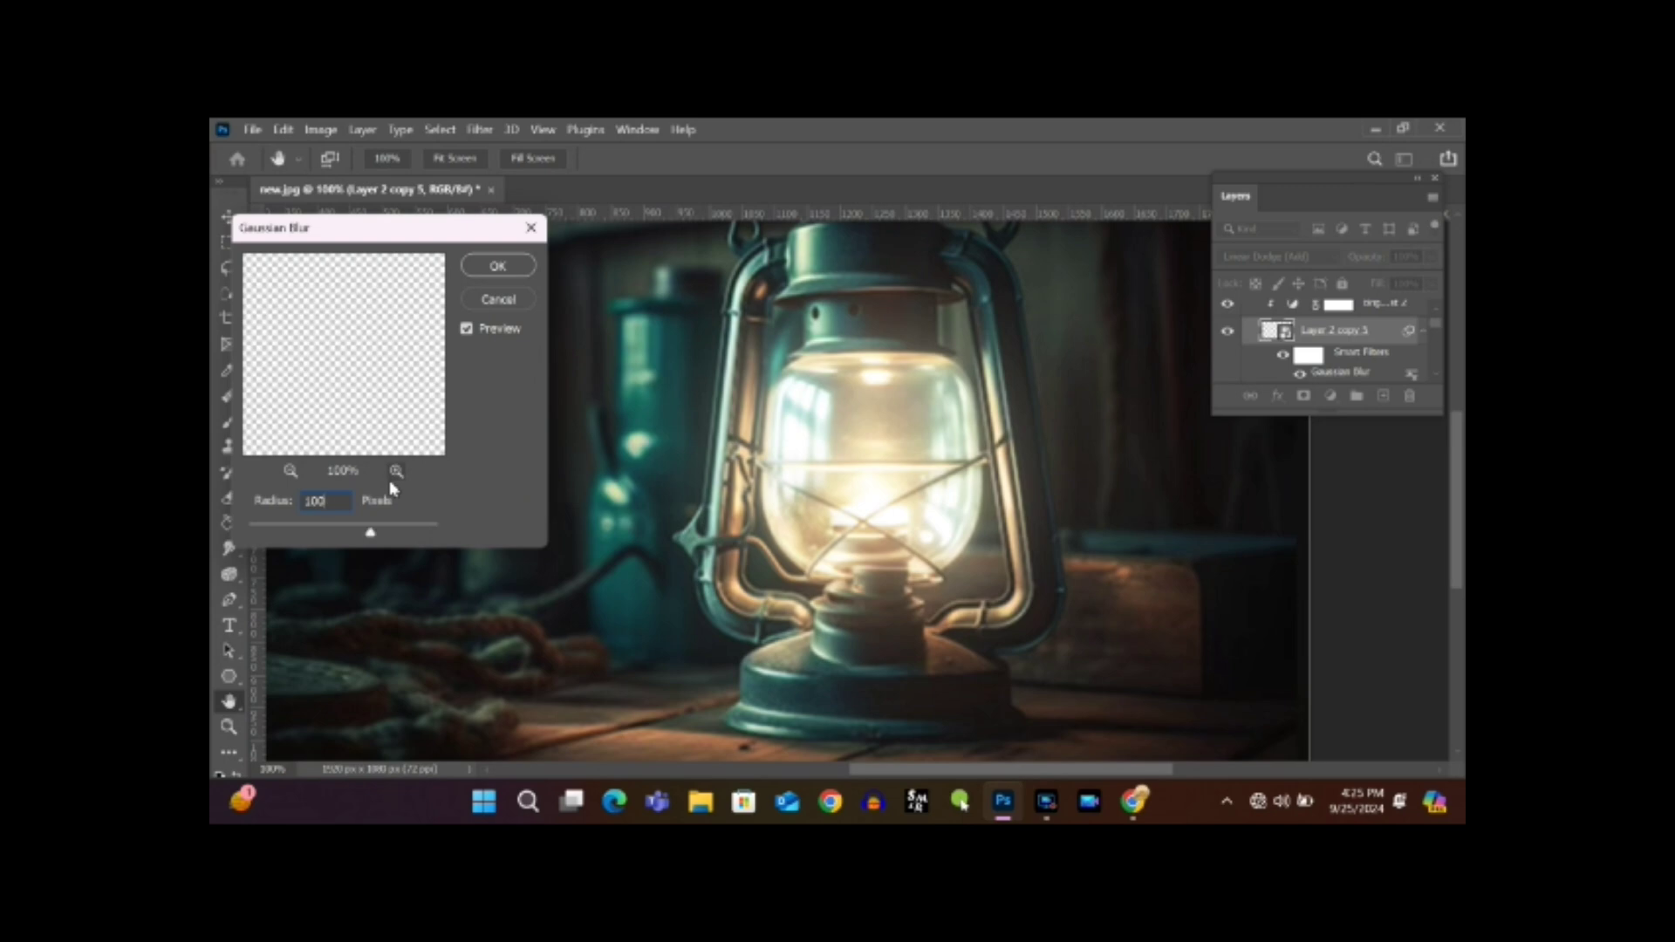
text(50)
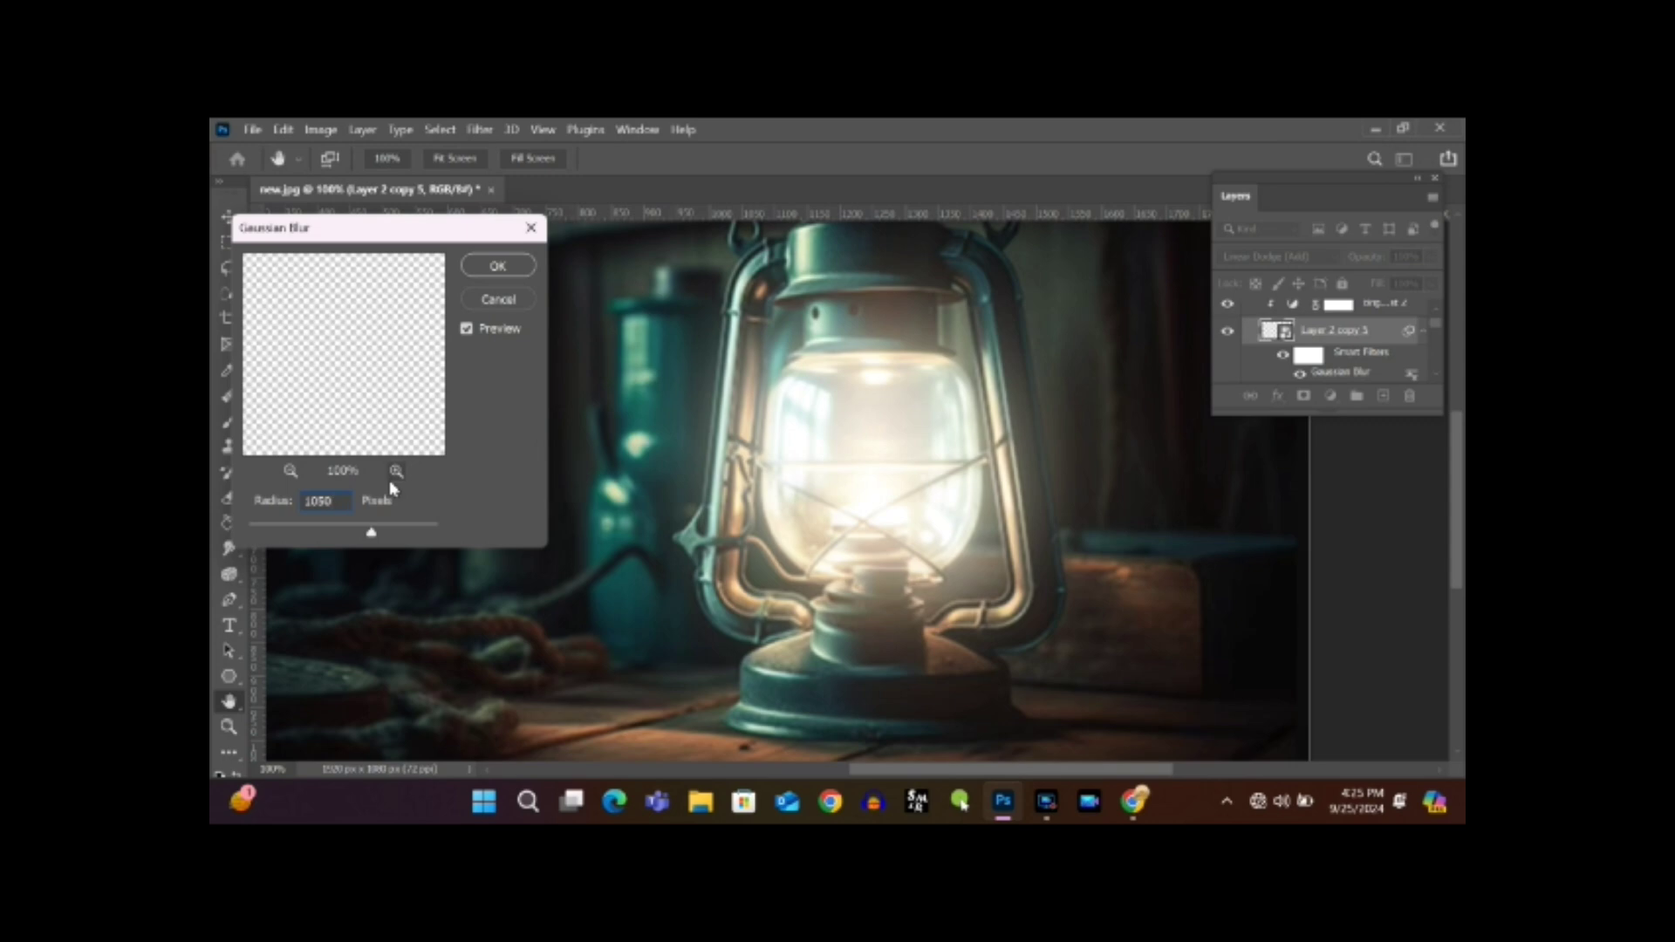
click(497, 266)
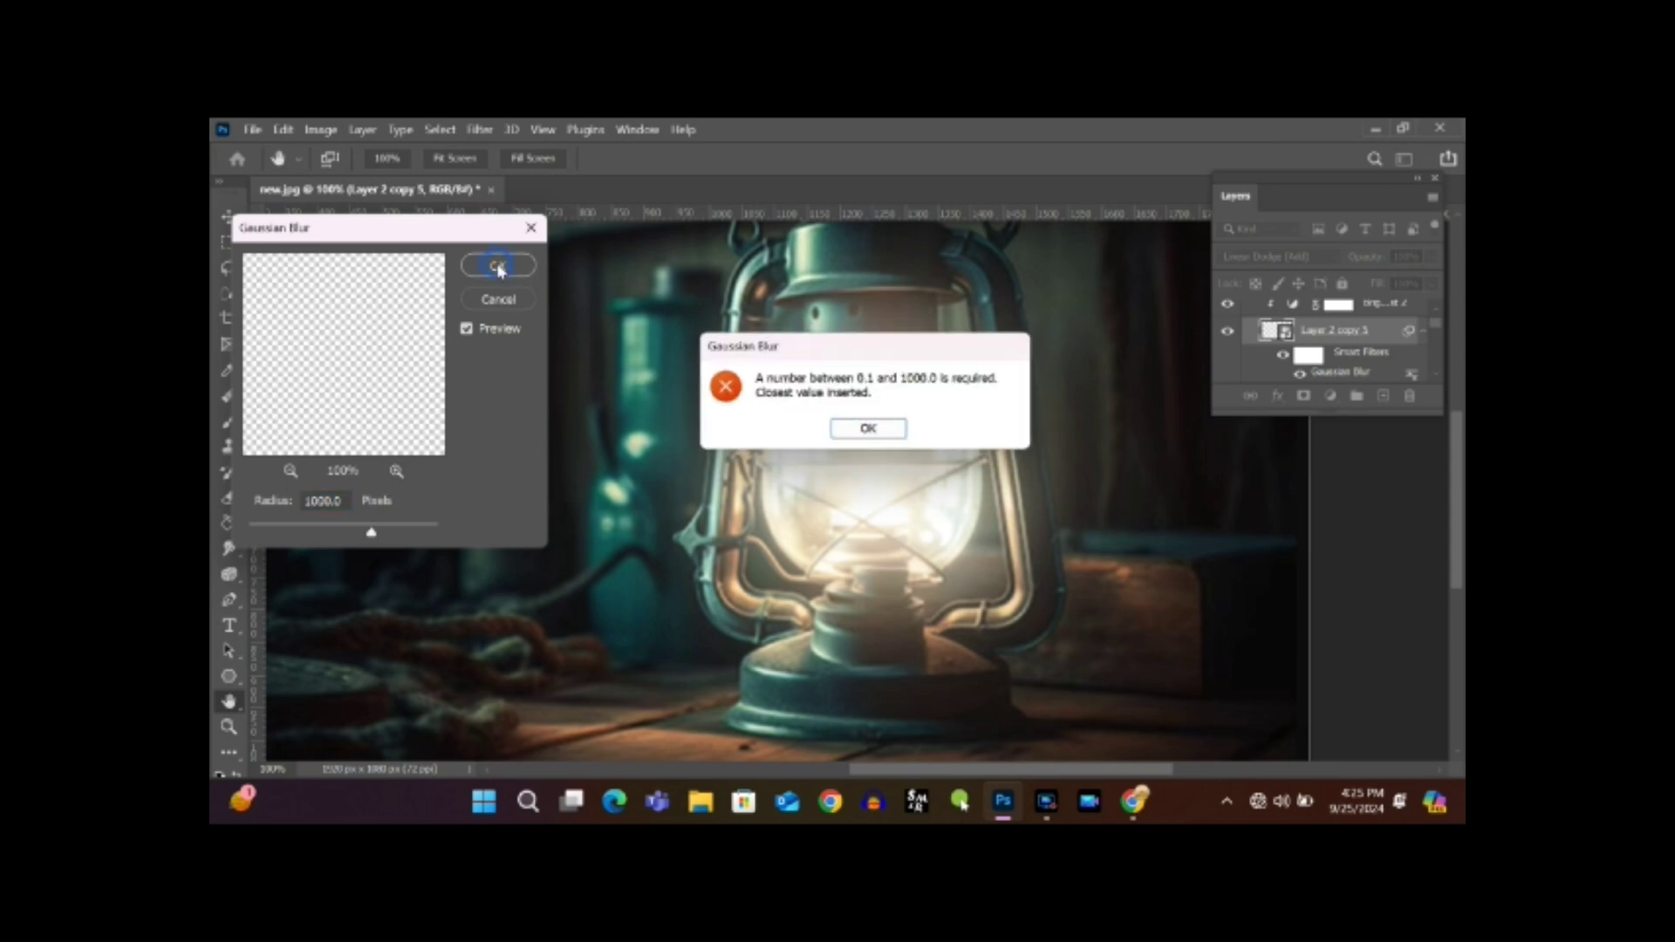
click(869, 428)
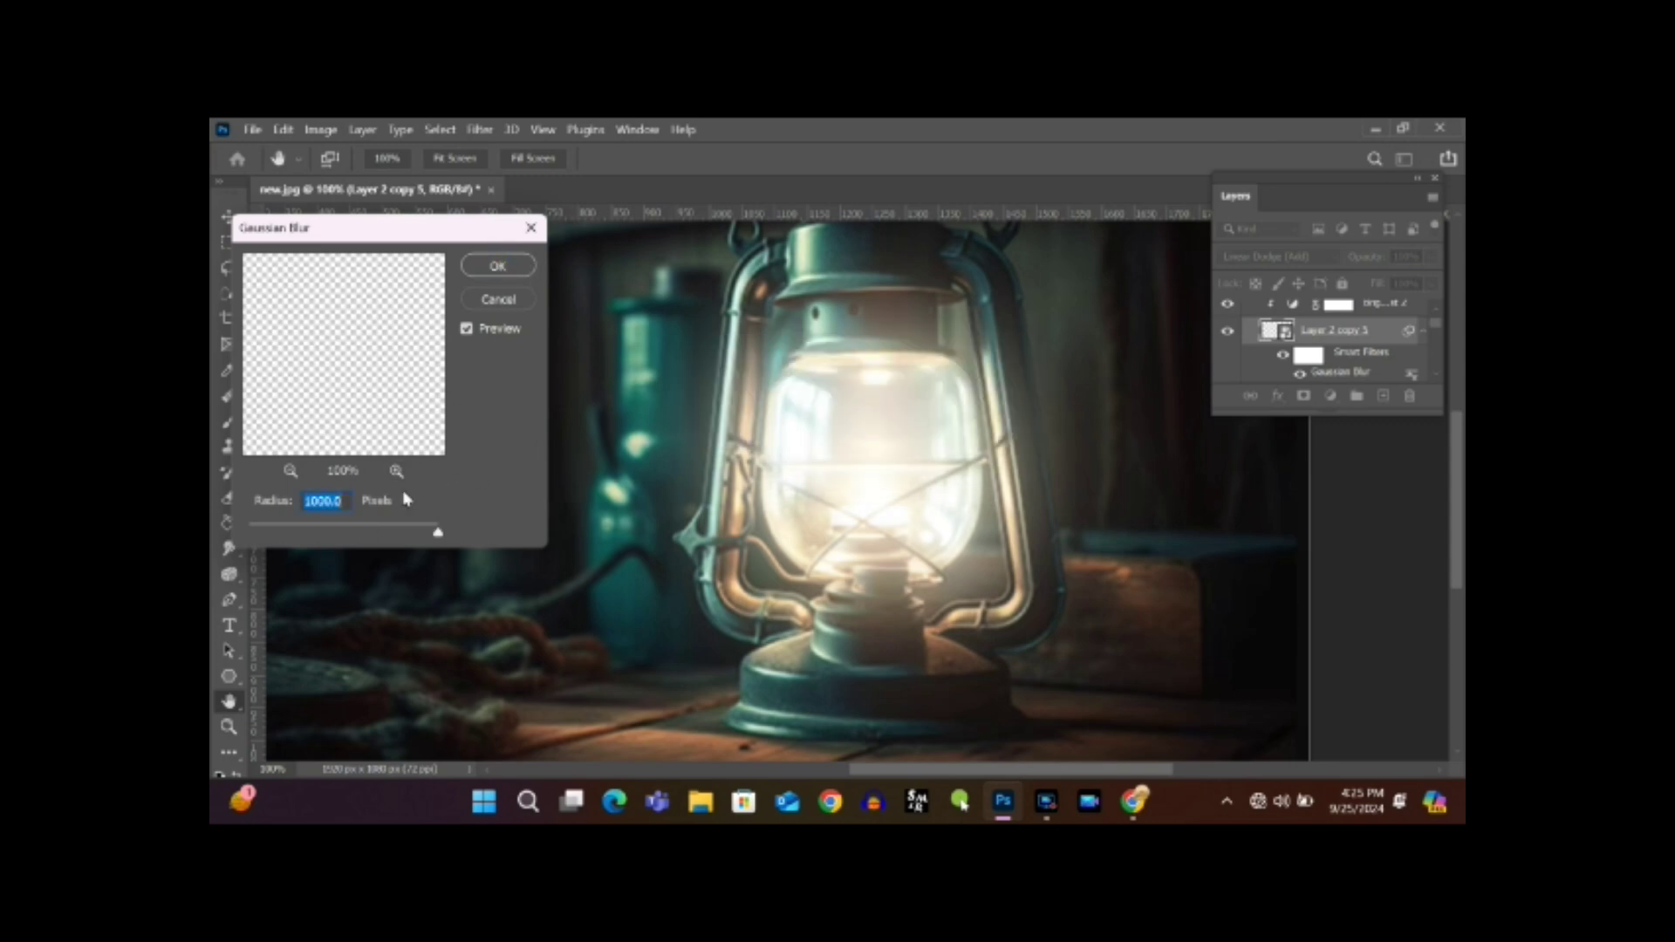
click(499, 266)
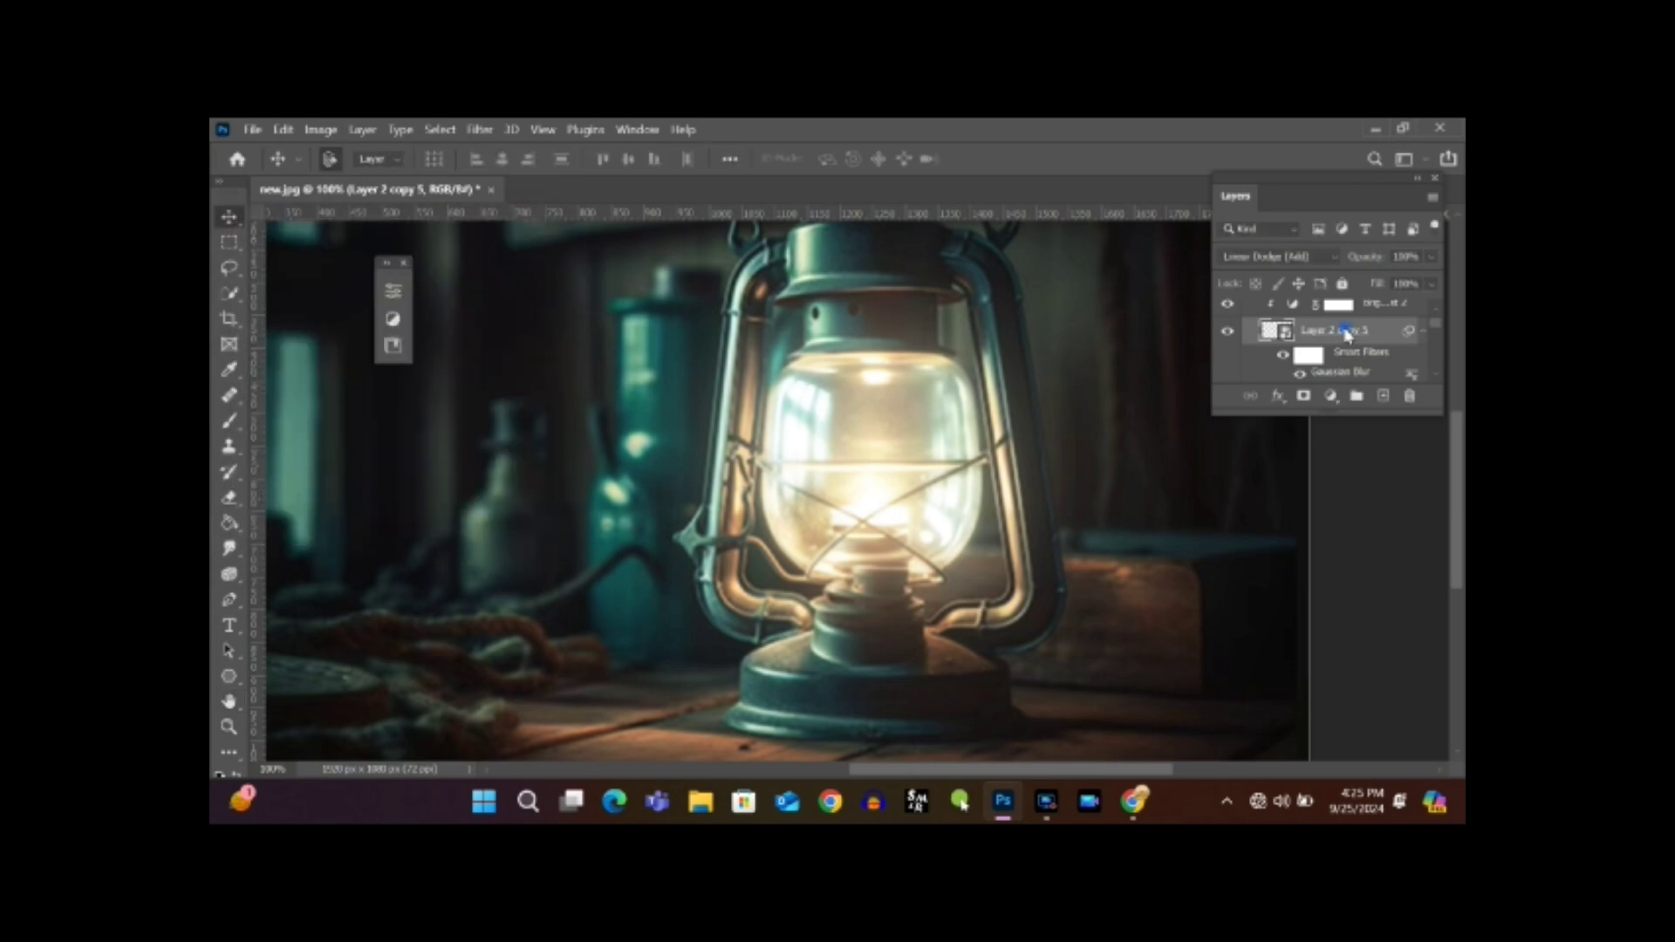
Duplicate Layer 2 copy 5 once more, keeping the new copy's Gaussian Blur radius at 1000 pixels.
click(1347, 332)
key(ctrl+j)
double_click(1335, 372)
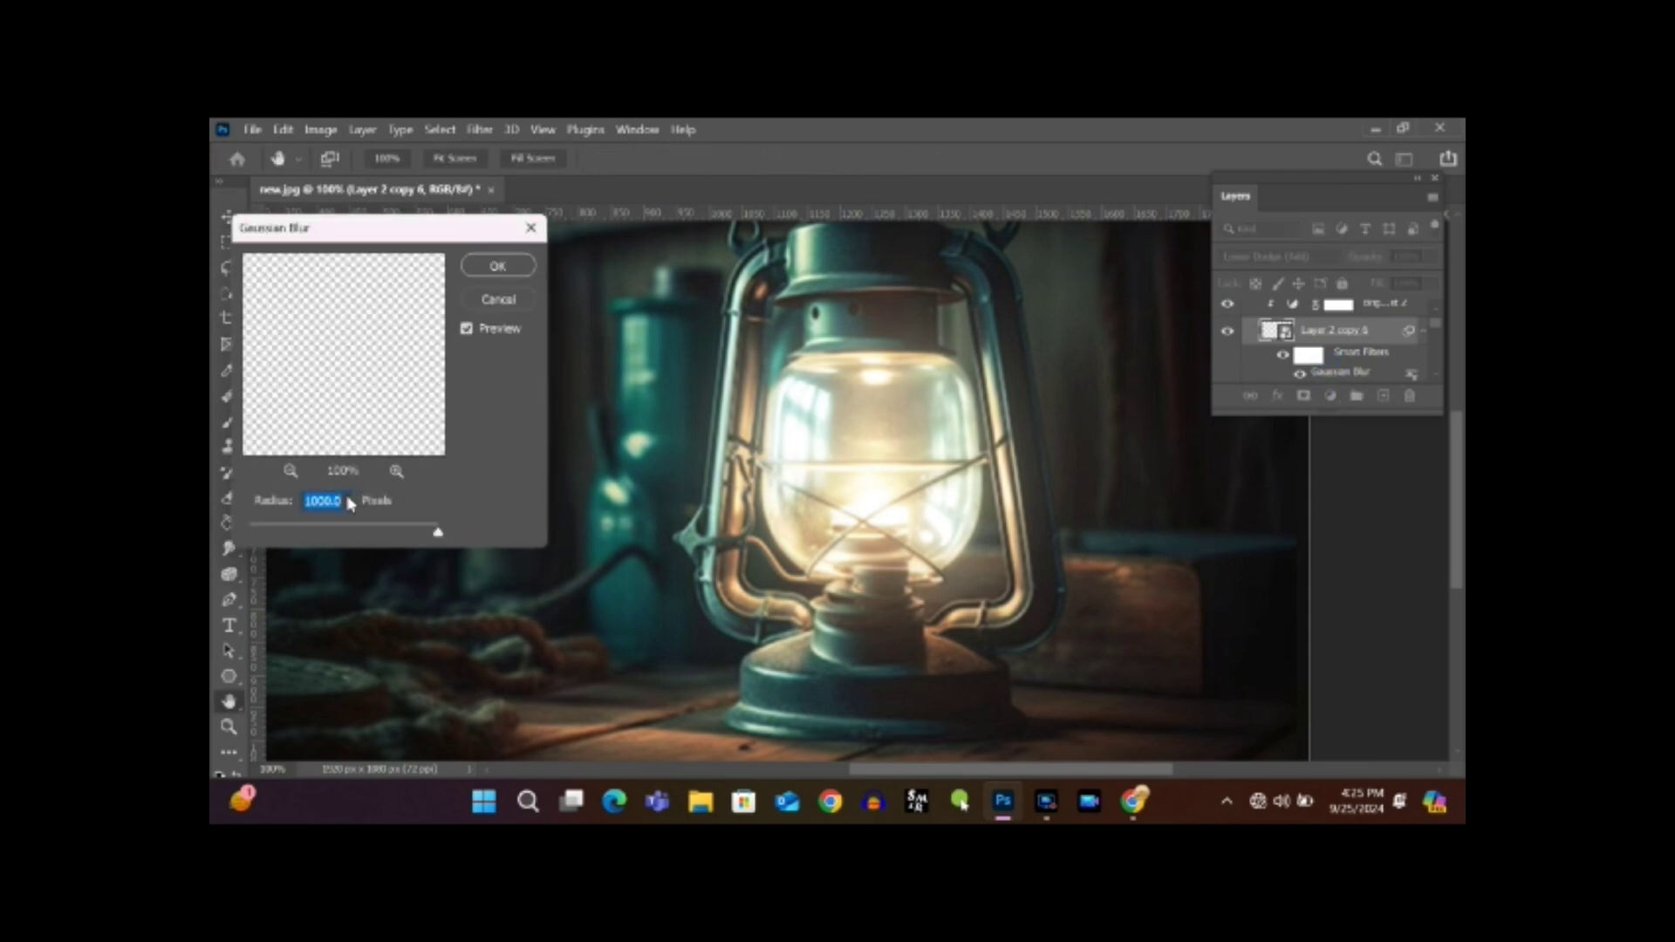
click(509, 267)
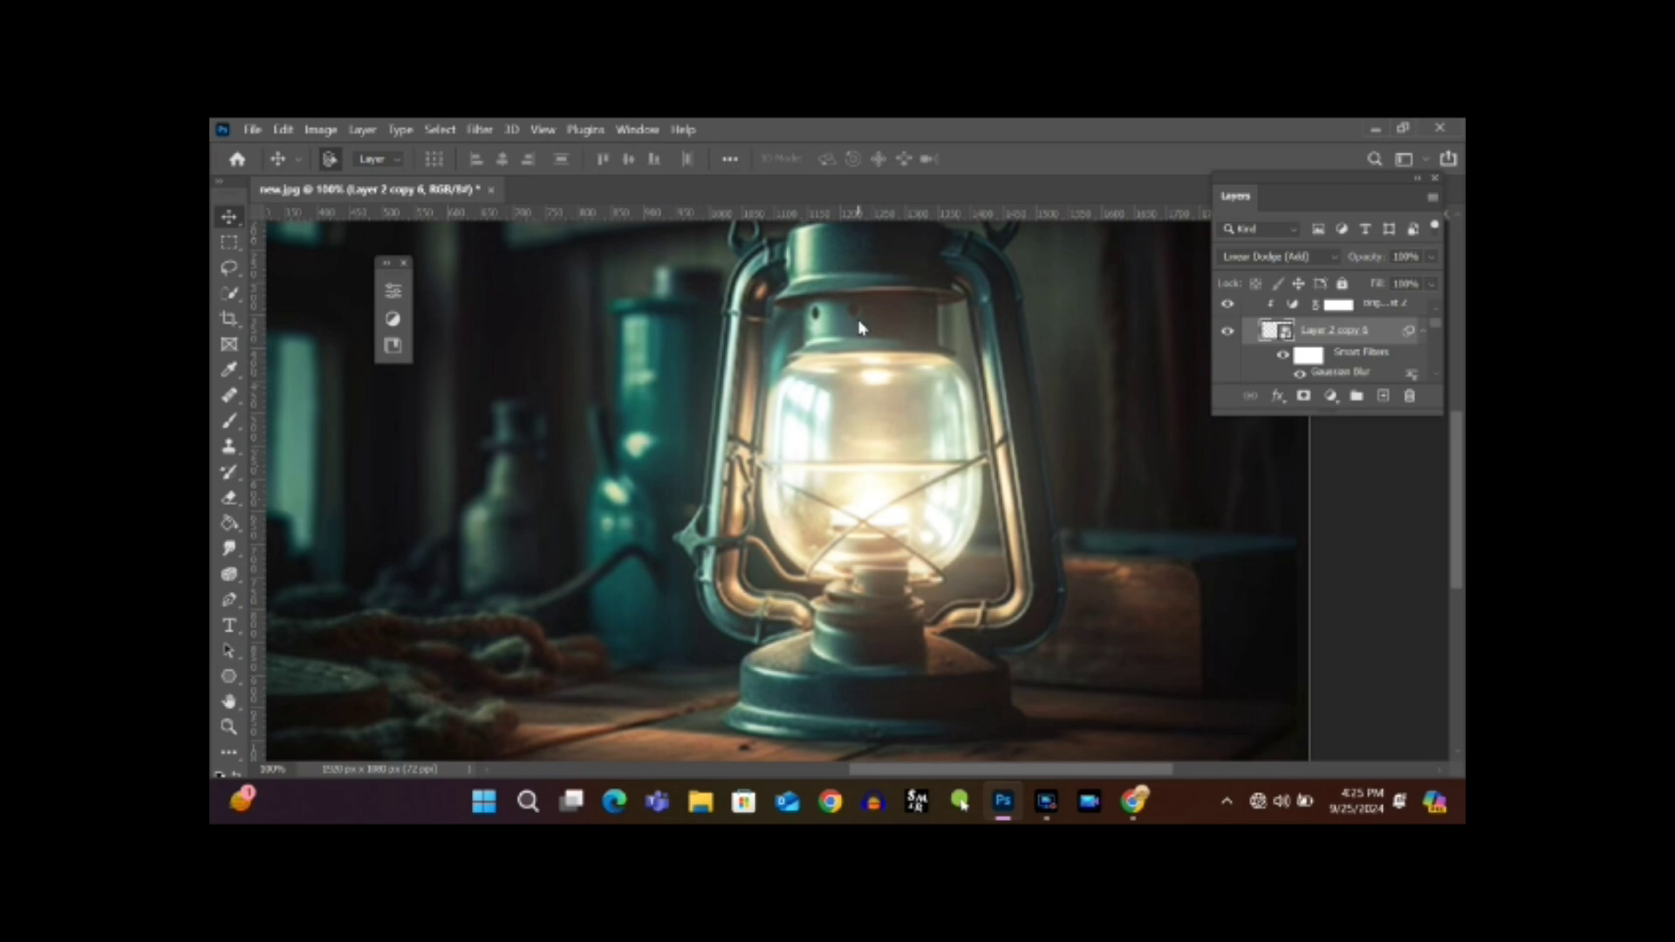
Collapse Group 1 and switch its visibility off and on to compare the glow.
scroll(1388, 341, up, 1)
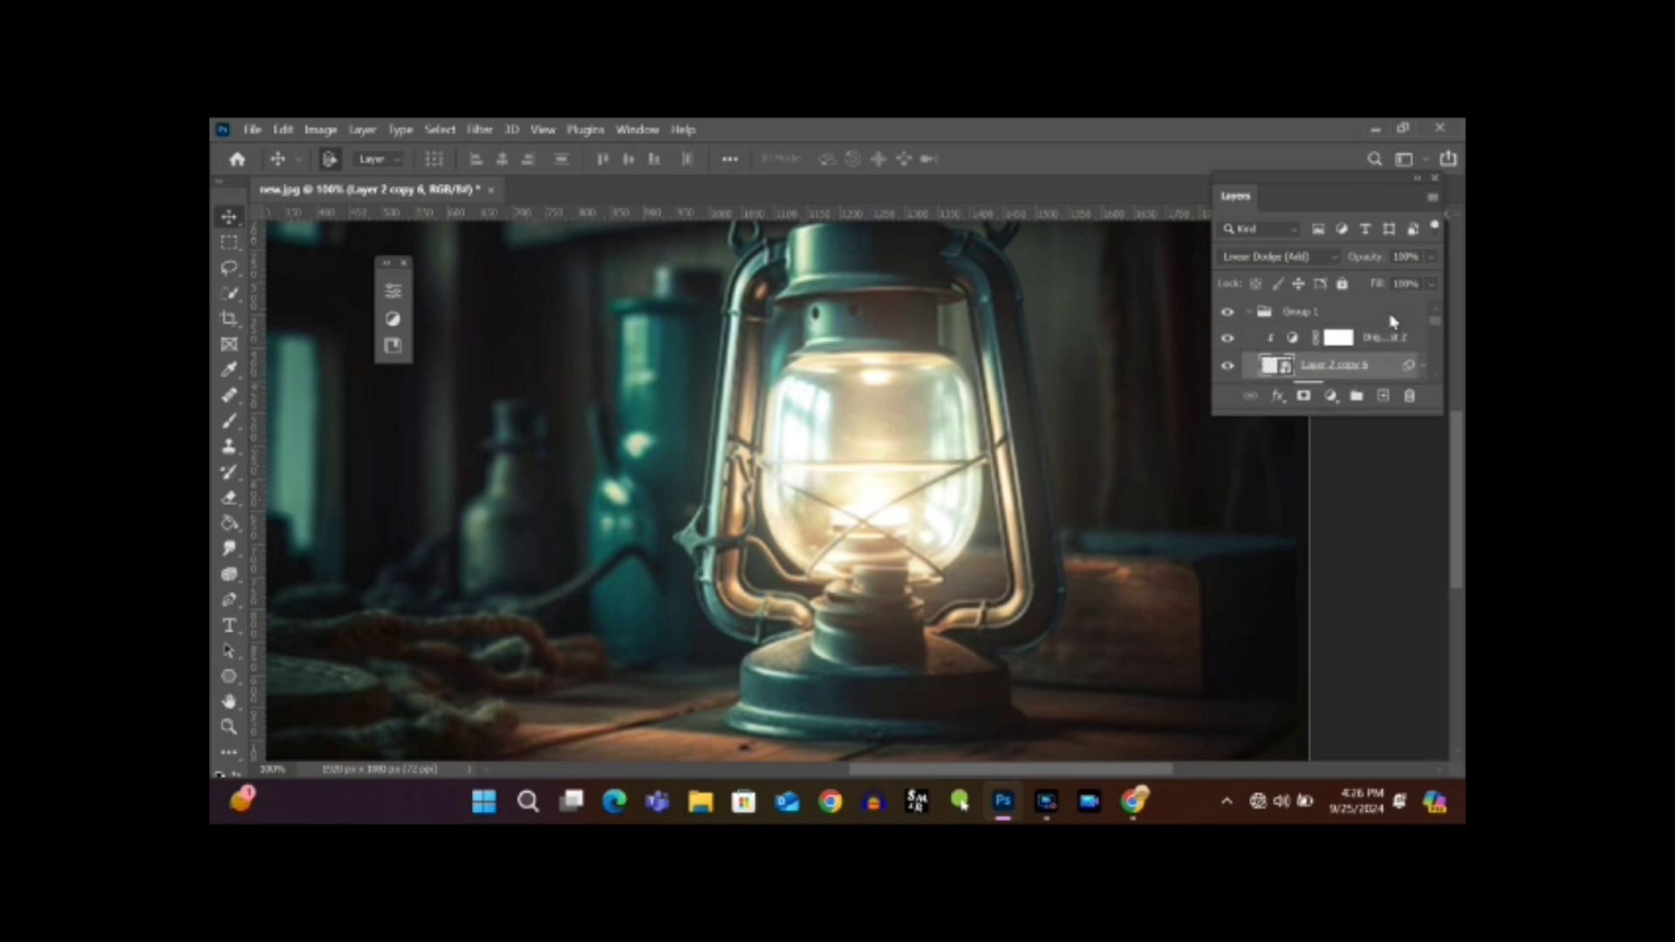
click(1254, 316)
click(1230, 313)
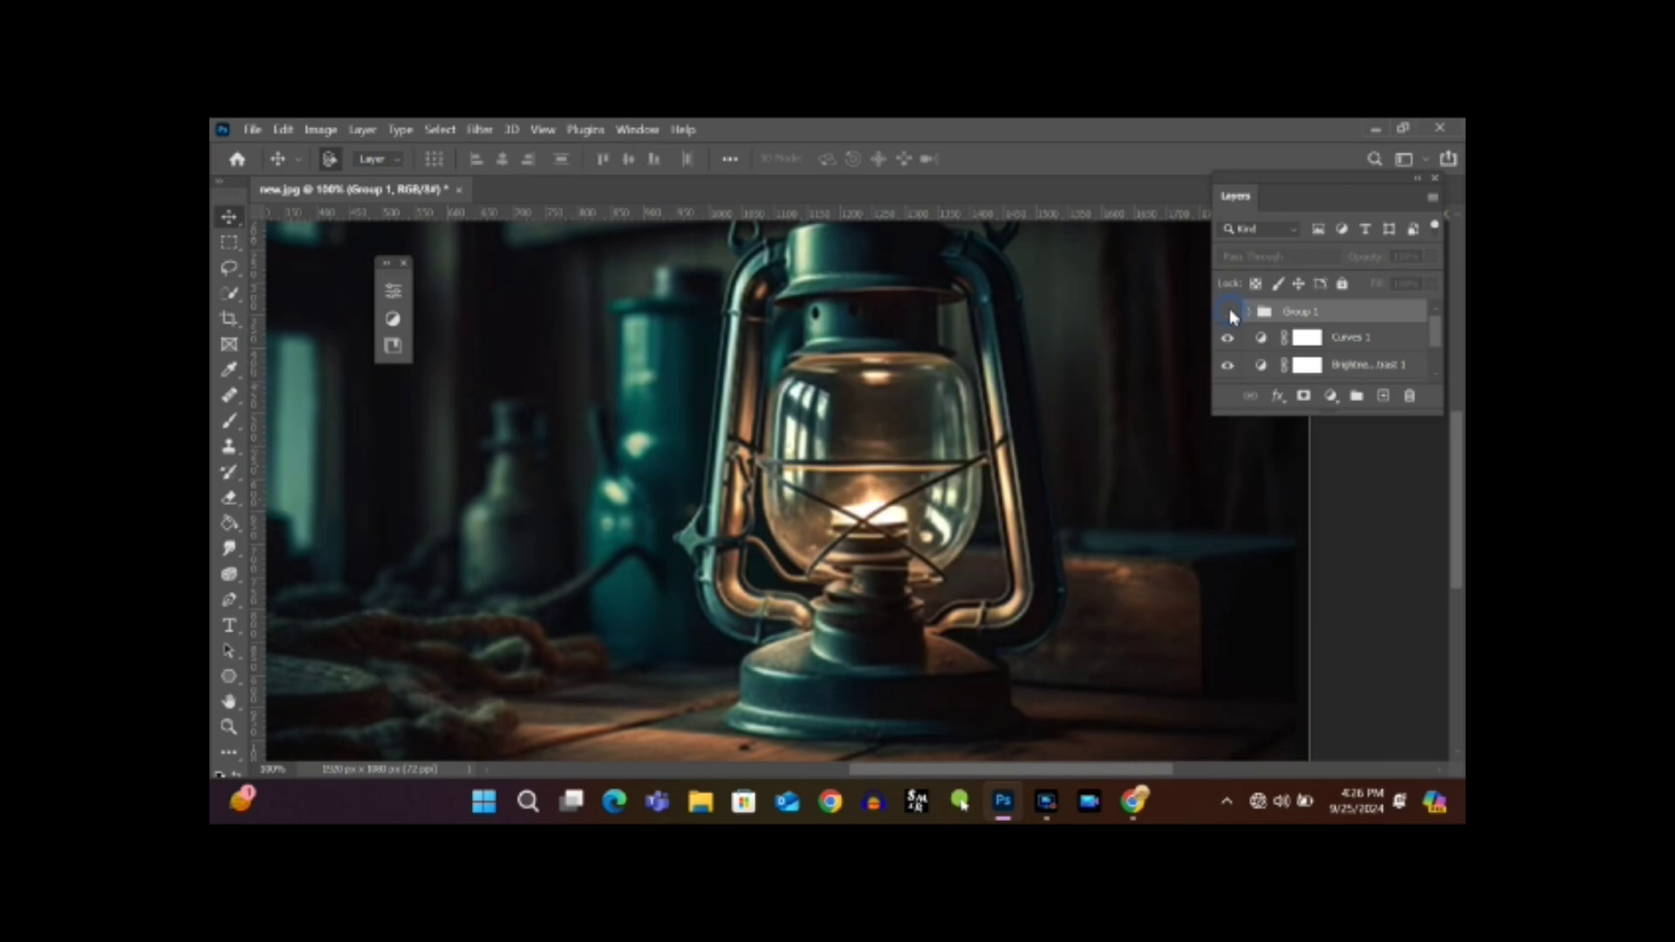
click(1229, 313)
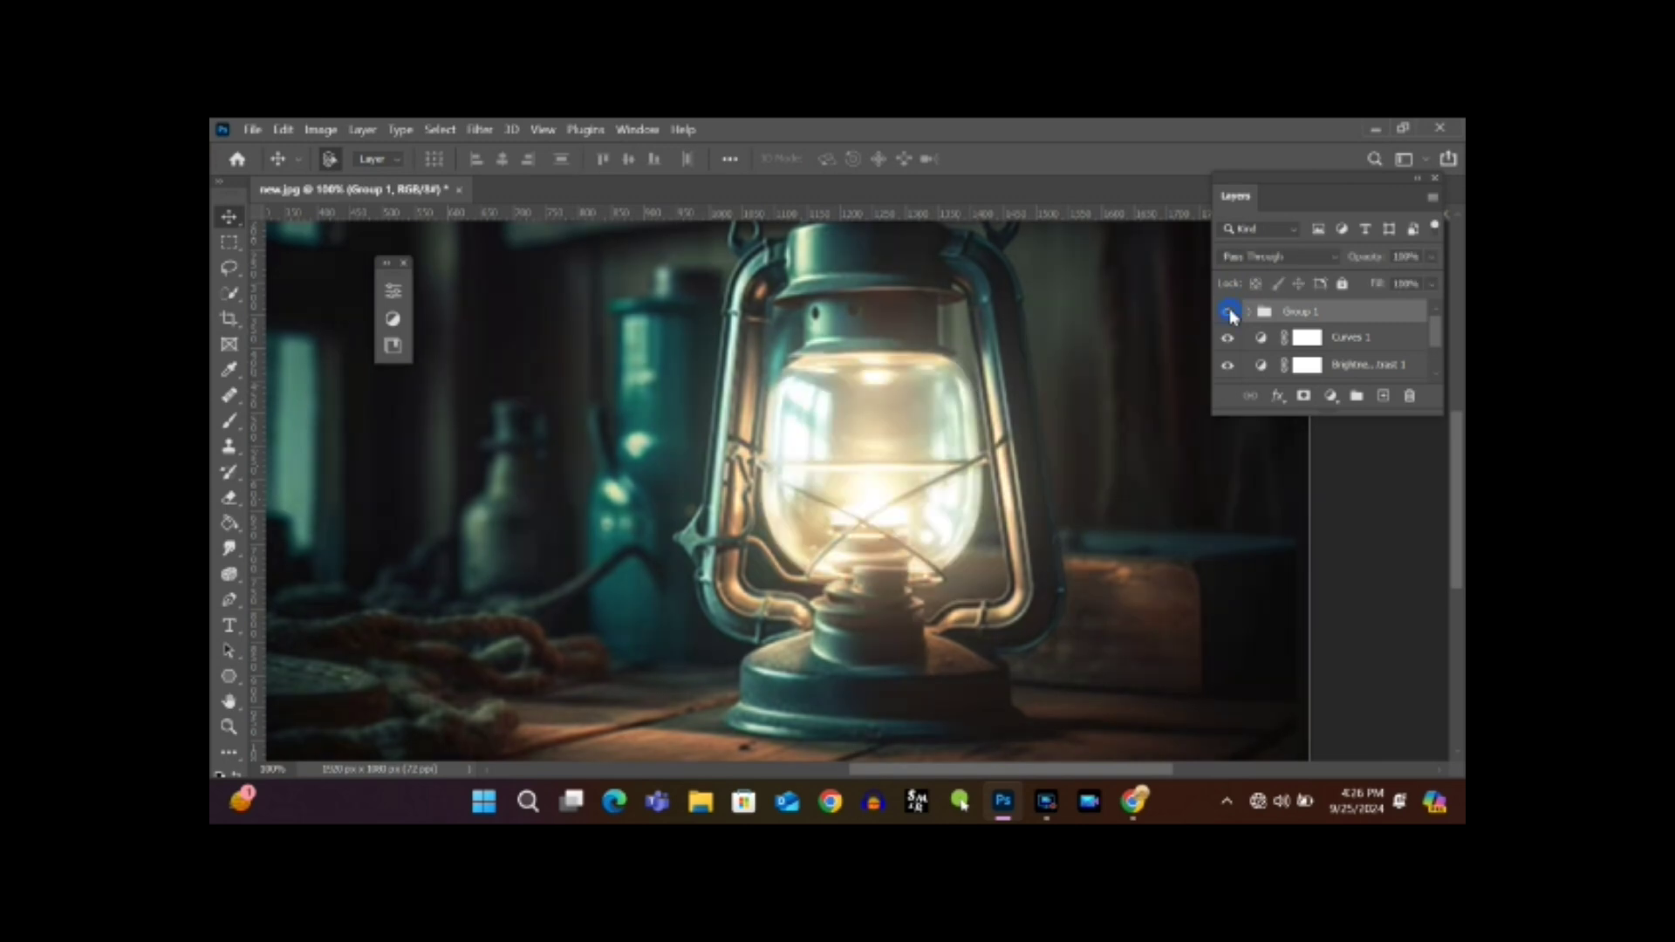
Add a Hue/Saturation adjustment clipped to Group 1, raising the saturation and shifting the hue to turn the lantern's glow green.
click(1335, 399)
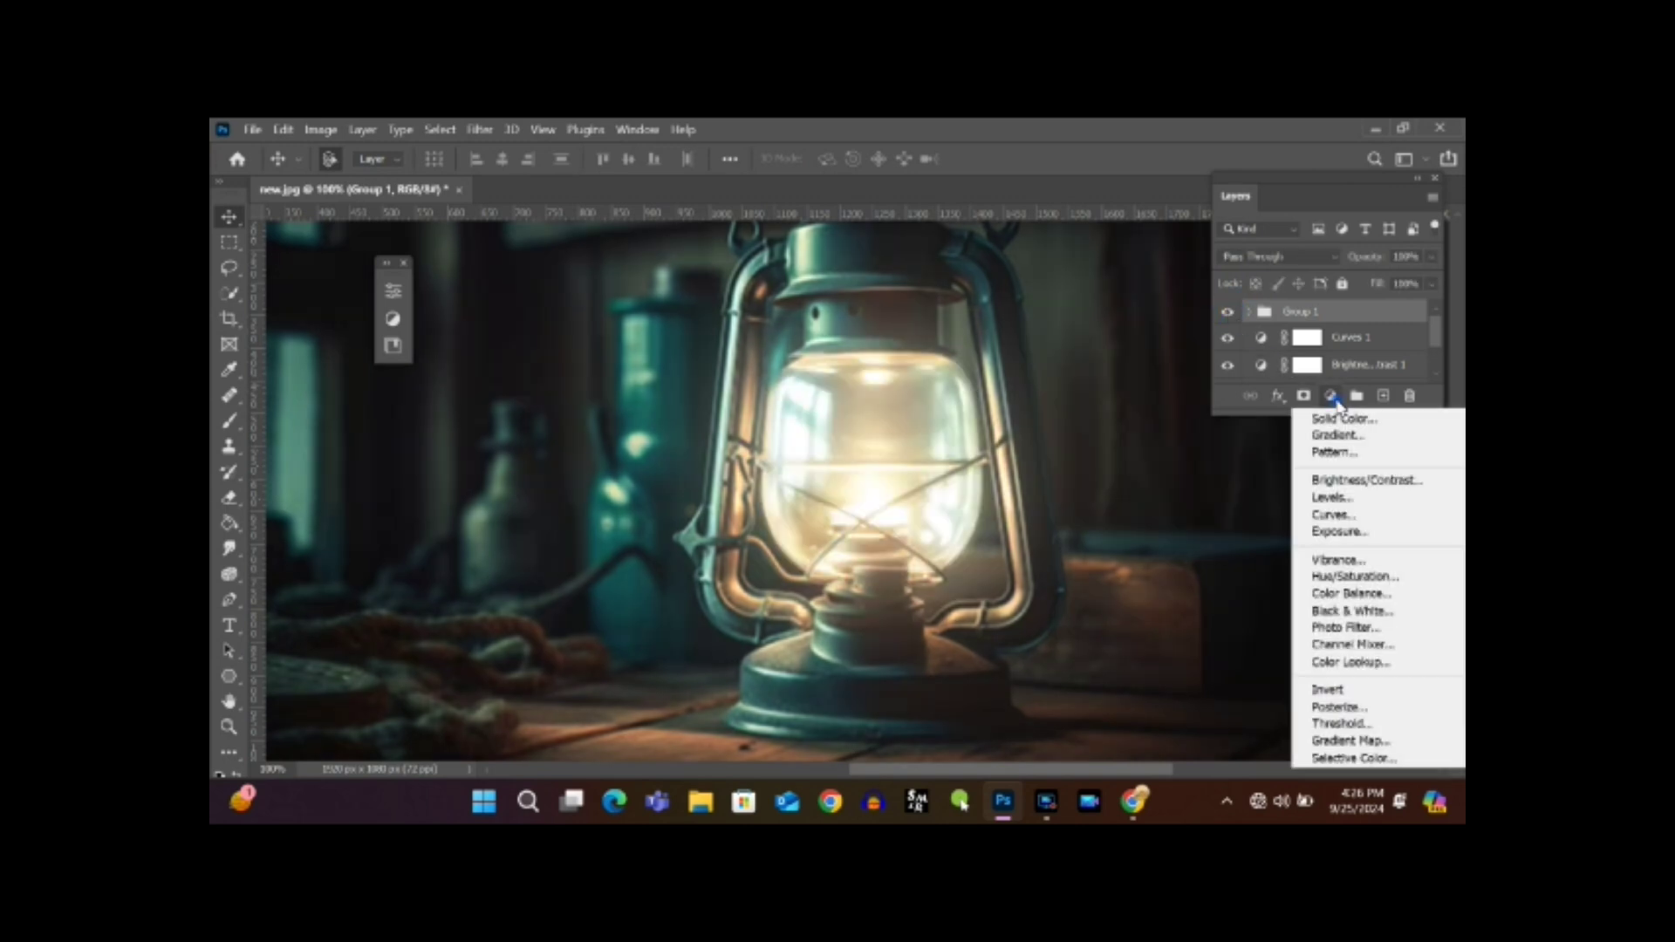
click(1351, 576)
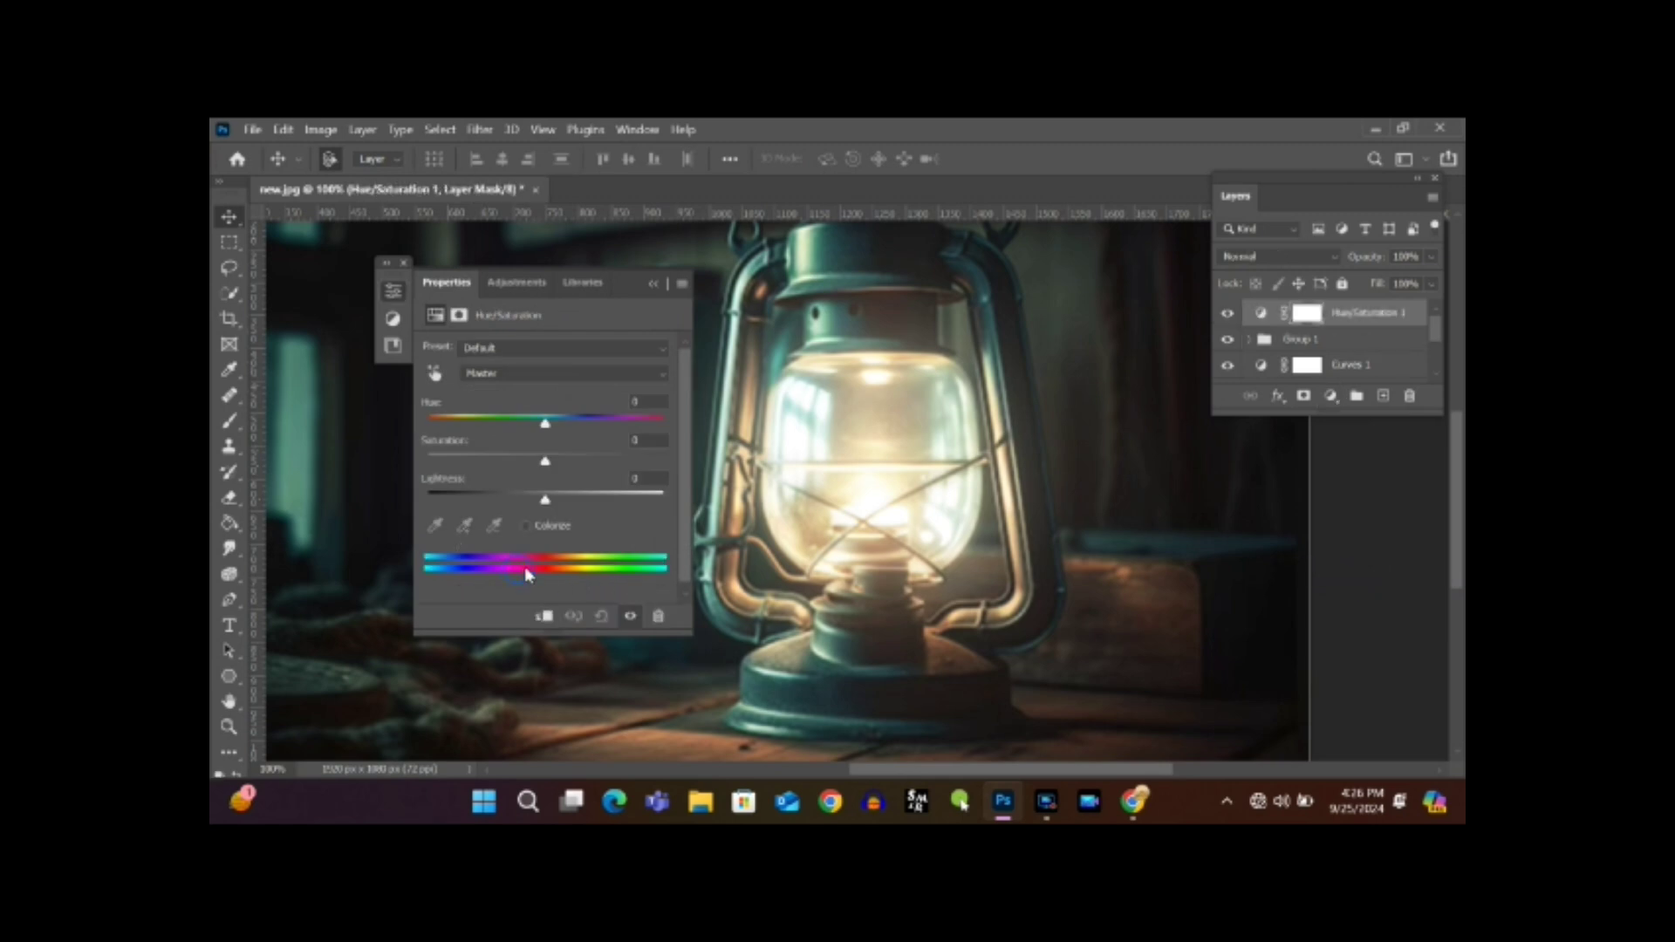
mouse_move(544, 460)
mouse_down()
mouse_move(628, 467)
mouse_move(571, 462)
mouse_move(560, 452)
mouse_move(581, 427)
mouse_move(494, 420)
mouse_move(583, 426)
mouse_move(536, 429)
mouse_up()
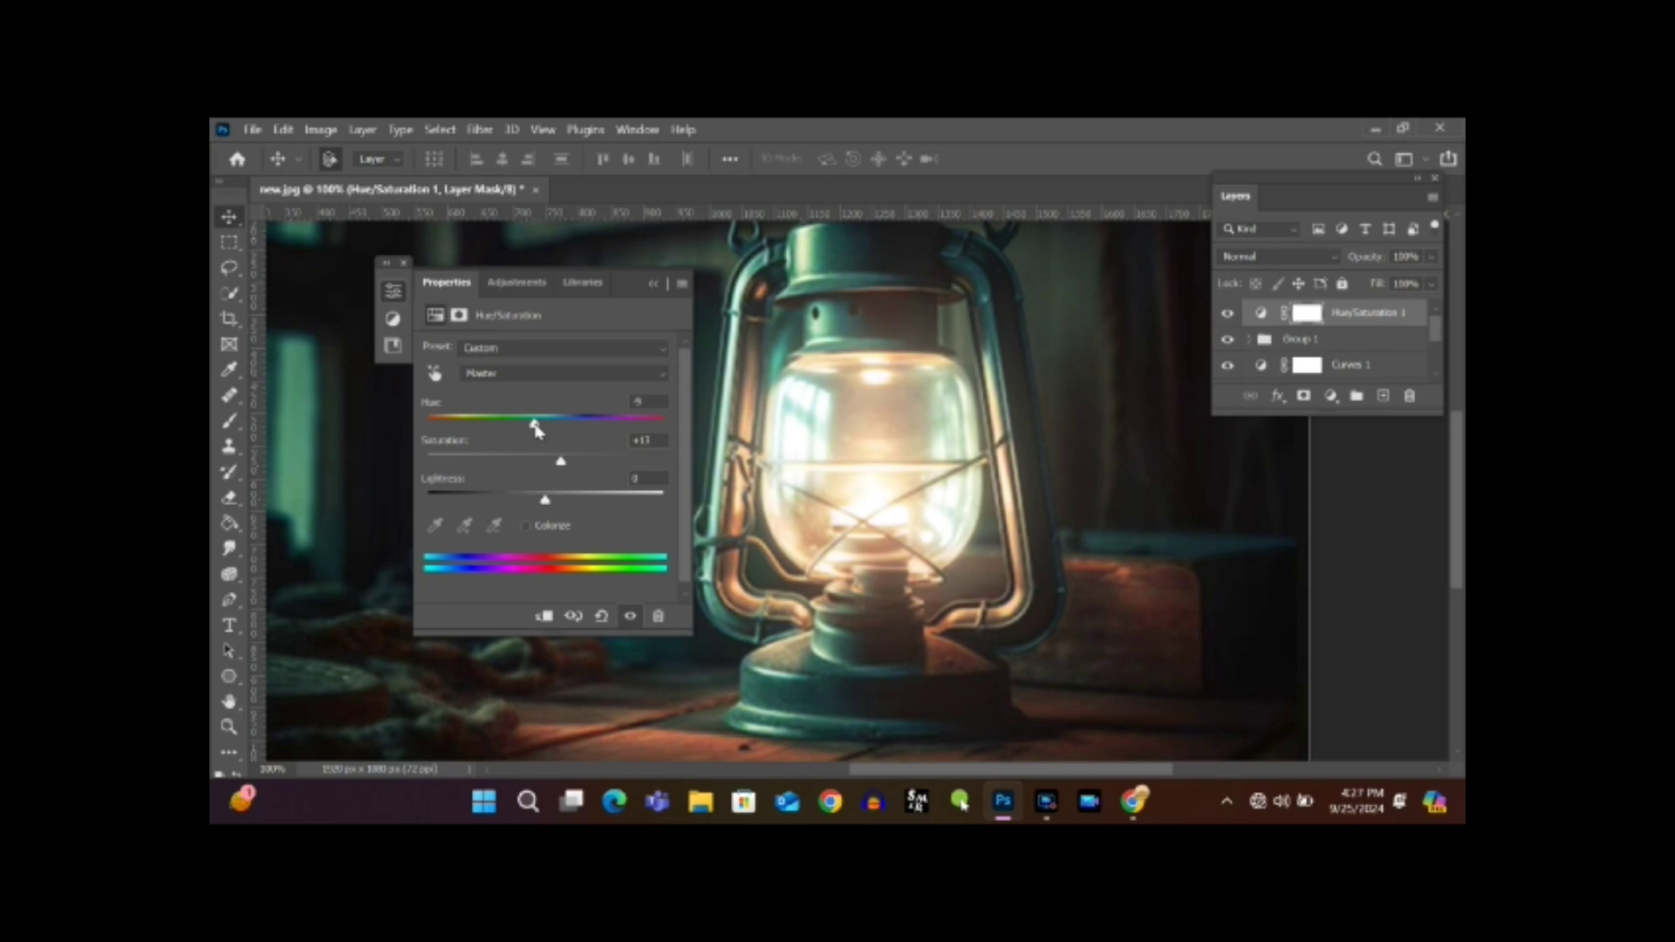
click(544, 616)
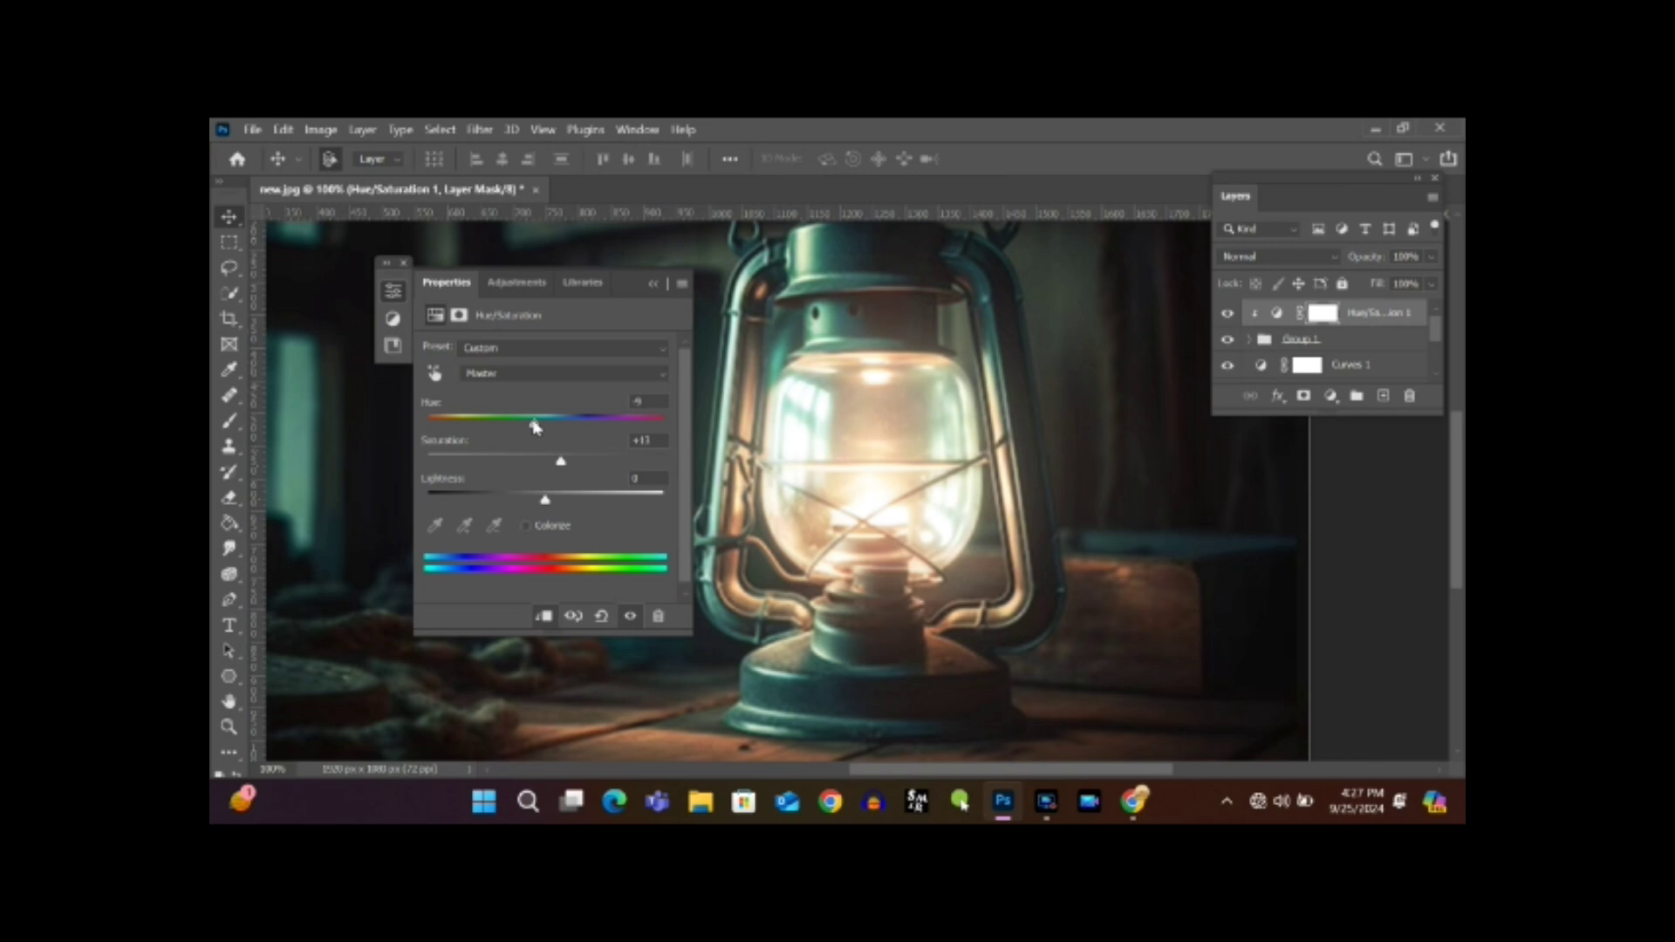
drag(536, 426, 627, 465)
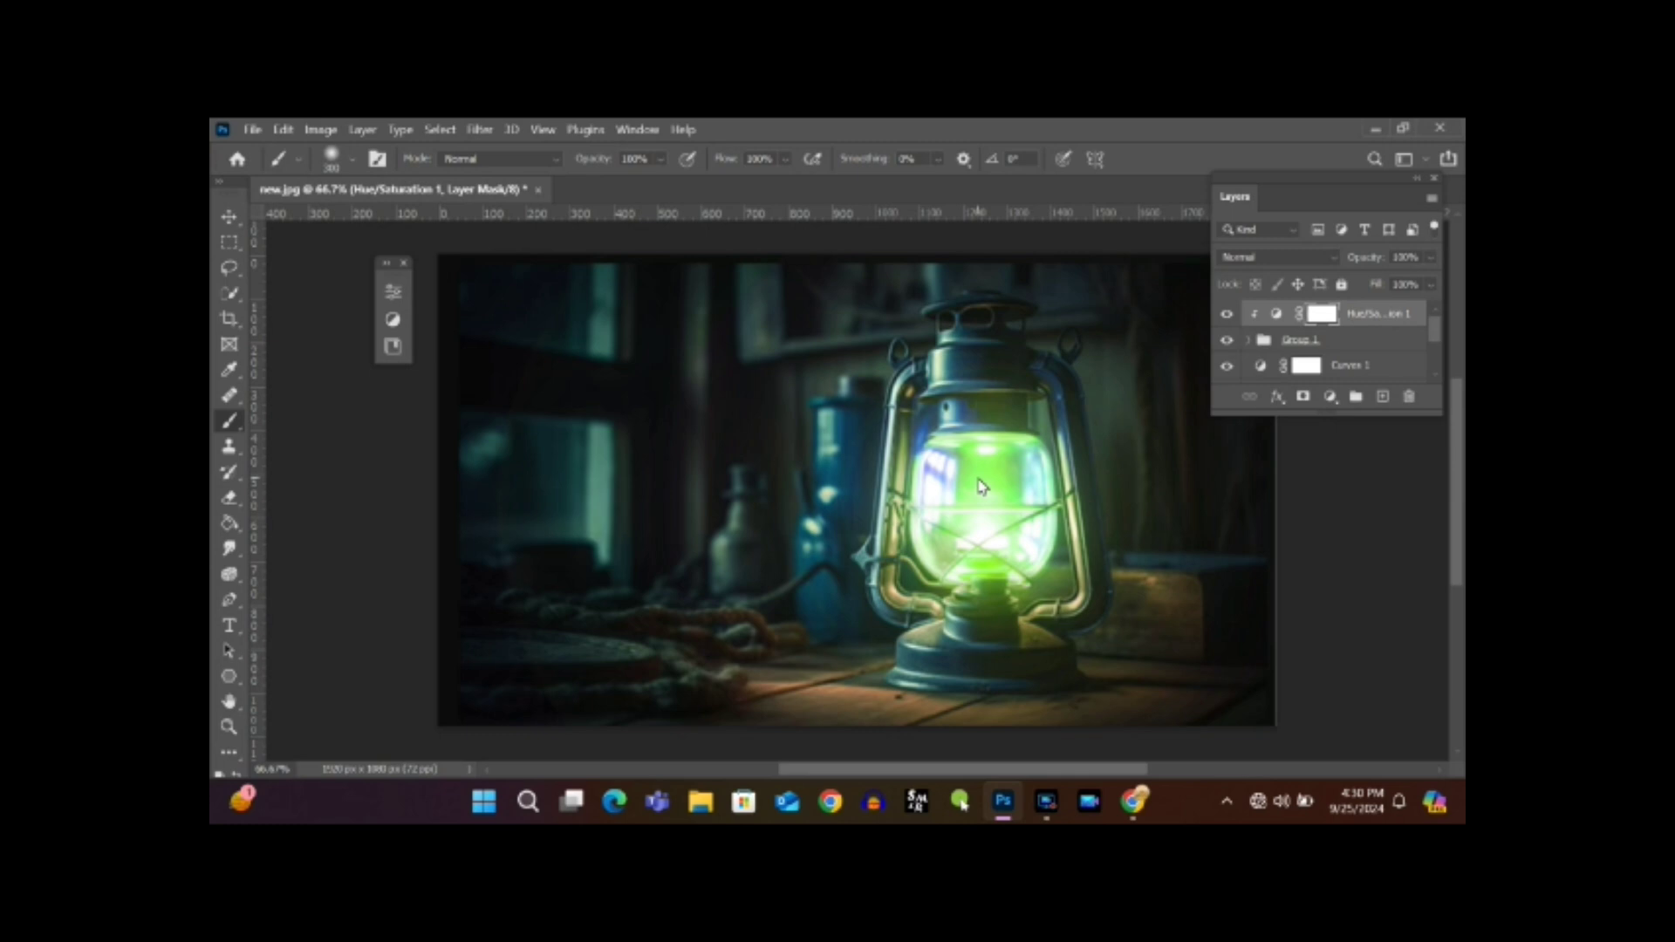
Create a new layer above the Hue/Saturation adjustment and reduce the brush size to 125.
click(1384, 398)
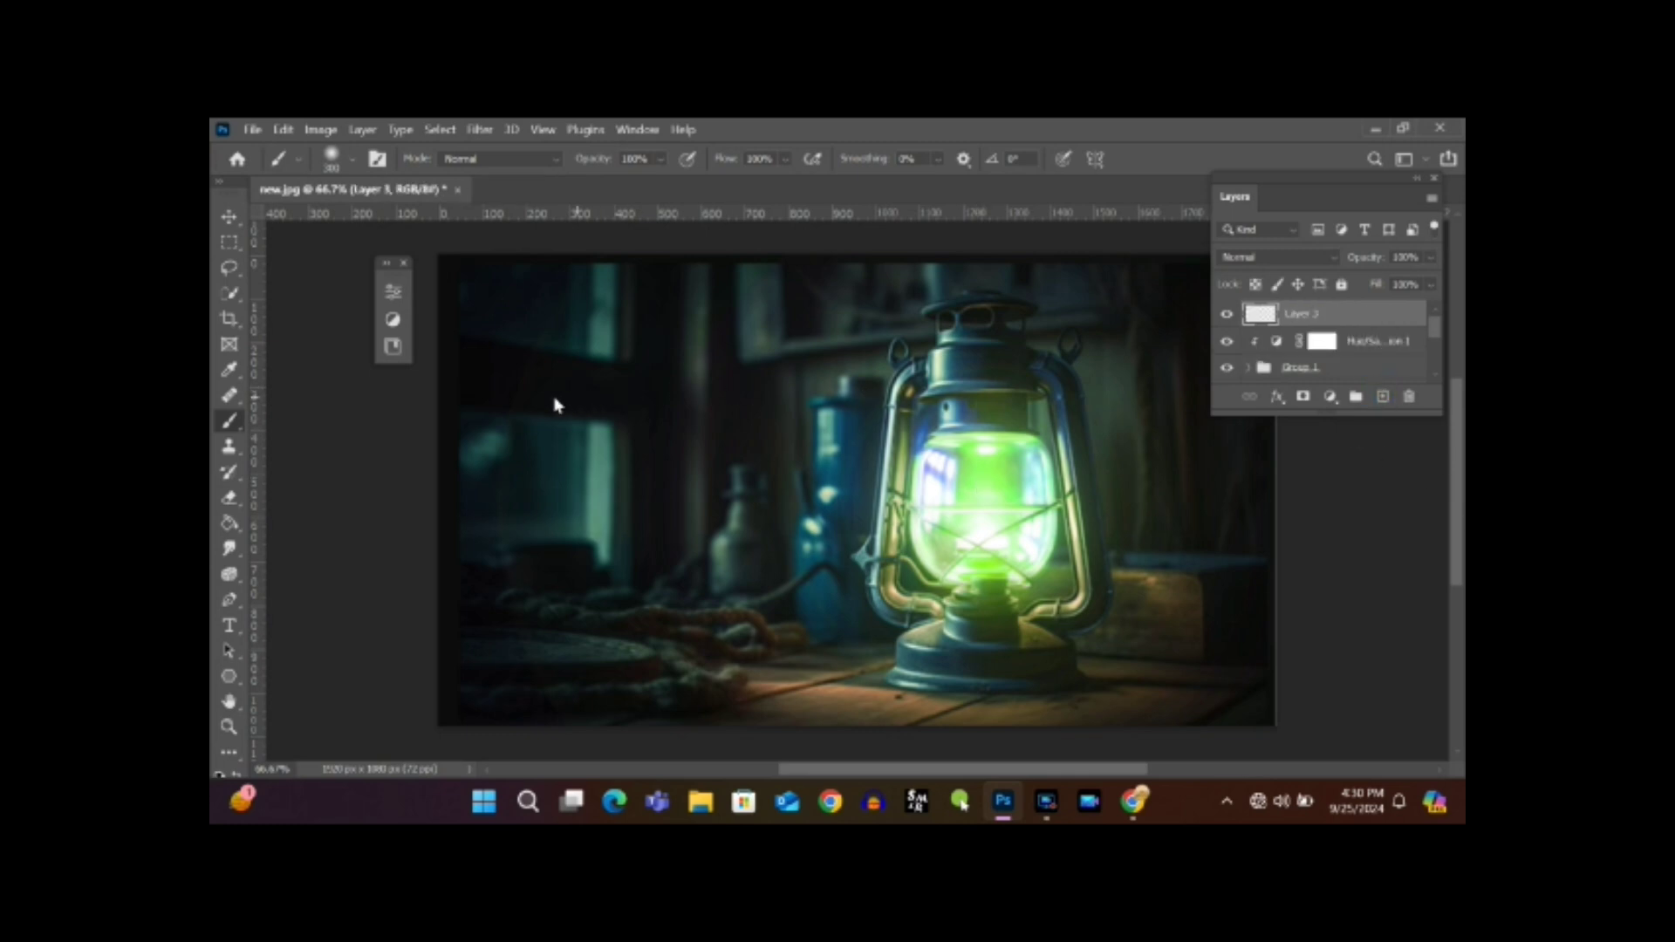
key(bracketleft)
key(bracketleft)
key(bracketleft)
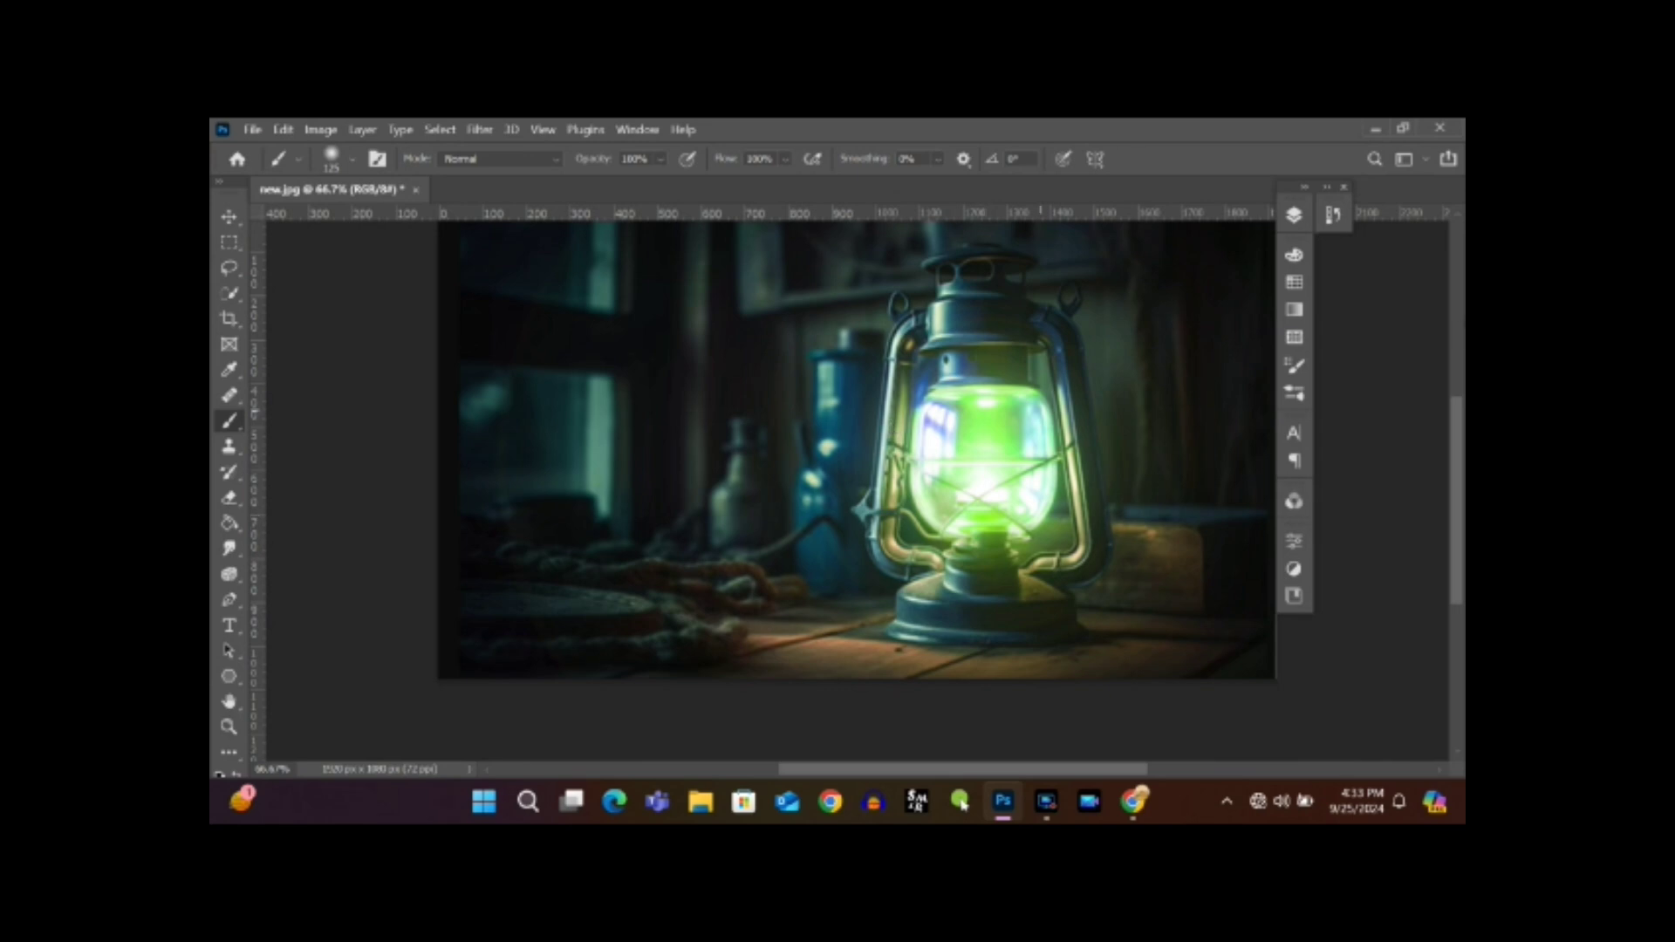
Set the foreground colour to a bright light green for painting the glow.
click(1294, 255)
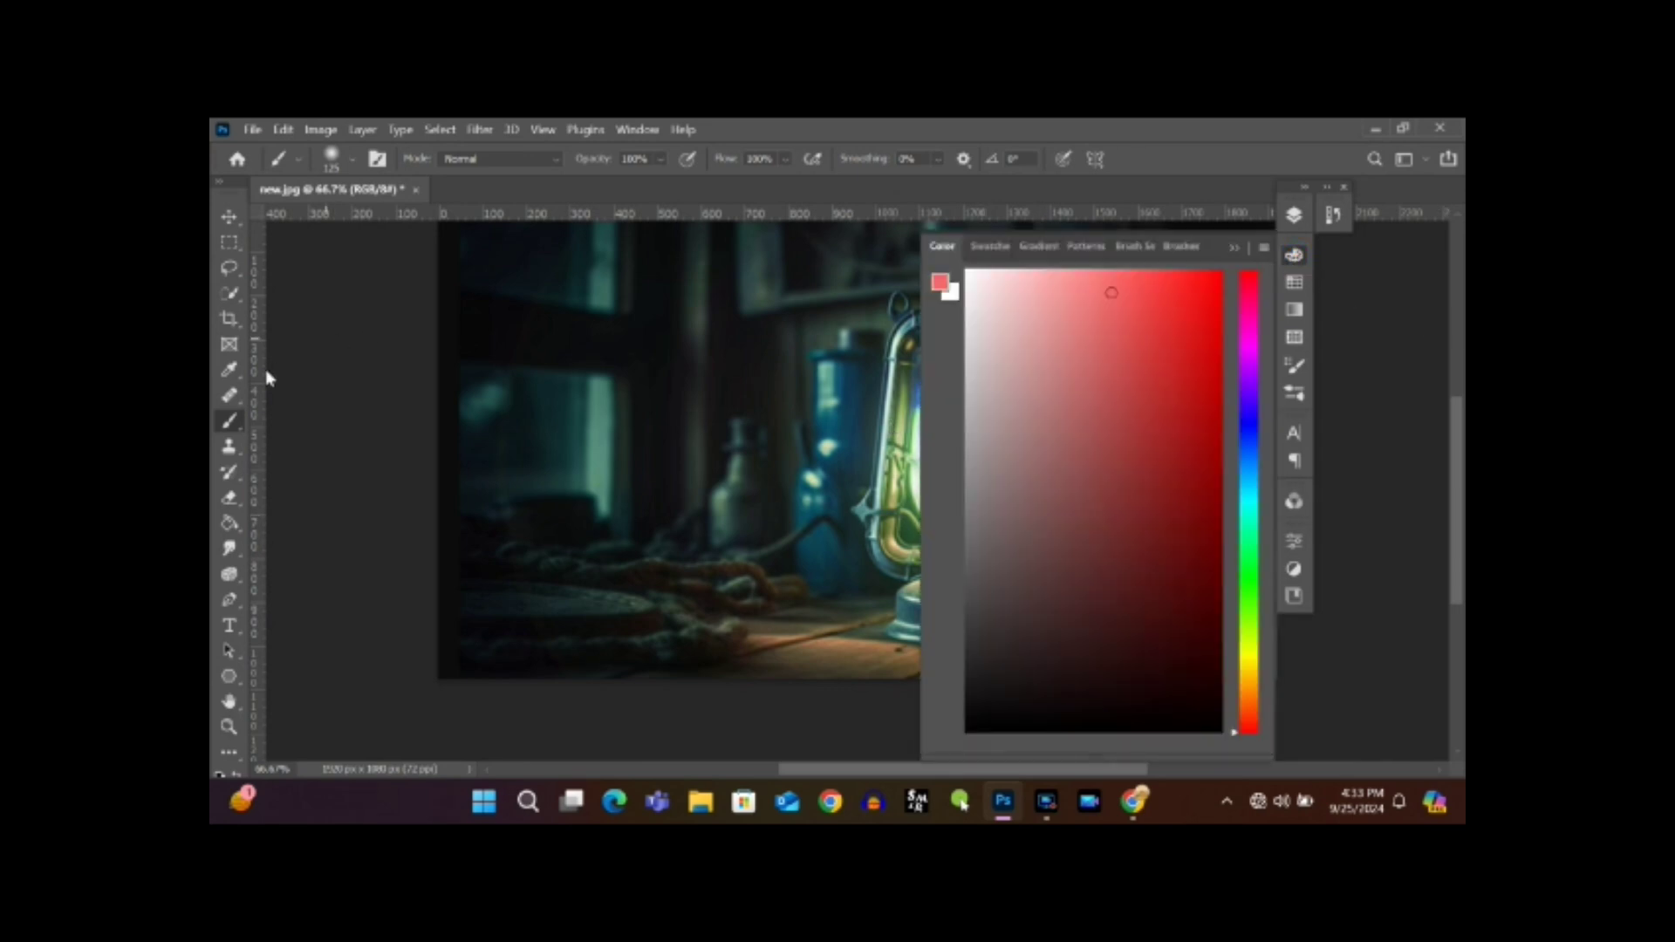
click(1121, 351)
drag(1253, 475, 1254, 576)
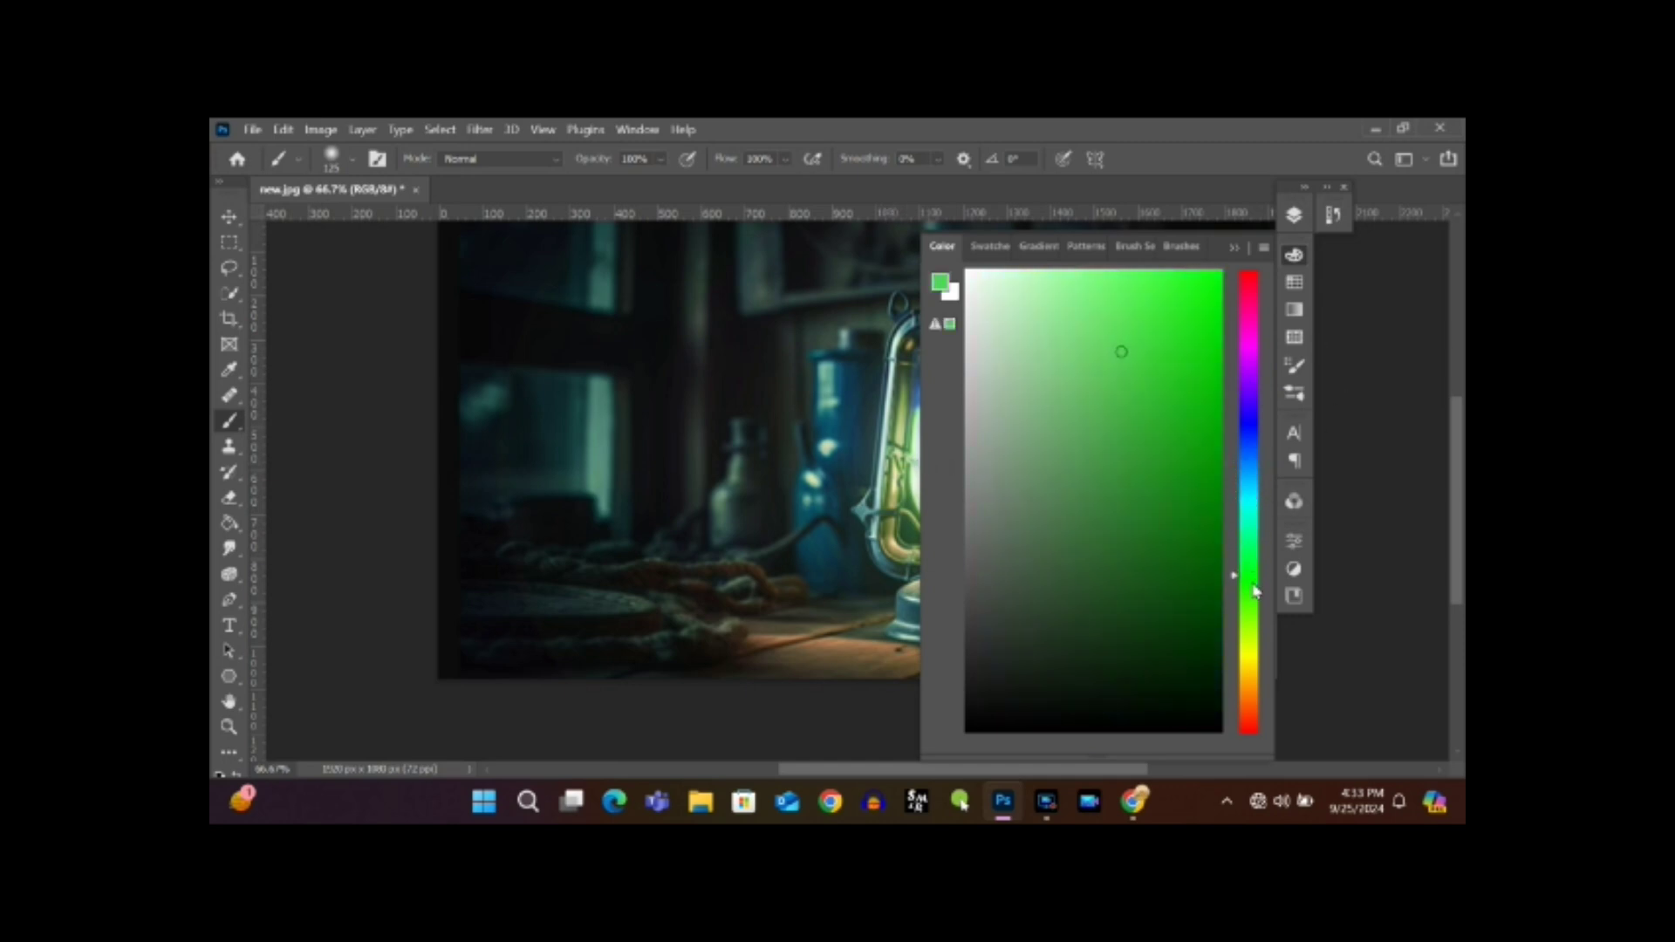
click(1078, 278)
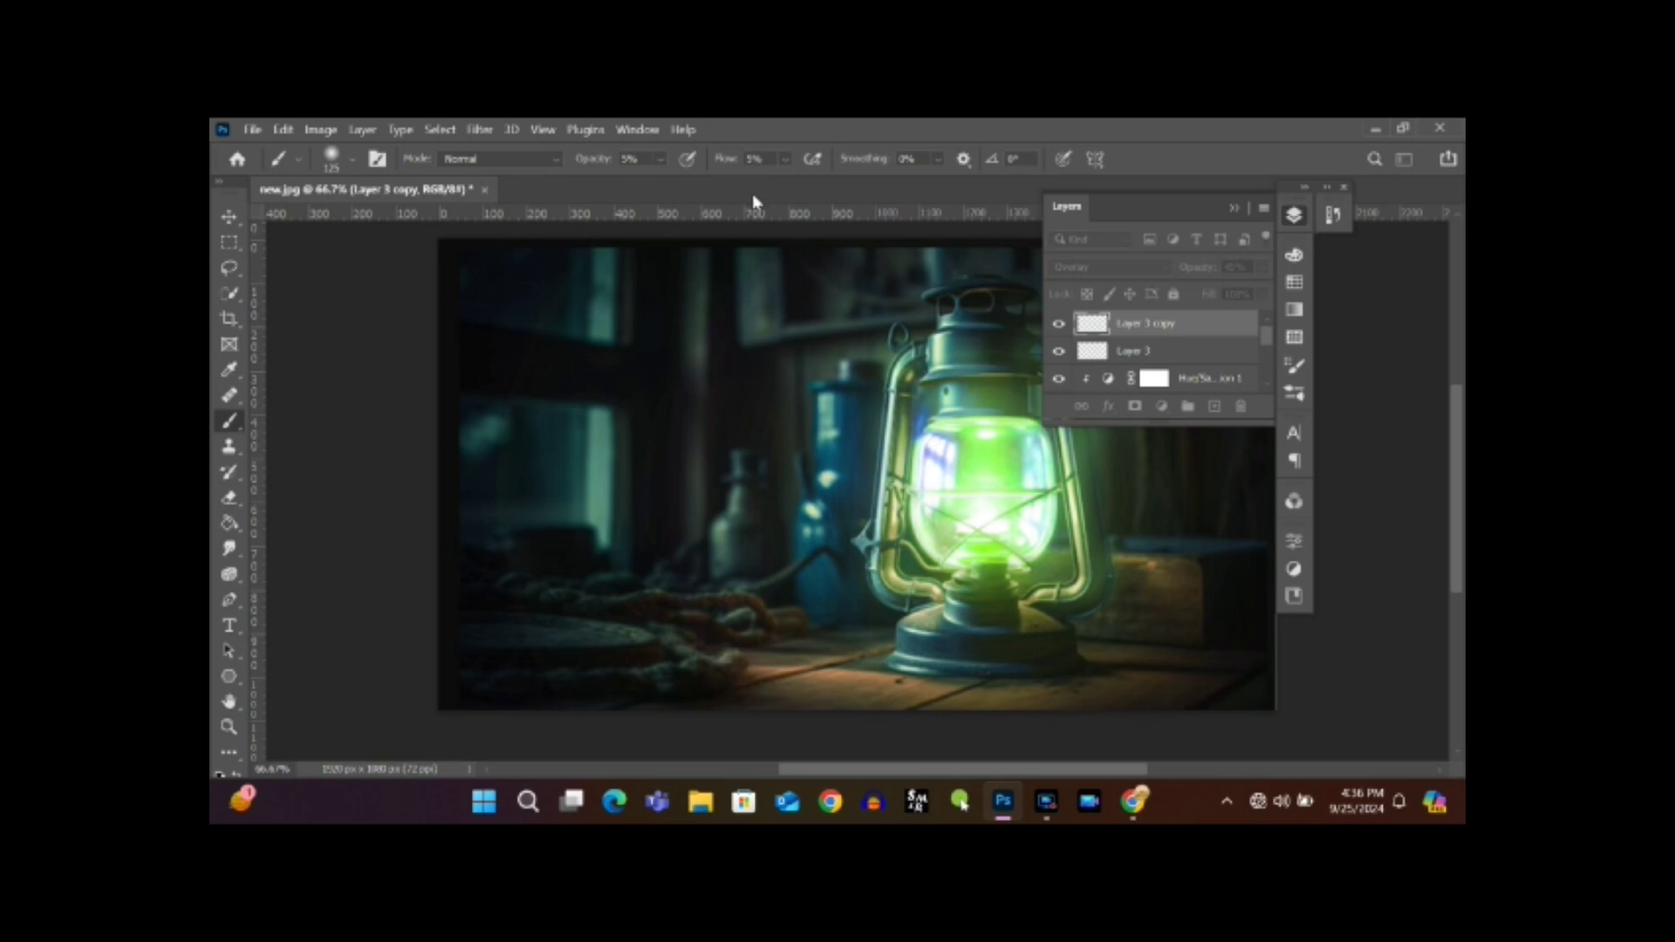
Flatten the soft round brush tip into an ellipse and paint green light over the ropes and the wooden table around the lantern.
click(351, 160)
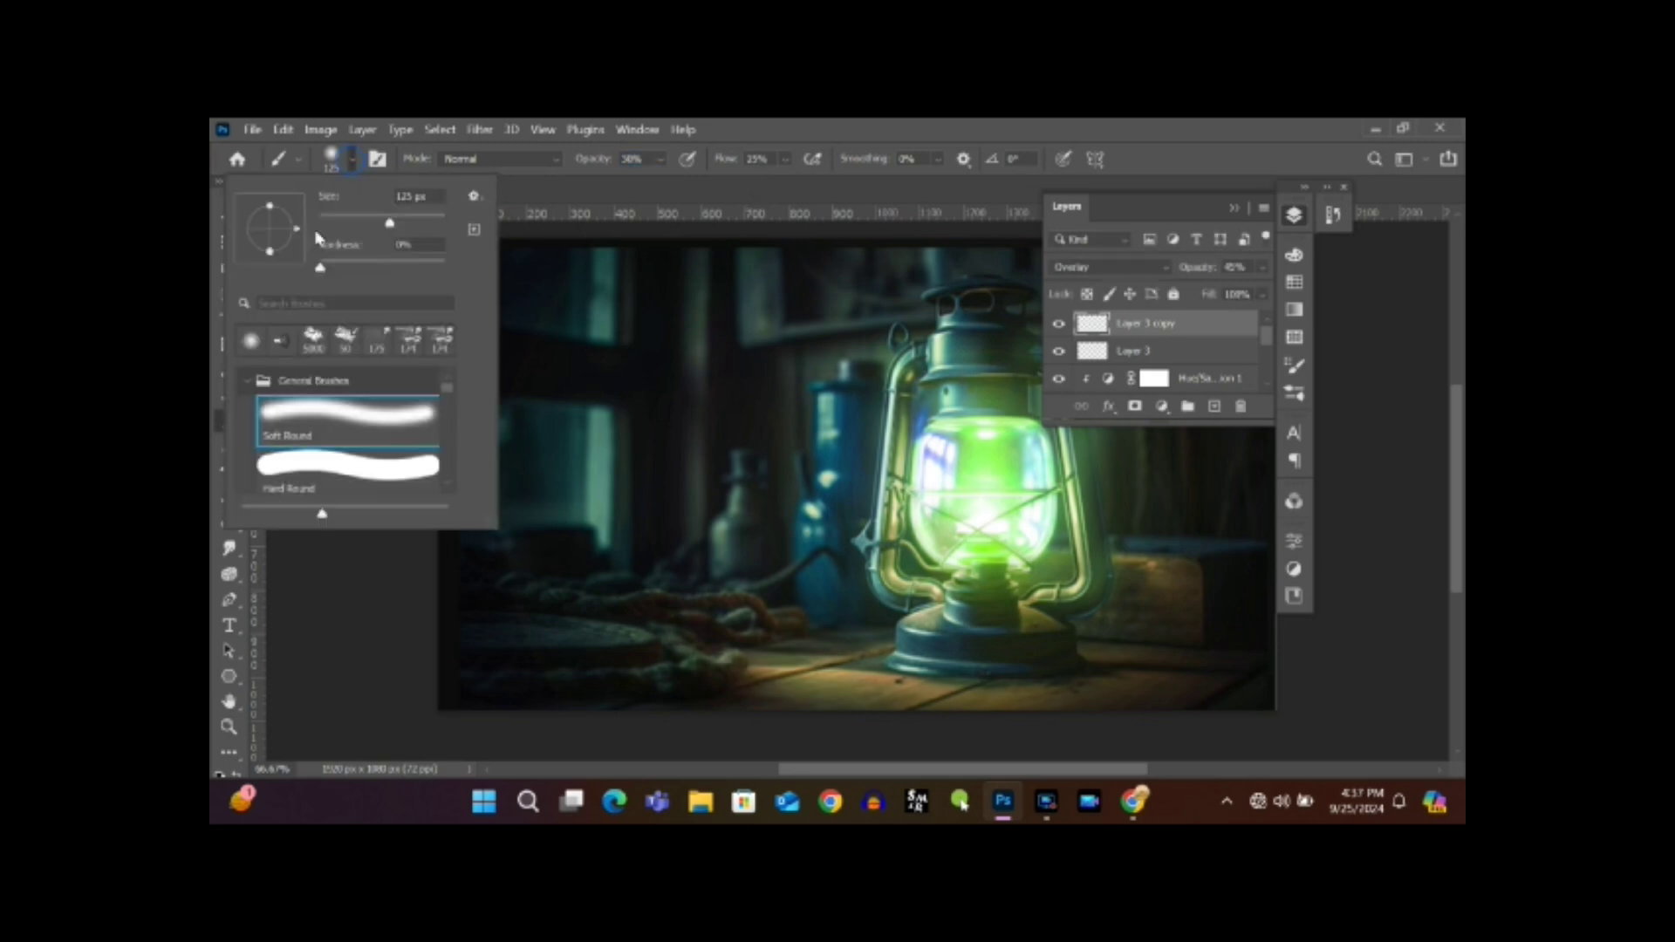
drag(272, 253, 270, 237)
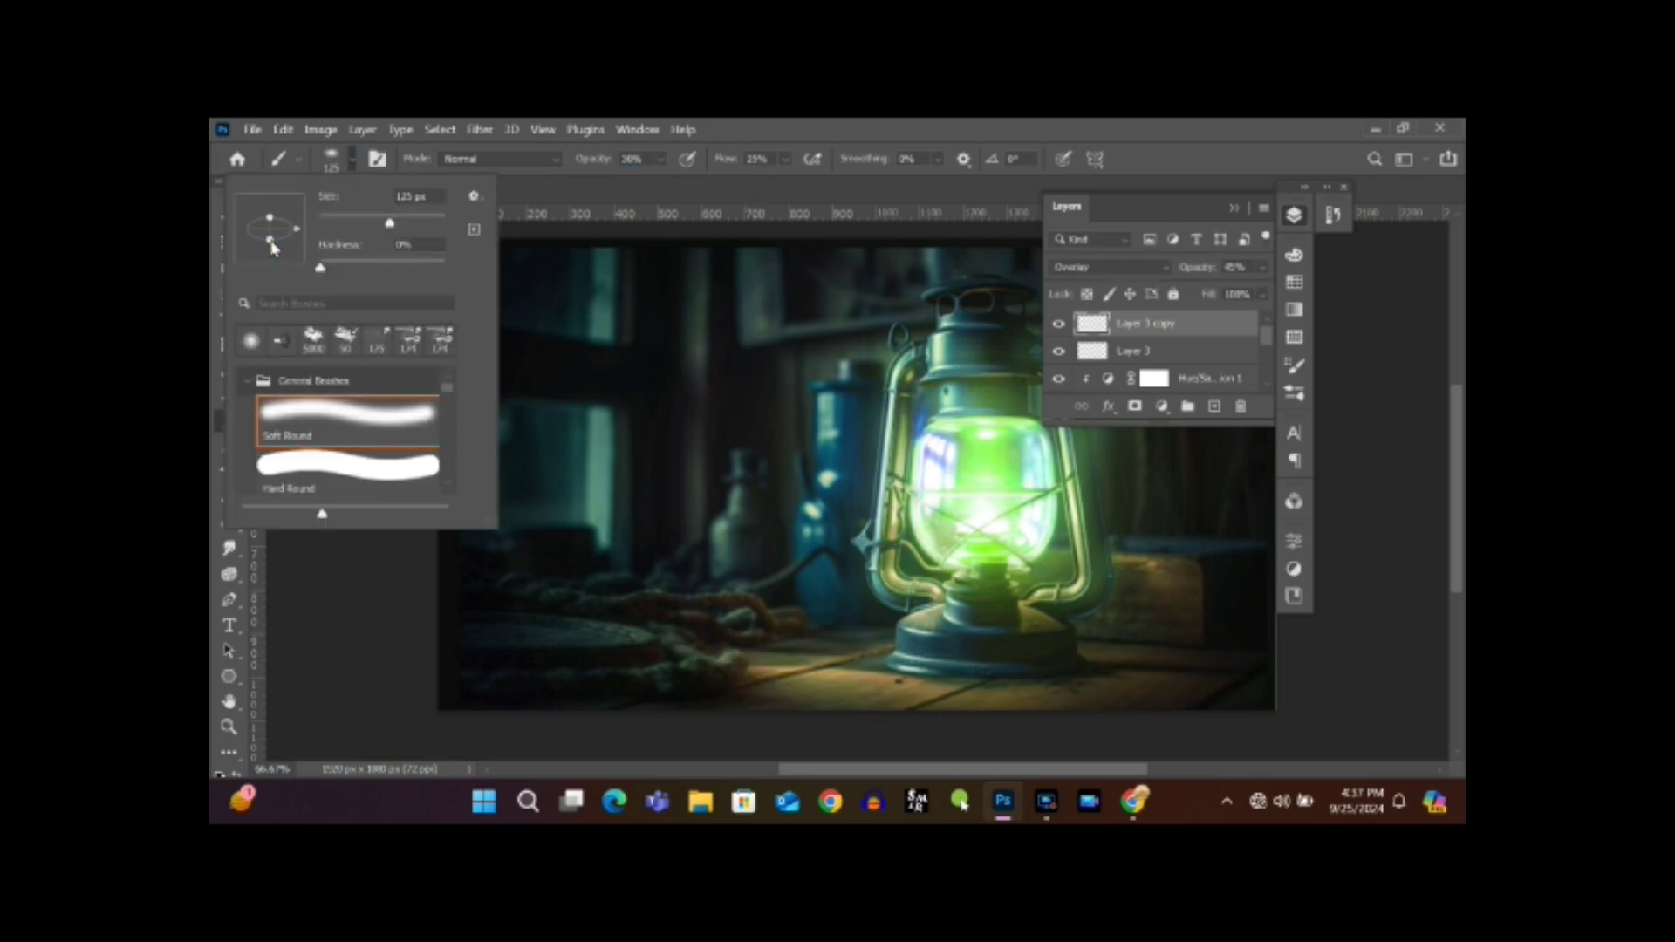
click(725, 664)
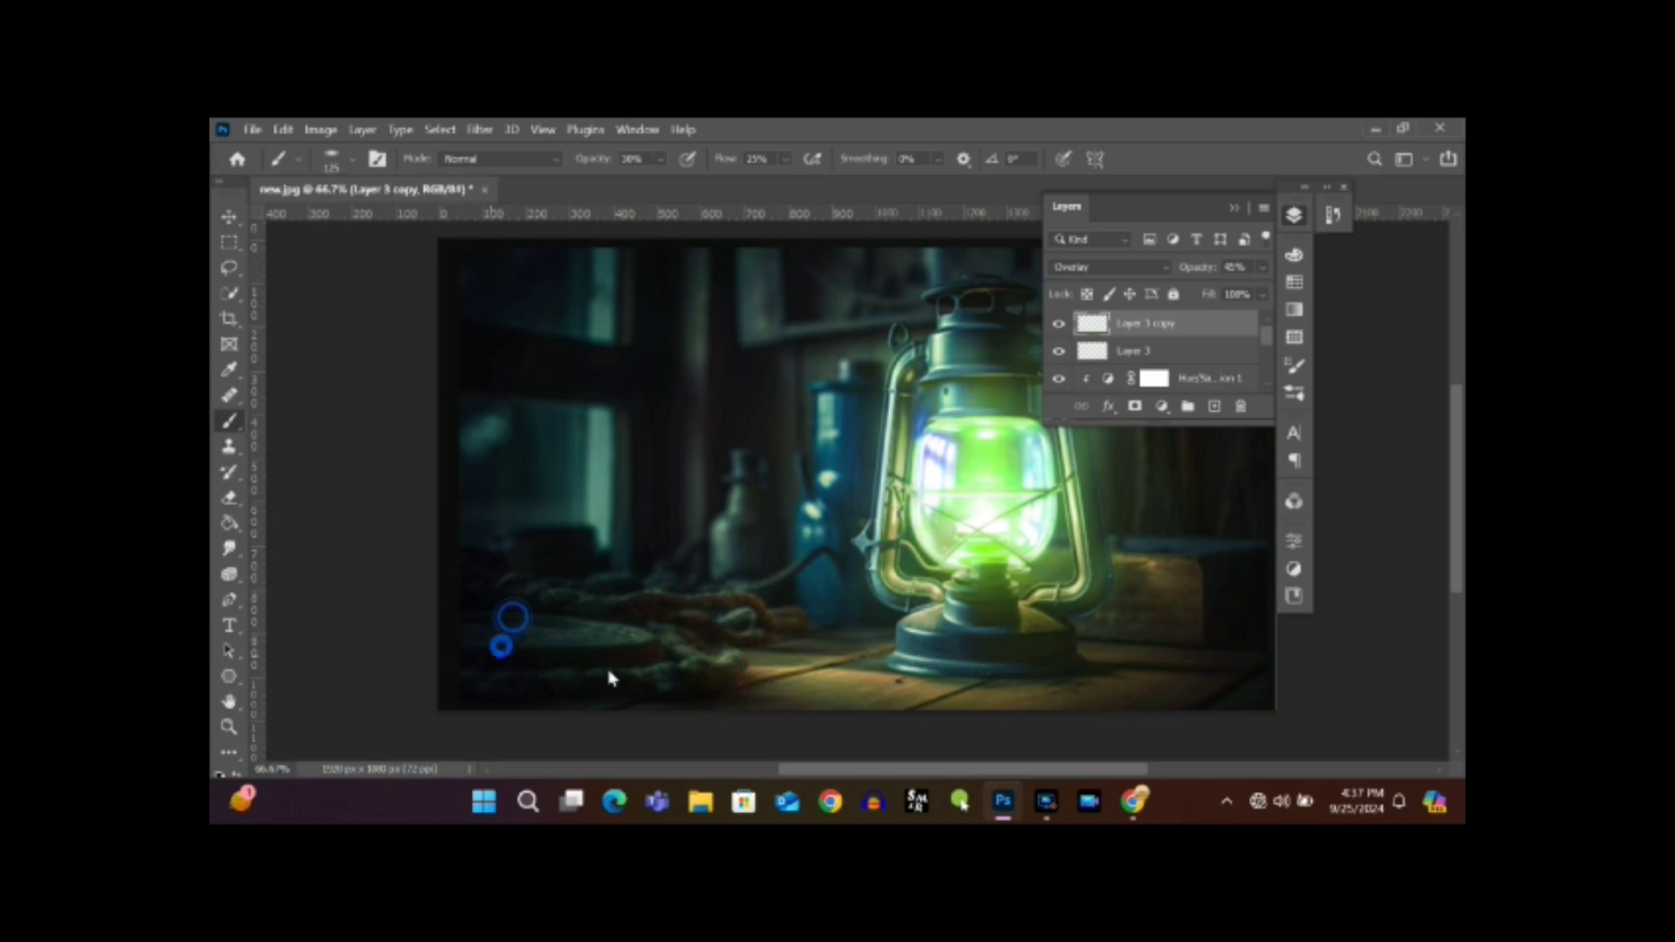
mouse_move(877, 694)
mouse_down()
mouse_move(1037, 690)
mouse_move(981, 706)
mouse_move(1102, 696)
mouse_move(1220, 646)
mouse_move(1246, 649)
mouse_move(1170, 696)
mouse_move(1259, 693)
mouse_move(1188, 683)
mouse_move(1205, 704)
mouse_move(1094, 727)
mouse_move(1172, 677)
mouse_move(1217, 564)
mouse_move(1241, 568)
mouse_move(1236, 615)
mouse_move(1189, 535)
mouse_move(1239, 554)
mouse_move(1164, 539)
mouse_move(1153, 546)
mouse_move(1215, 561)
mouse_move(1162, 653)
mouse_move(1000, 708)
mouse_move(699, 692)
mouse_up()
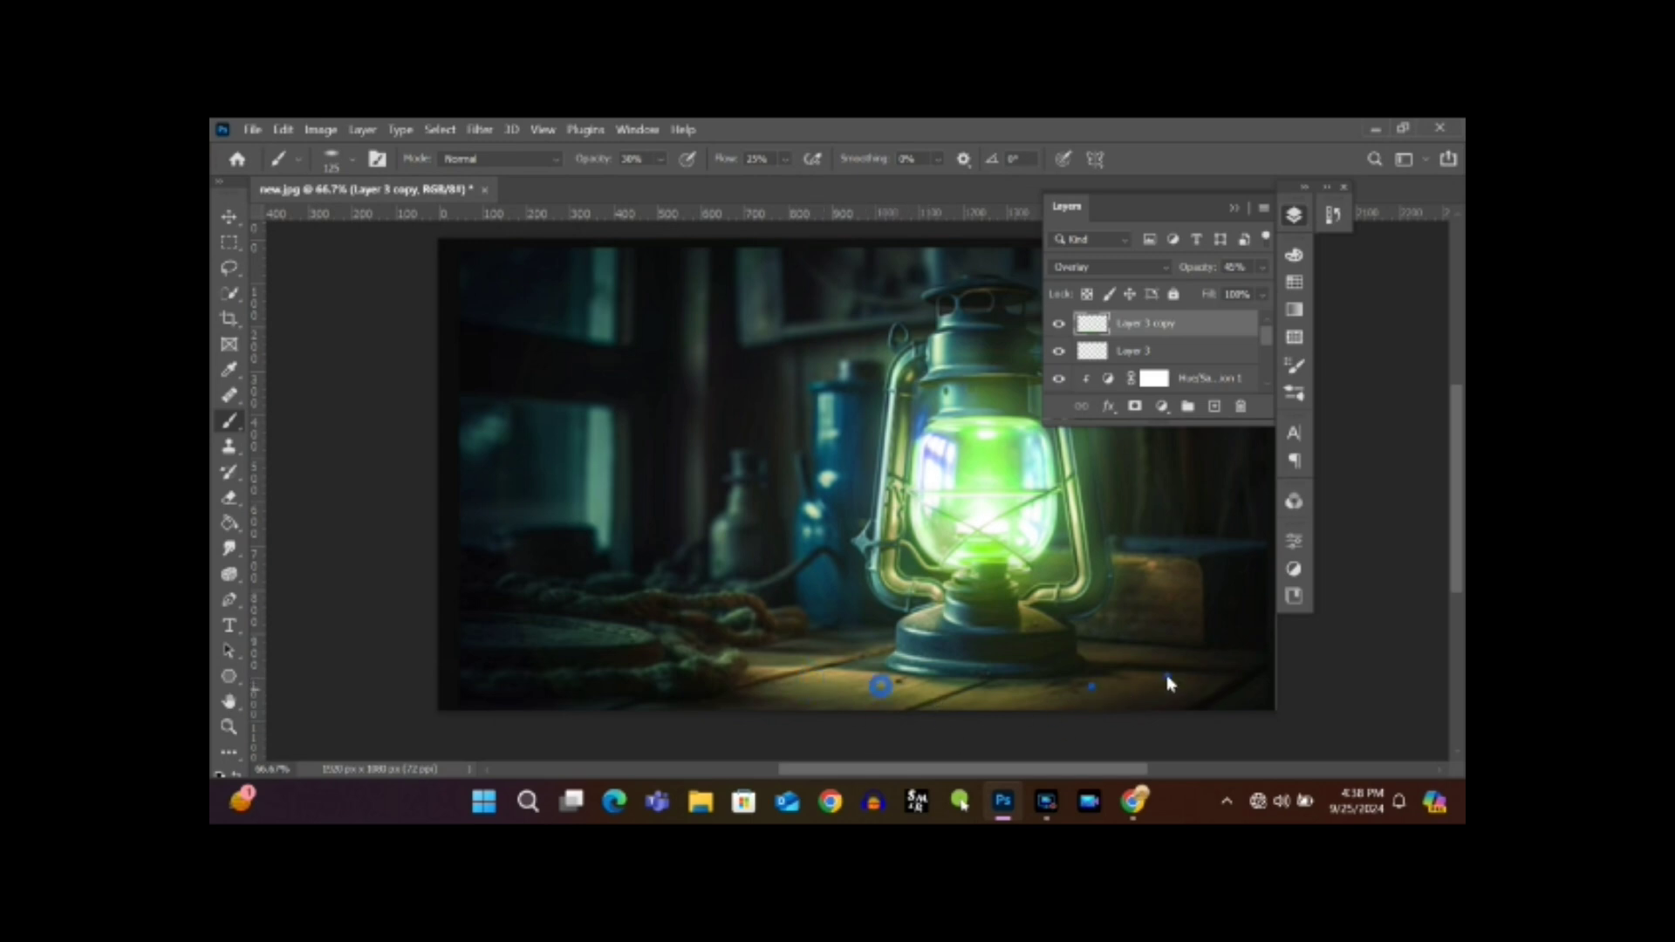
mouse_move(1170, 684)
mouse_down()
mouse_move(1202, 704)
mouse_move(1071, 684)
mouse_up()
Stamp all visible layers into a new layer on top and open the Camera Raw Filter on it.
key(ctrl+shift+alt+e)
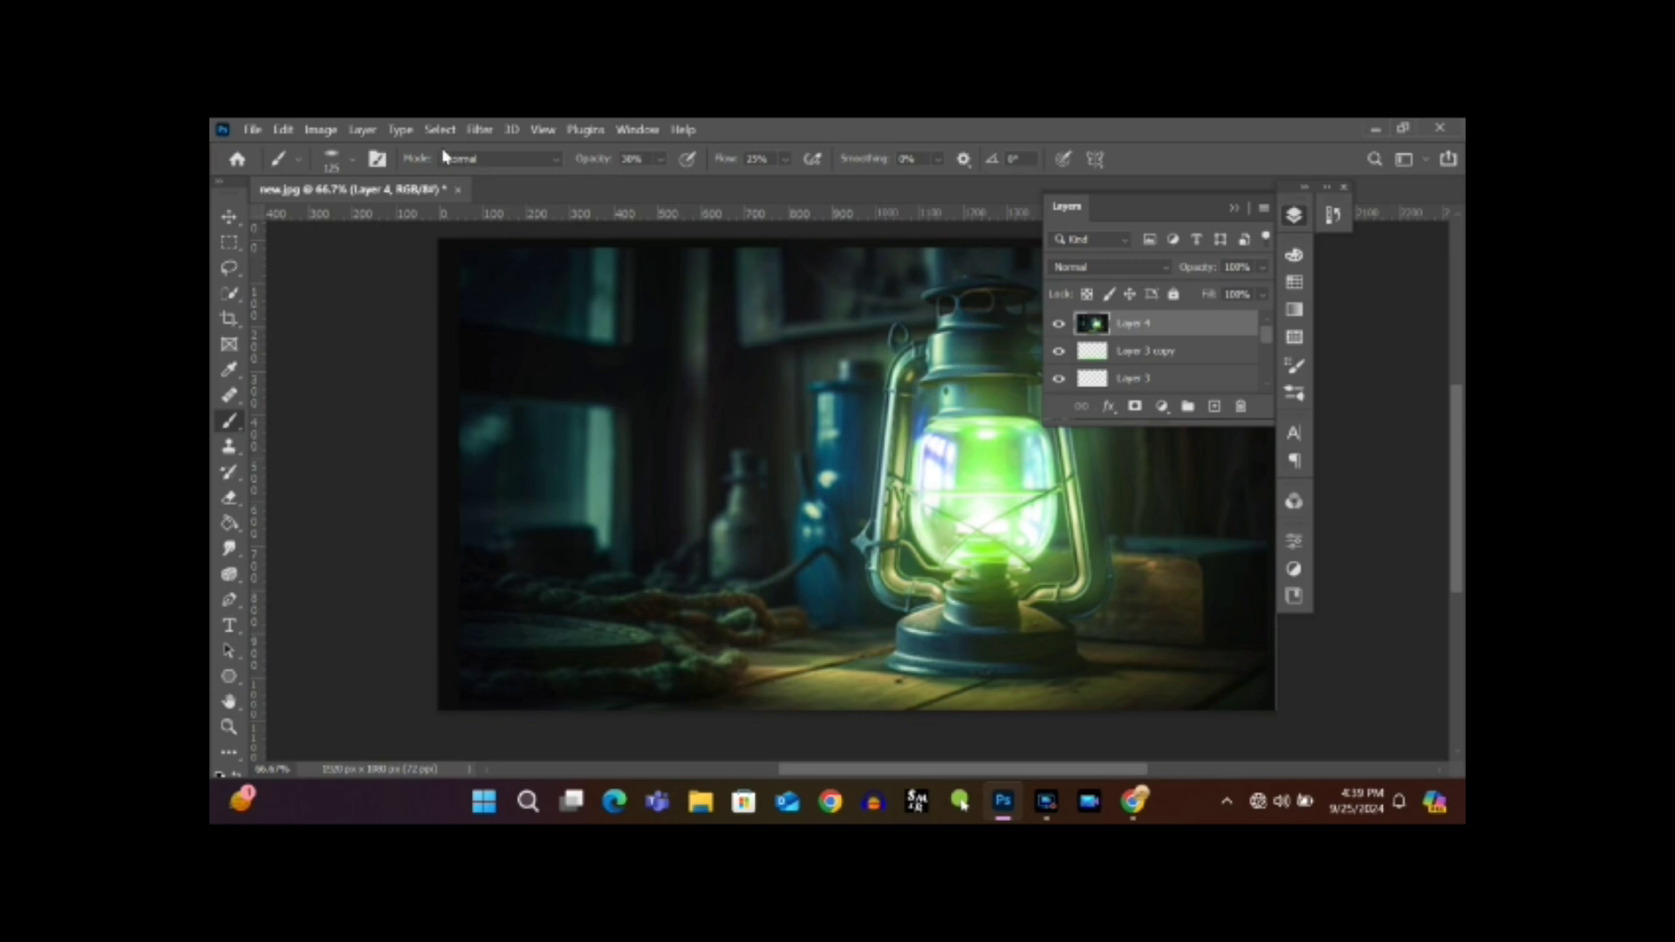
click(480, 135)
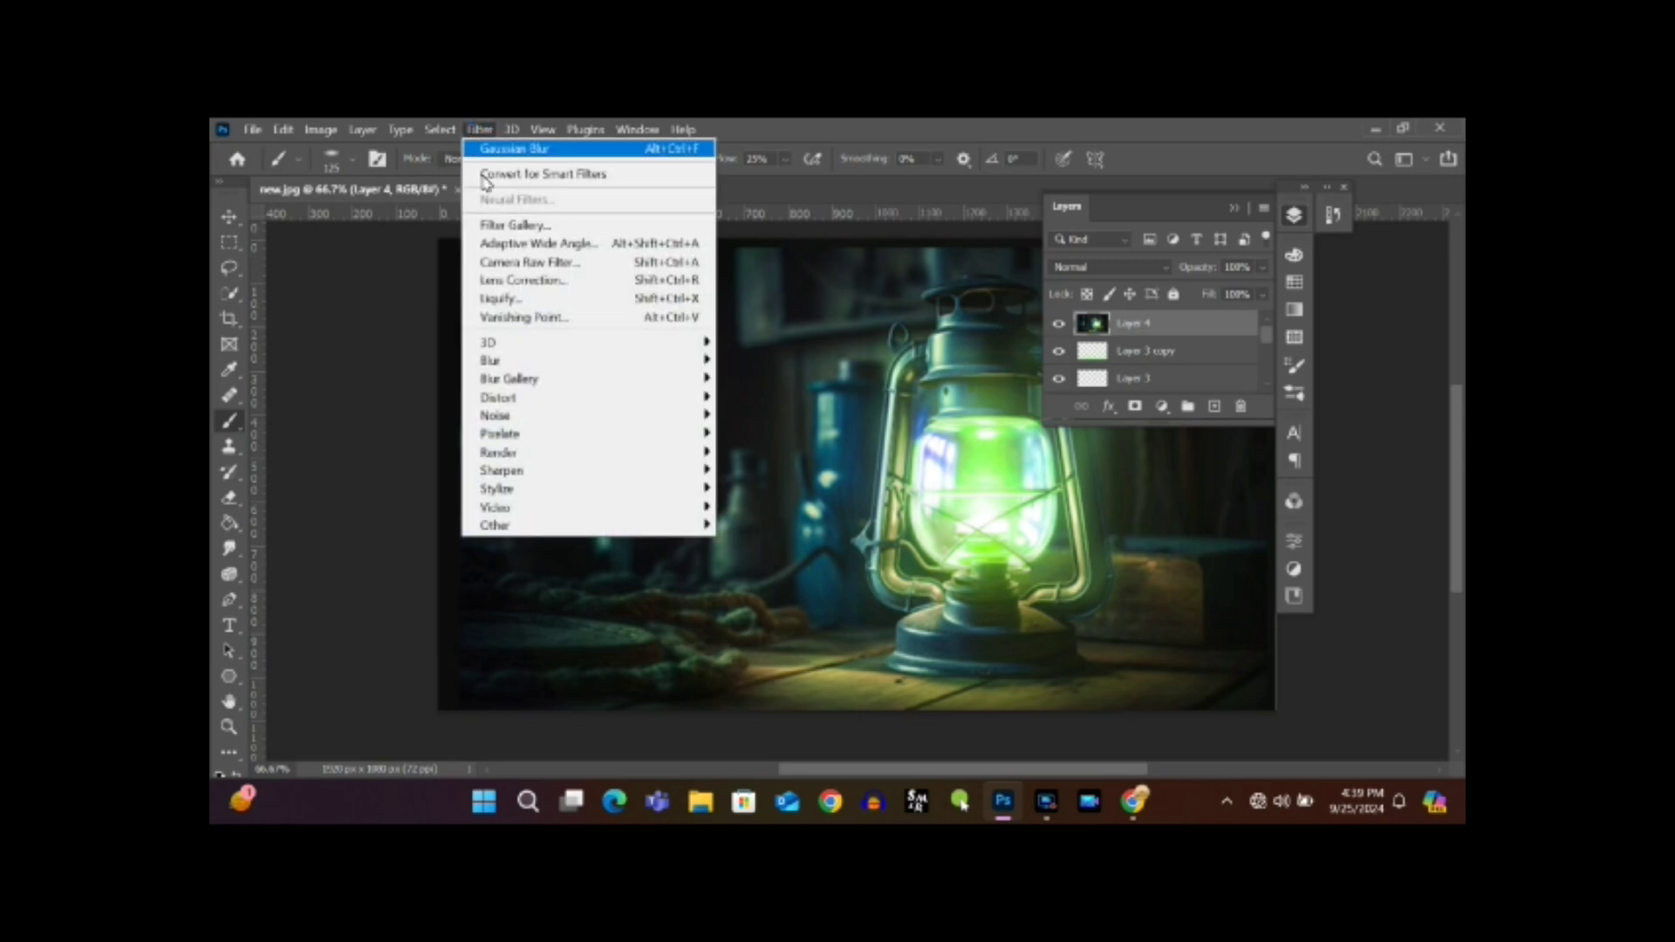
click(500, 265)
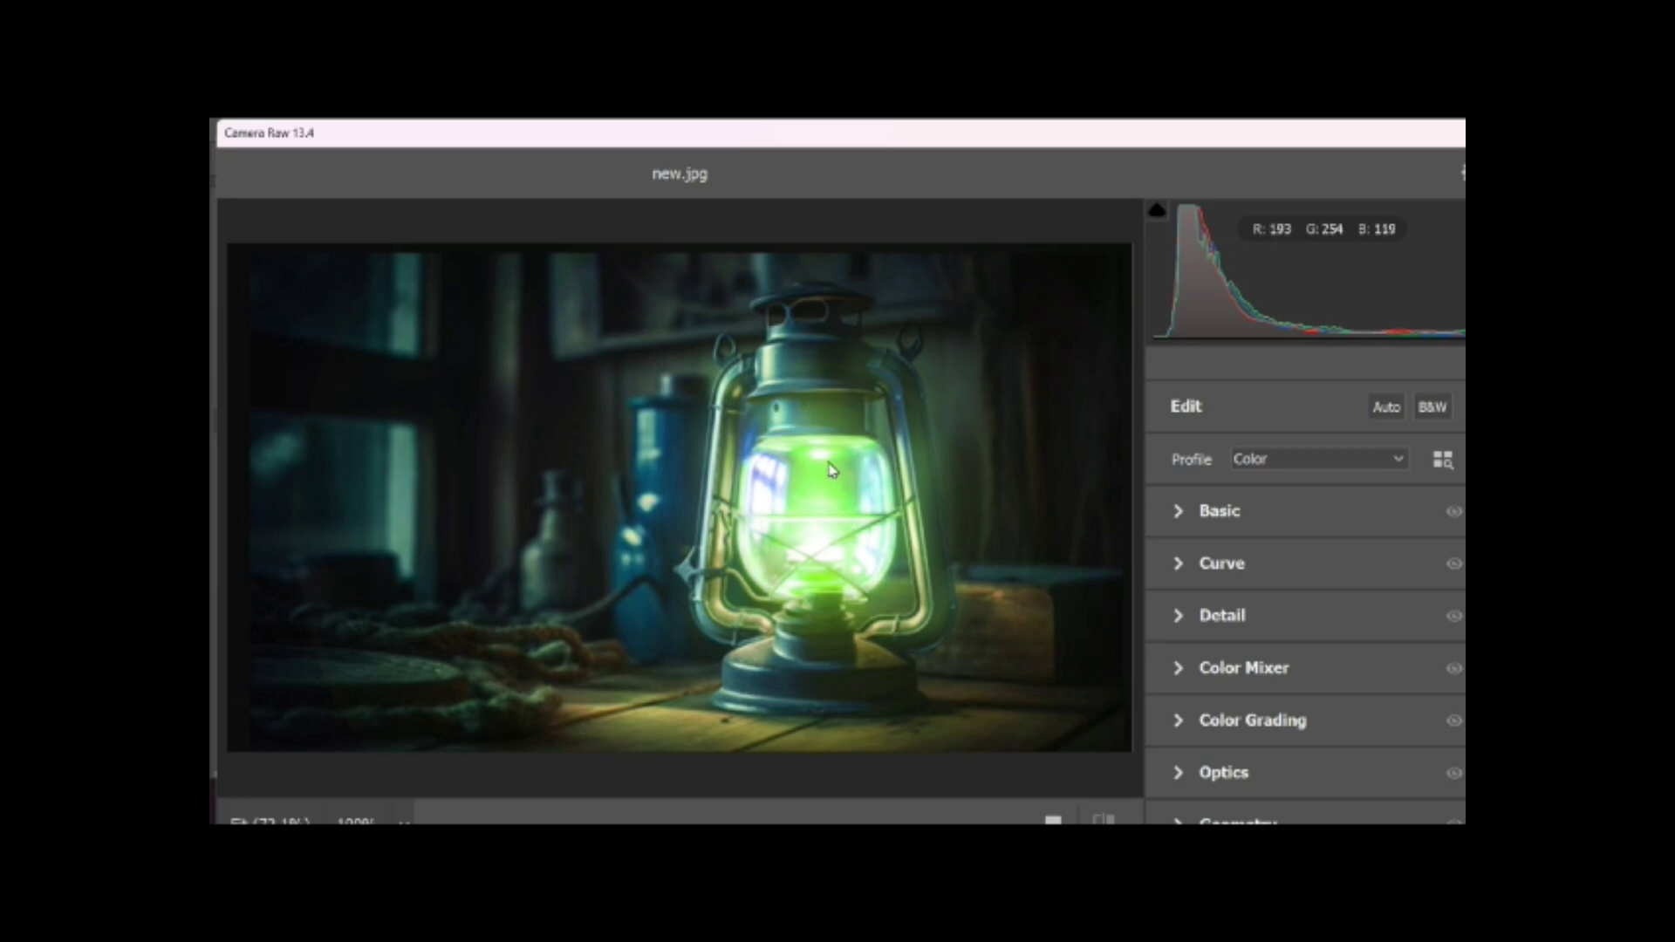
Set the Temperature to -13 and the Tint to -23, and adjust the Basic tonal sliders for deeper contrast.
click(1184, 521)
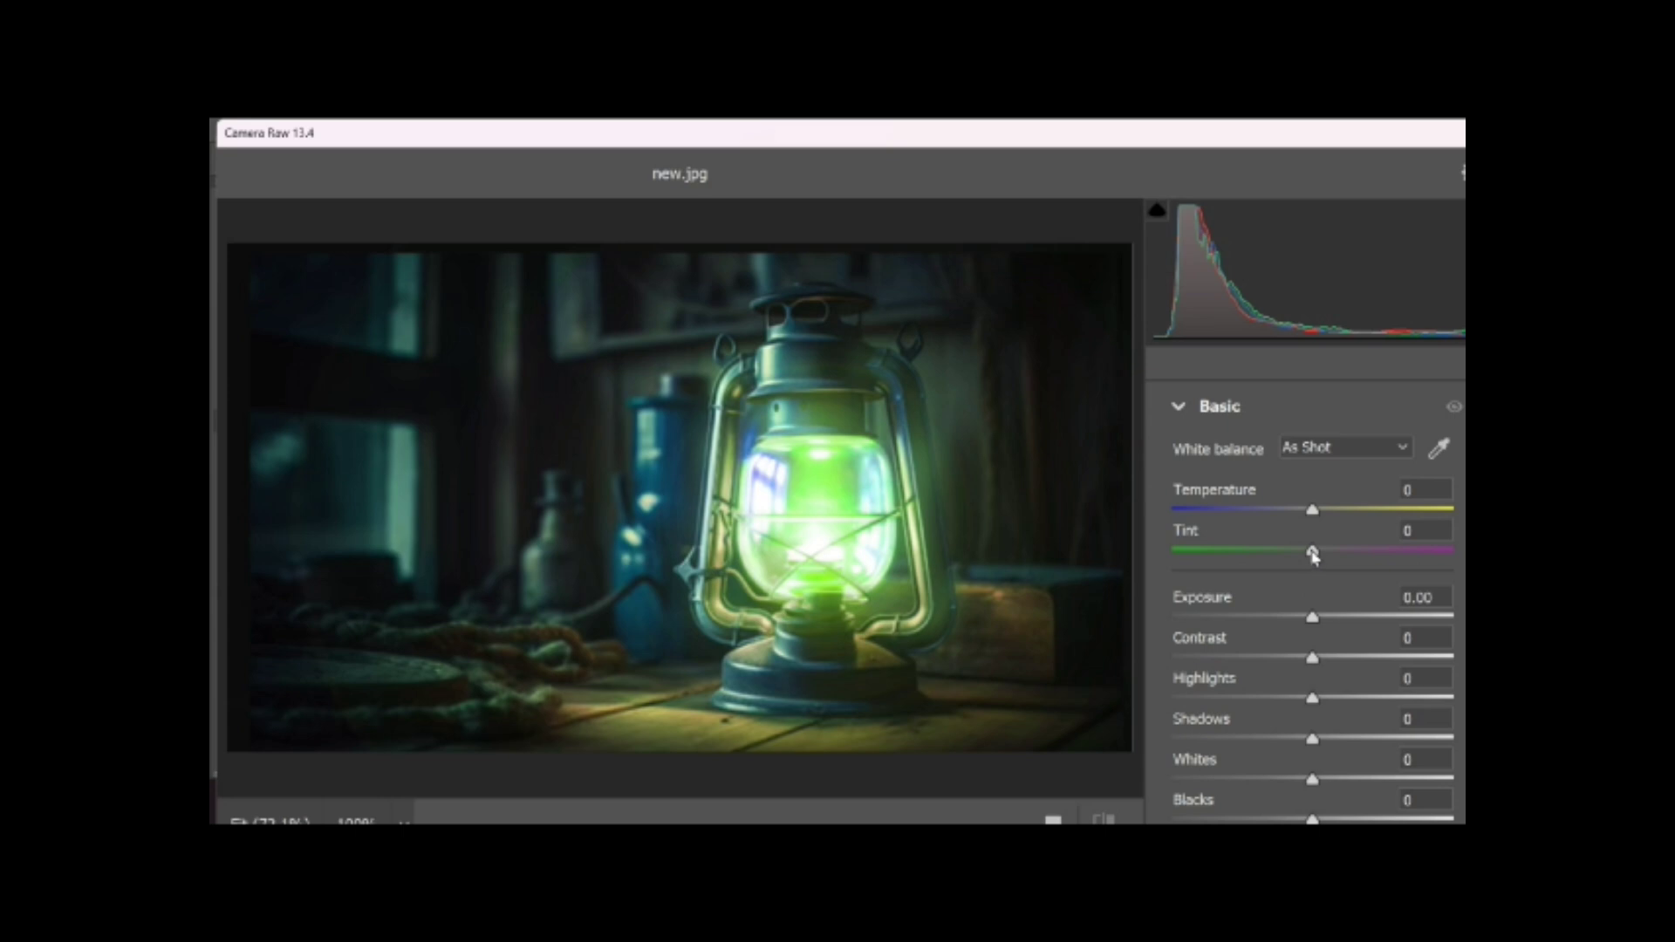
drag(1313, 557, 1294, 513)
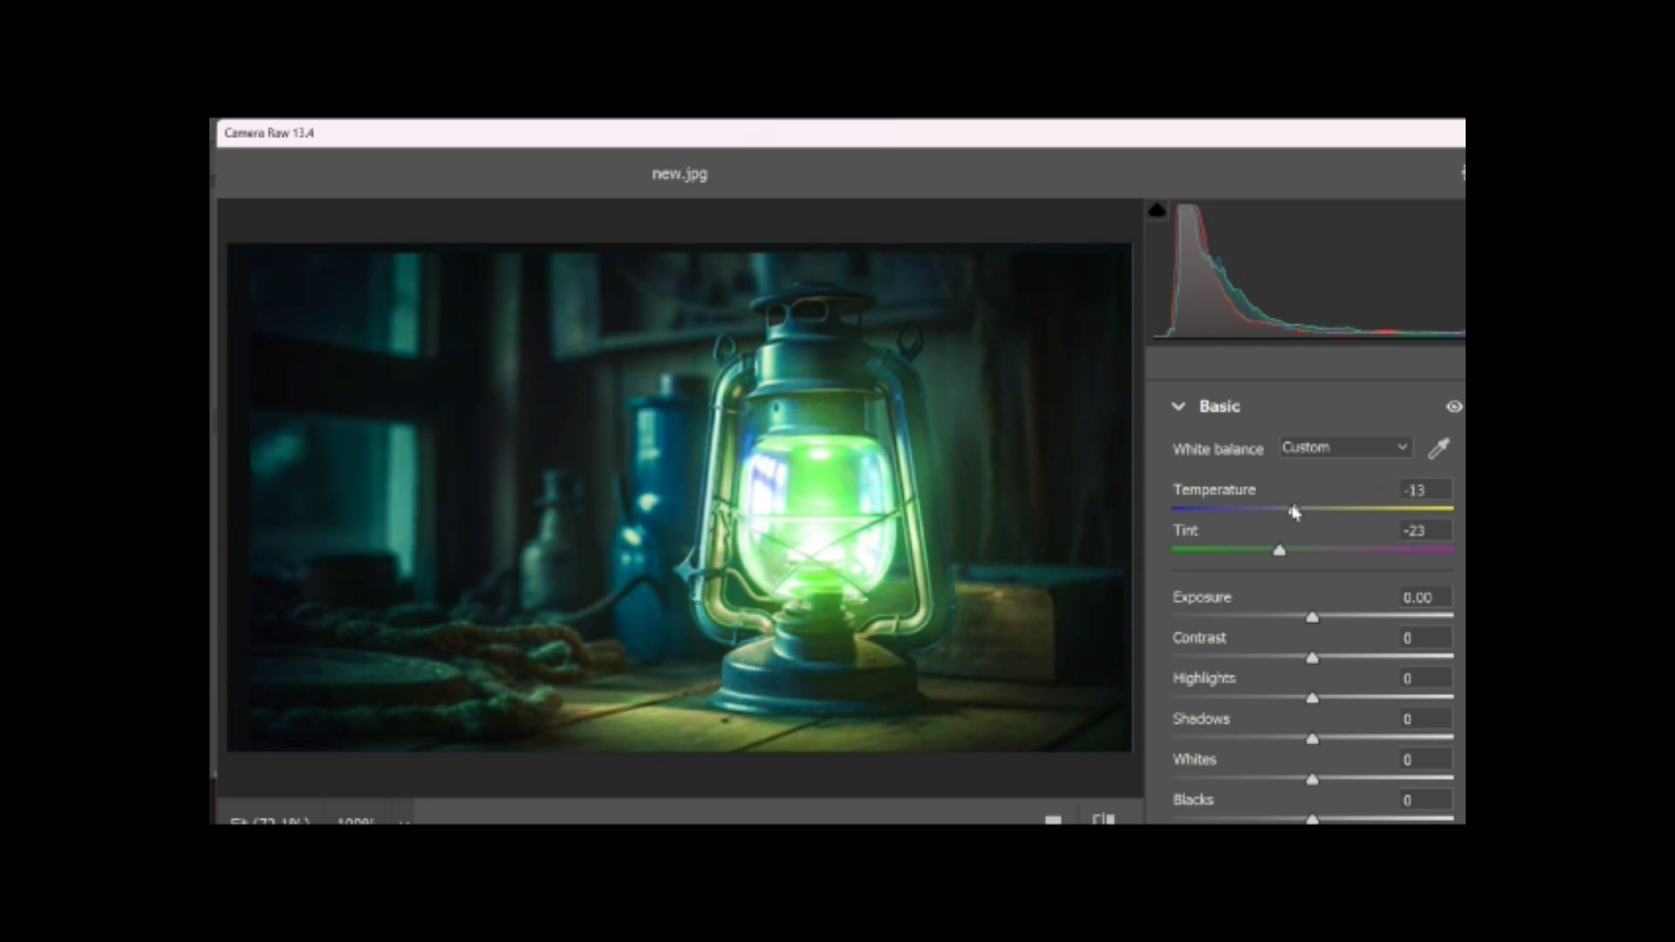
drag(1314, 621, 1383, 781)
double_click(1286, 740)
Raise the Vibrance to +19 and the Saturation to +19.
scroll(1388, 741, down, 10)
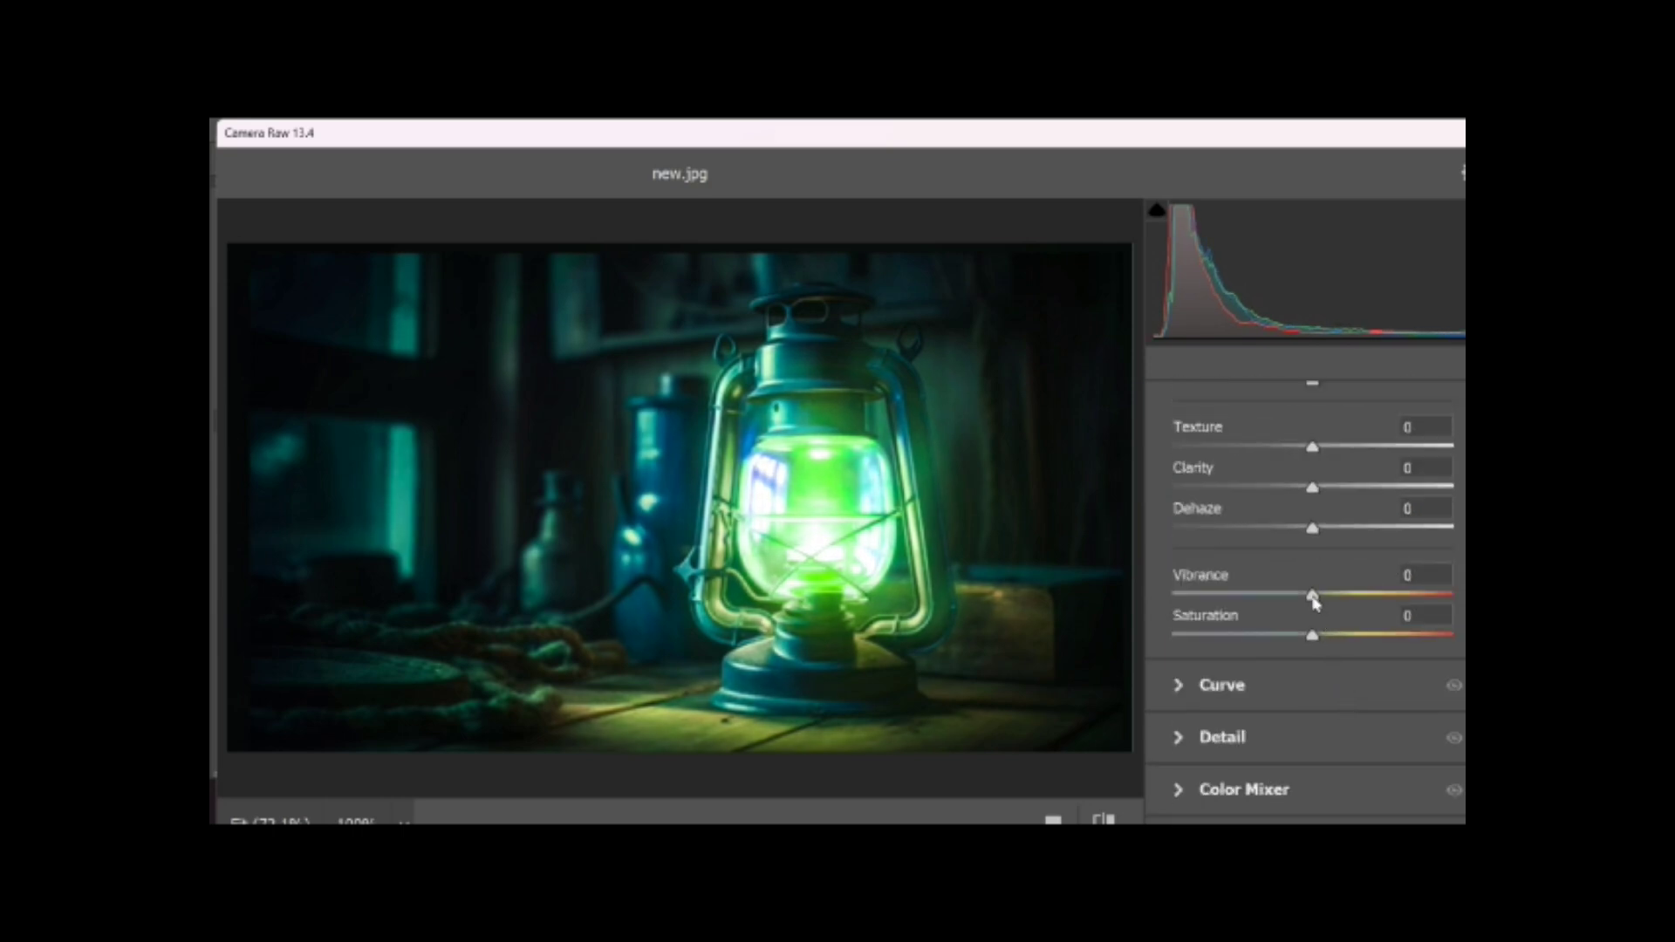
drag(1314, 601, 1341, 641)
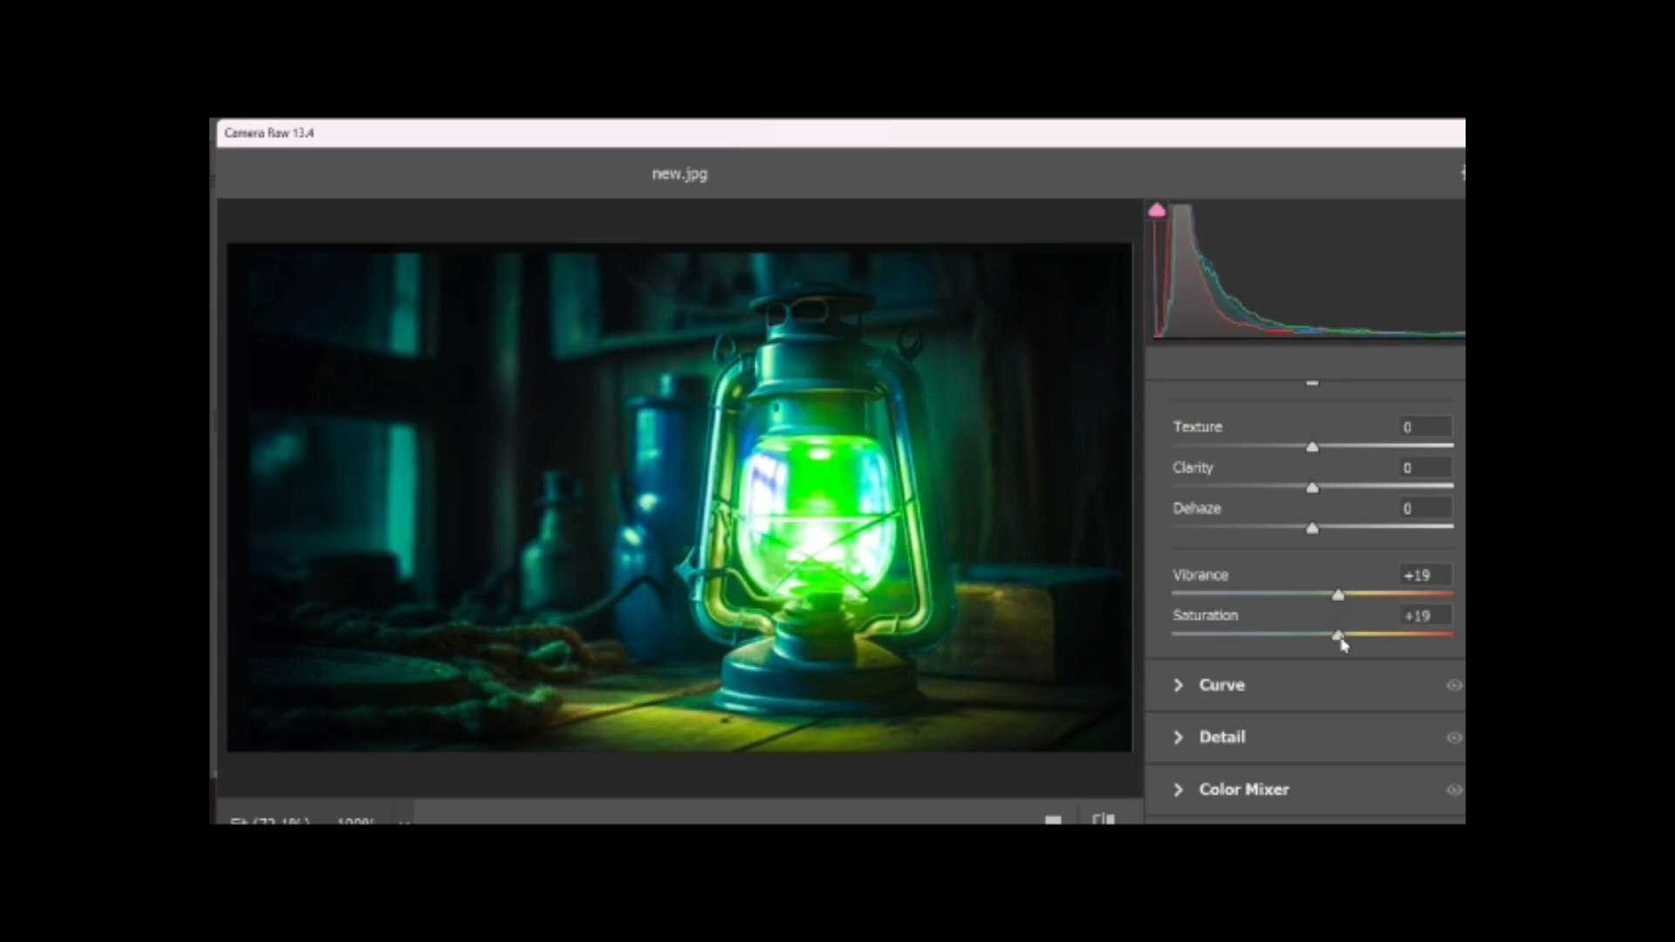